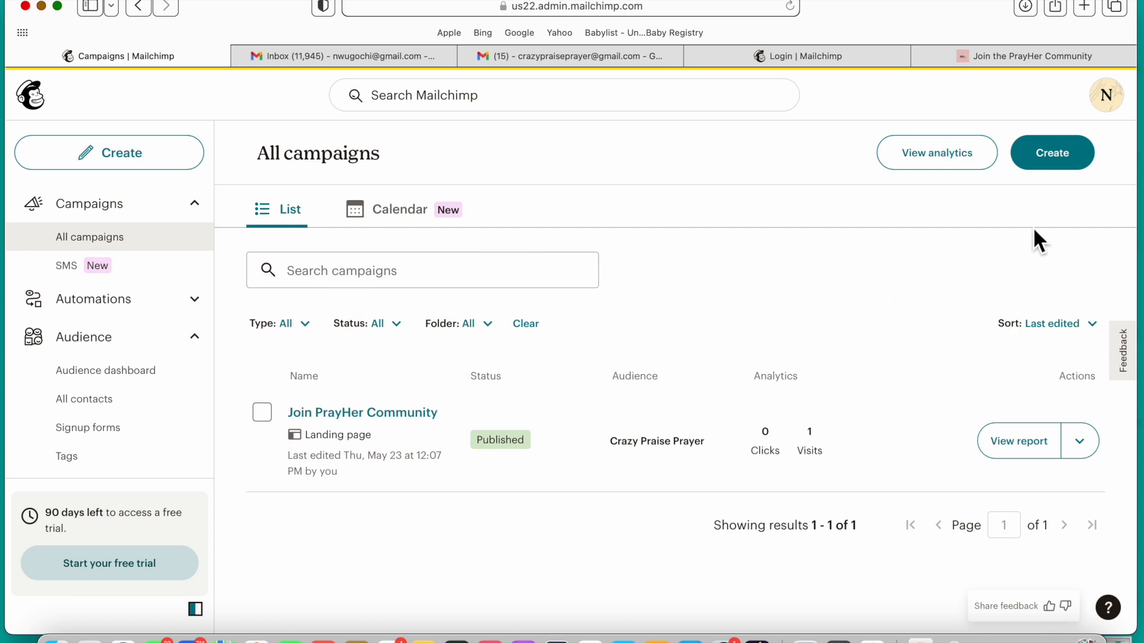
Step: Create a new regular email campaign and start designing it
click(1060, 156)
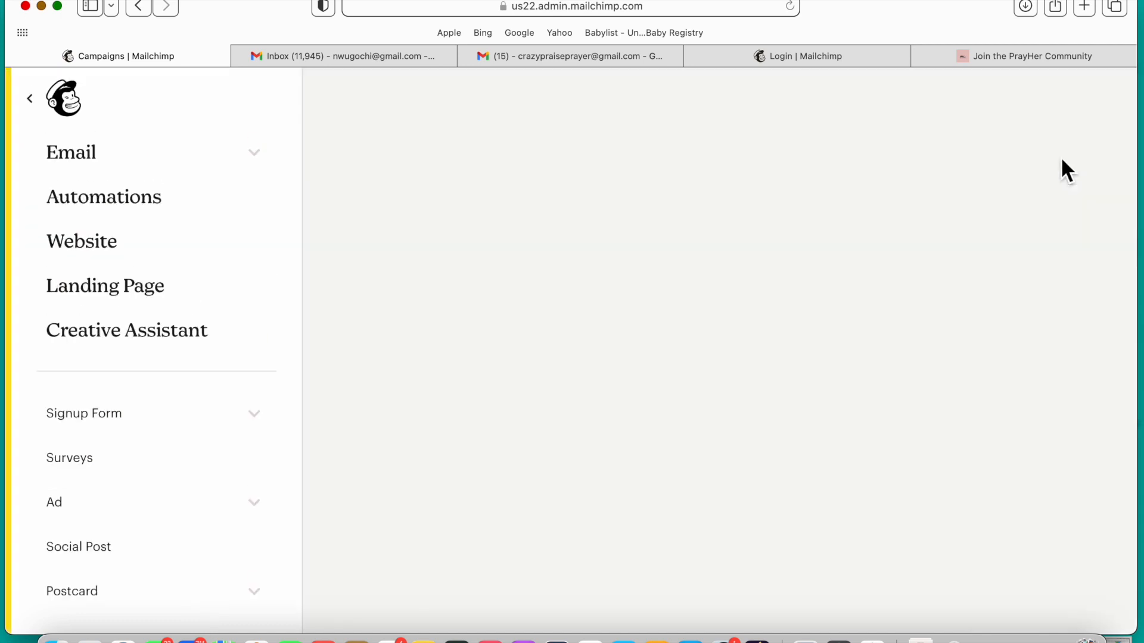
scroll(570, 424, down, 5)
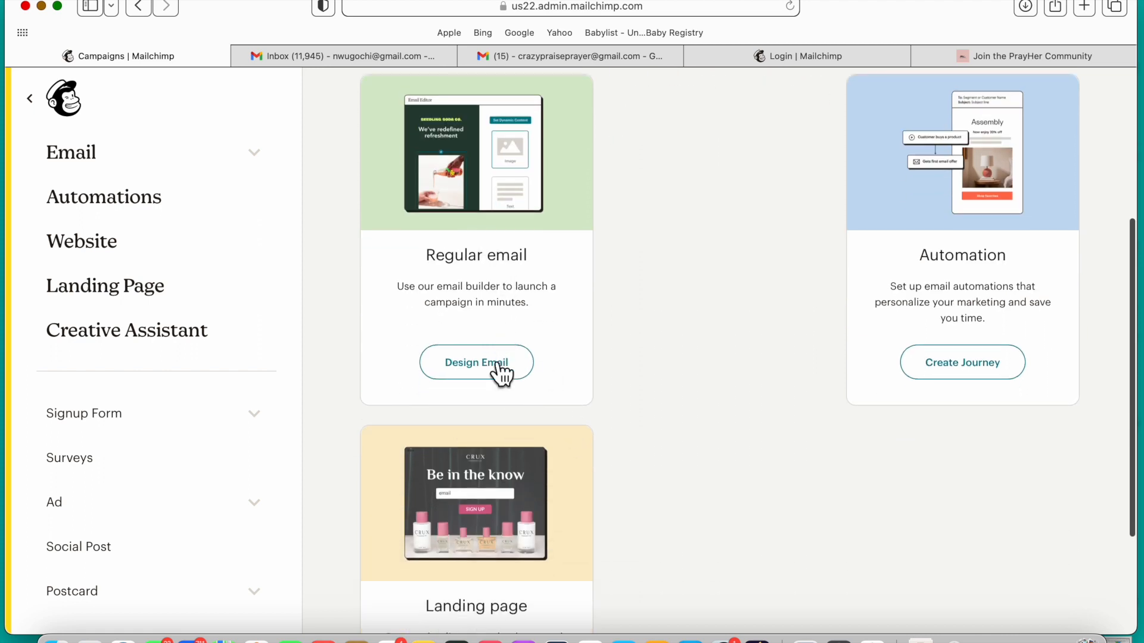
click(494, 367)
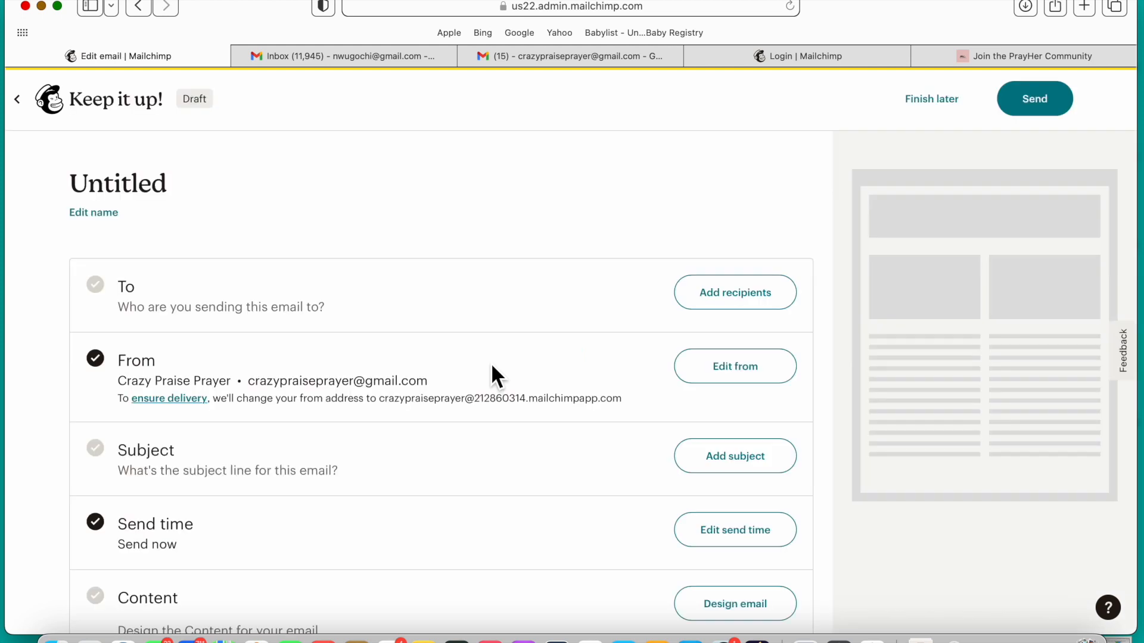
scroll(491, 366, down, 2)
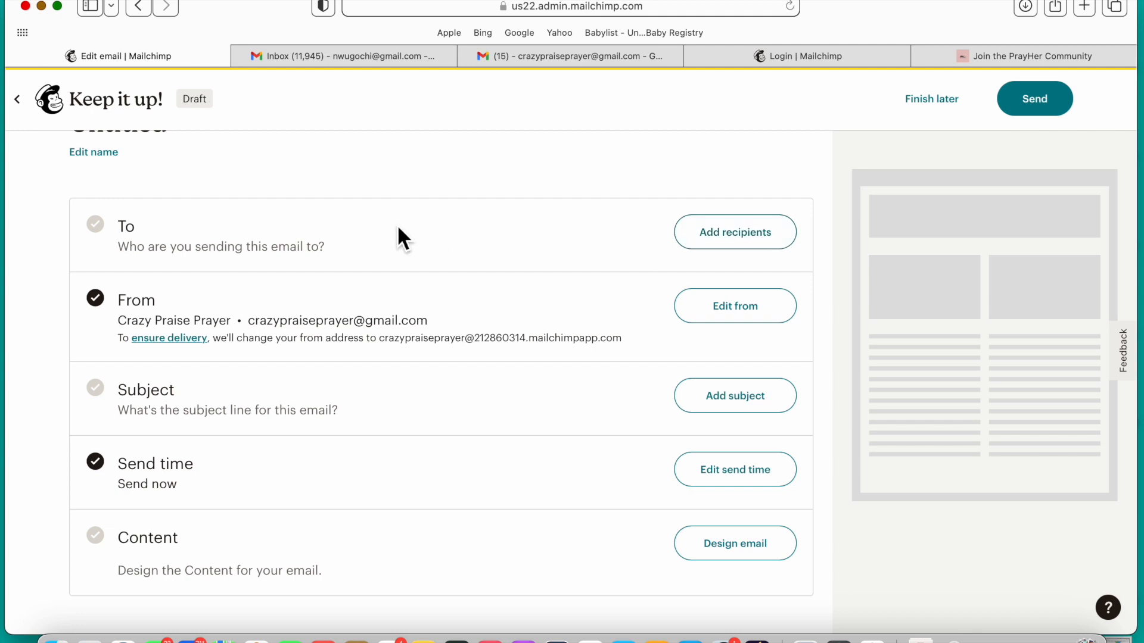
click(765, 236)
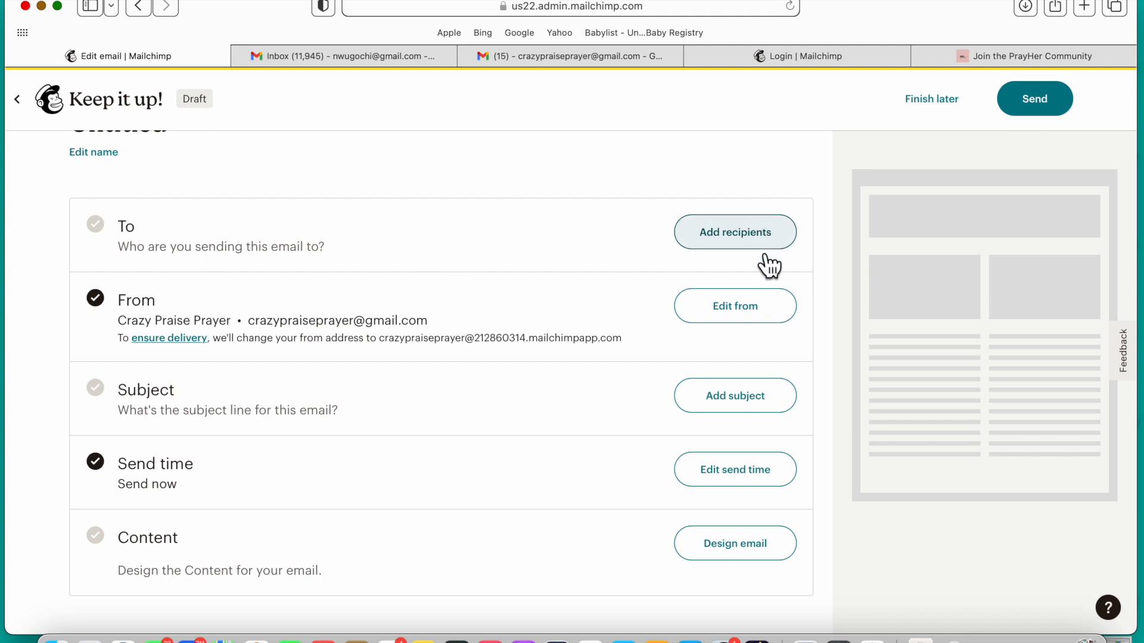
scroll(310, 414, down, 3)
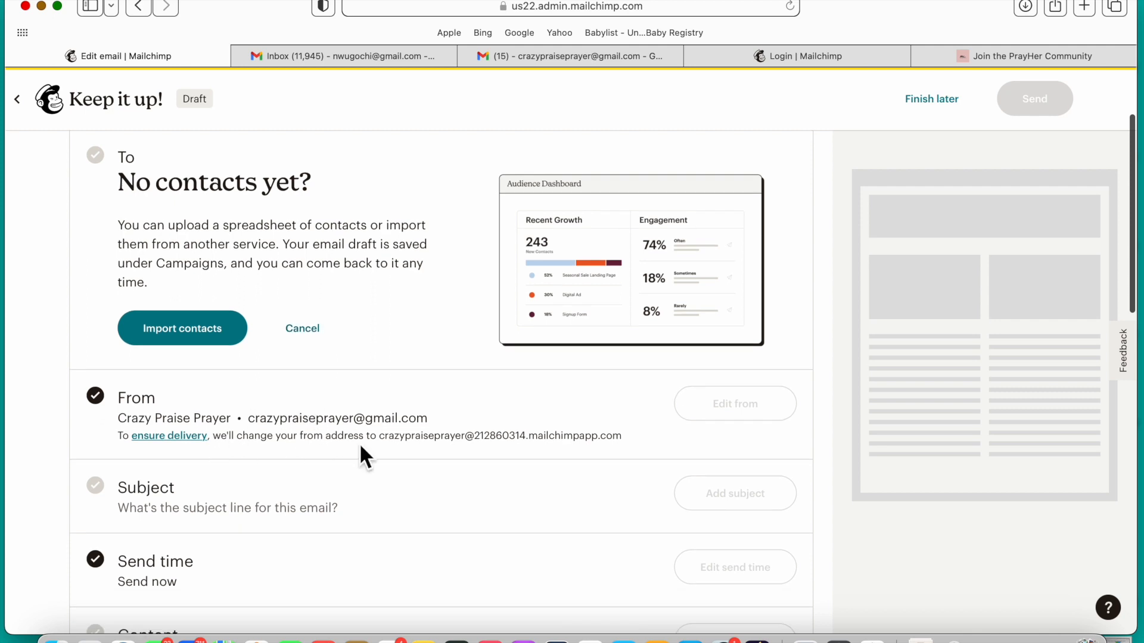
click(314, 331)
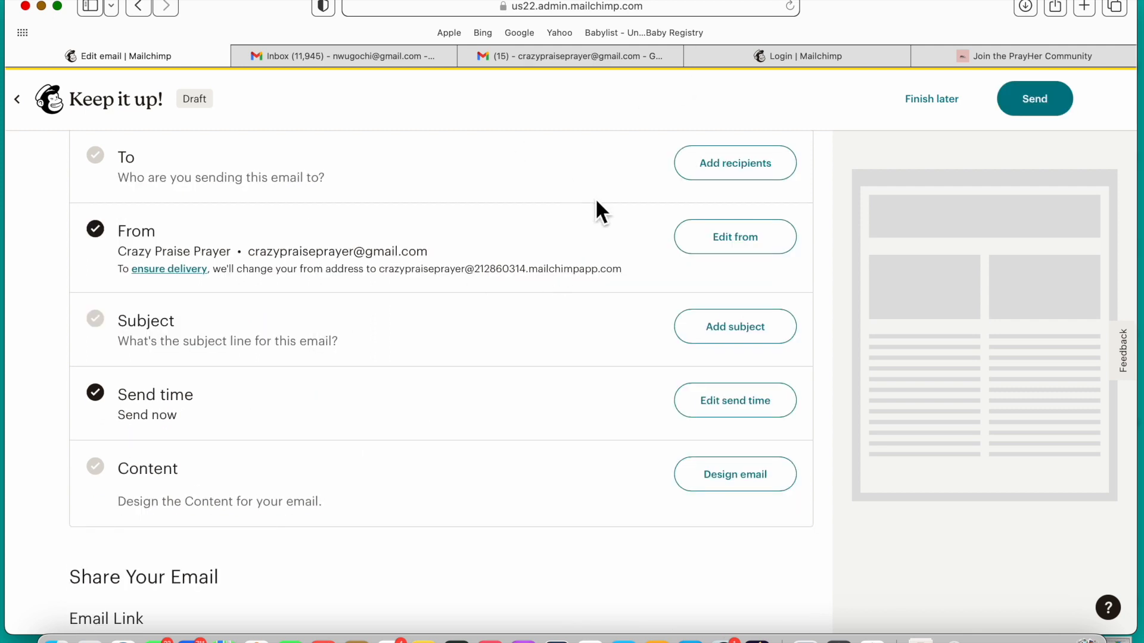
Step: Replace the campaign's sender name with "PrayHer Community"
click(760, 245)
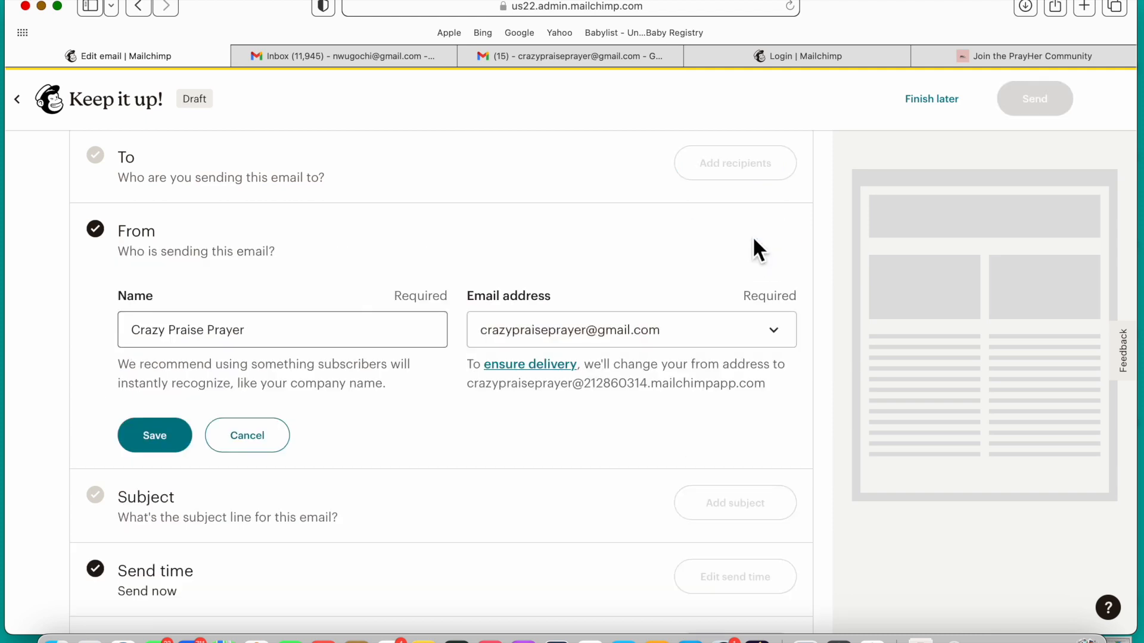
click(270, 337)
double_click(270, 337)
triple_click(270, 337)
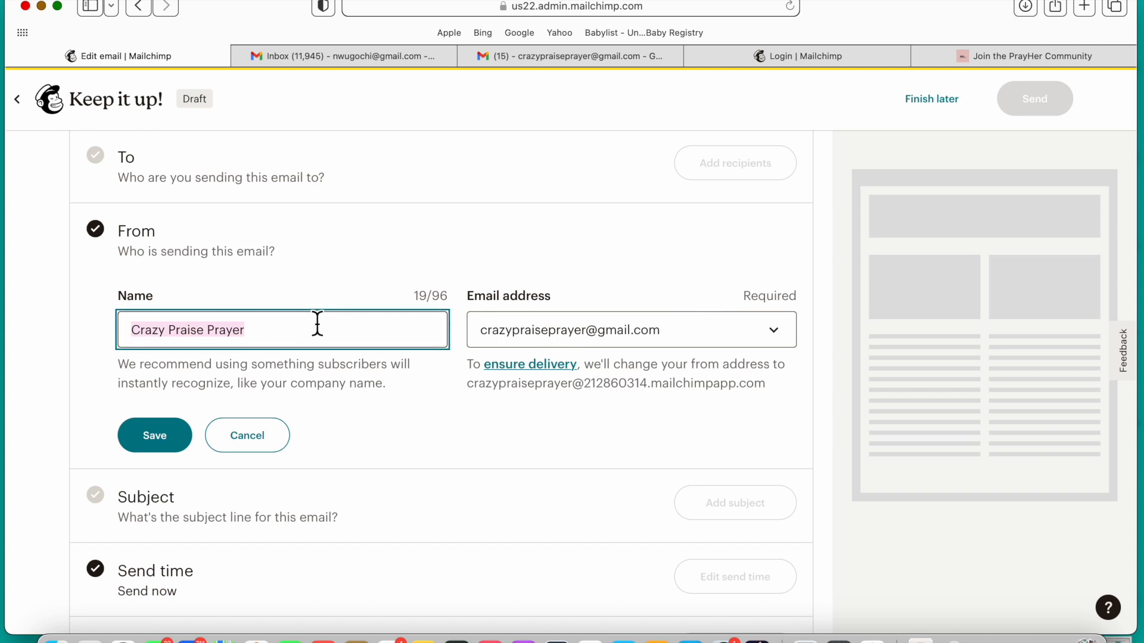
text(Pray)
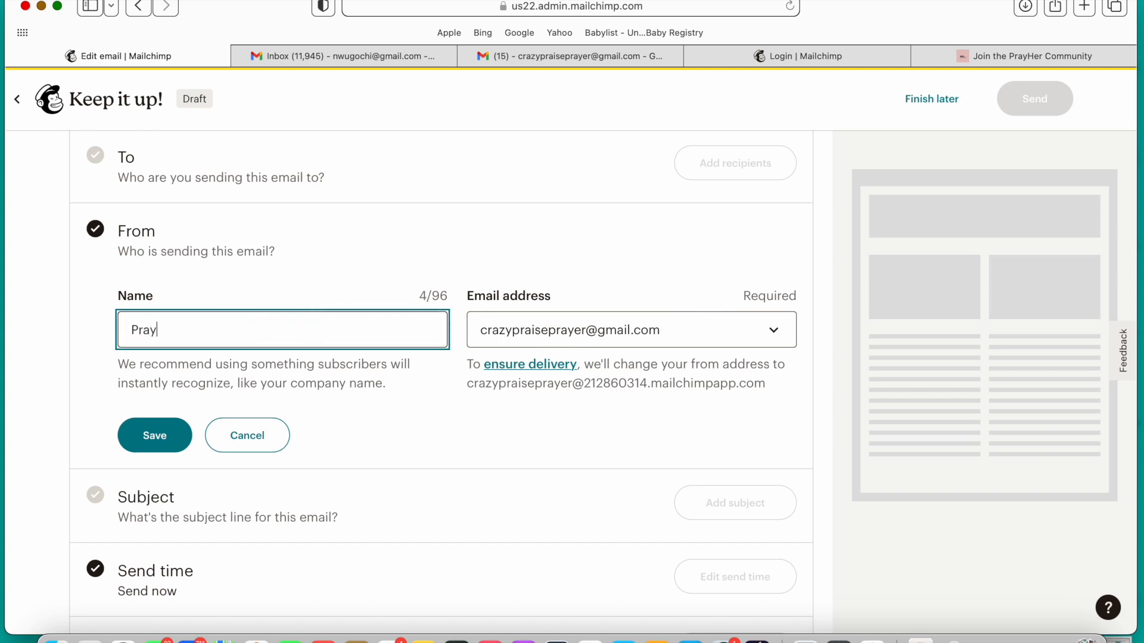
text(e)
key(BackSpace)
text(Her Community)
click(170, 330)
key(BackSpace)
key(BackSpace)
text(H)
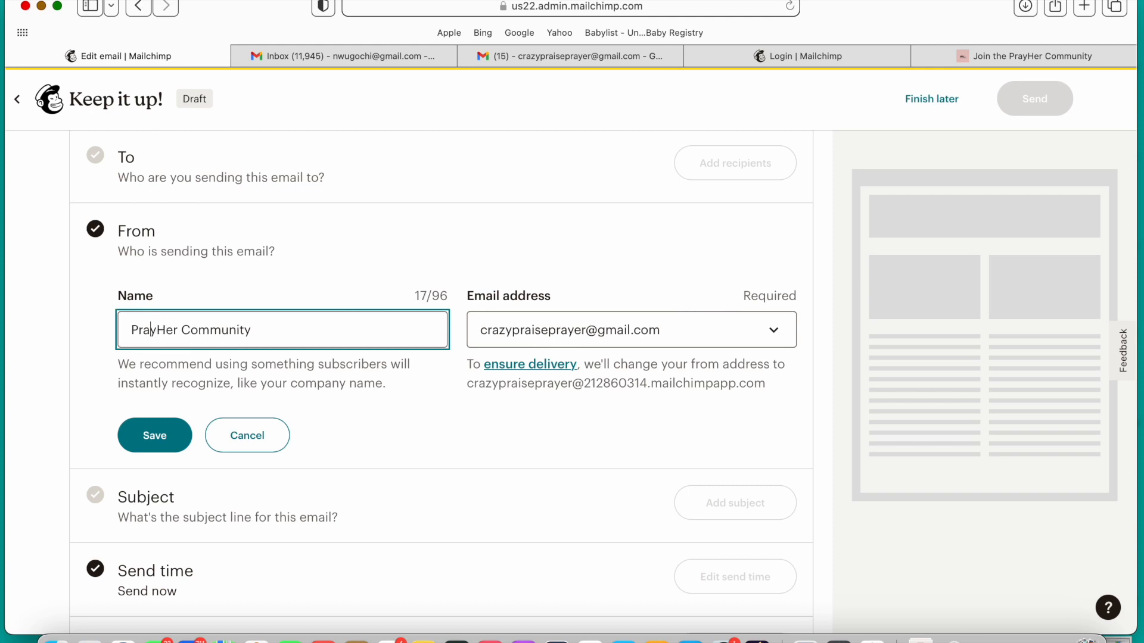
Step: Change the sender name's first letter to lowercase, giving "prayHer Community", and save the From details
key(BackSpace)
text(p)
click(164, 448)
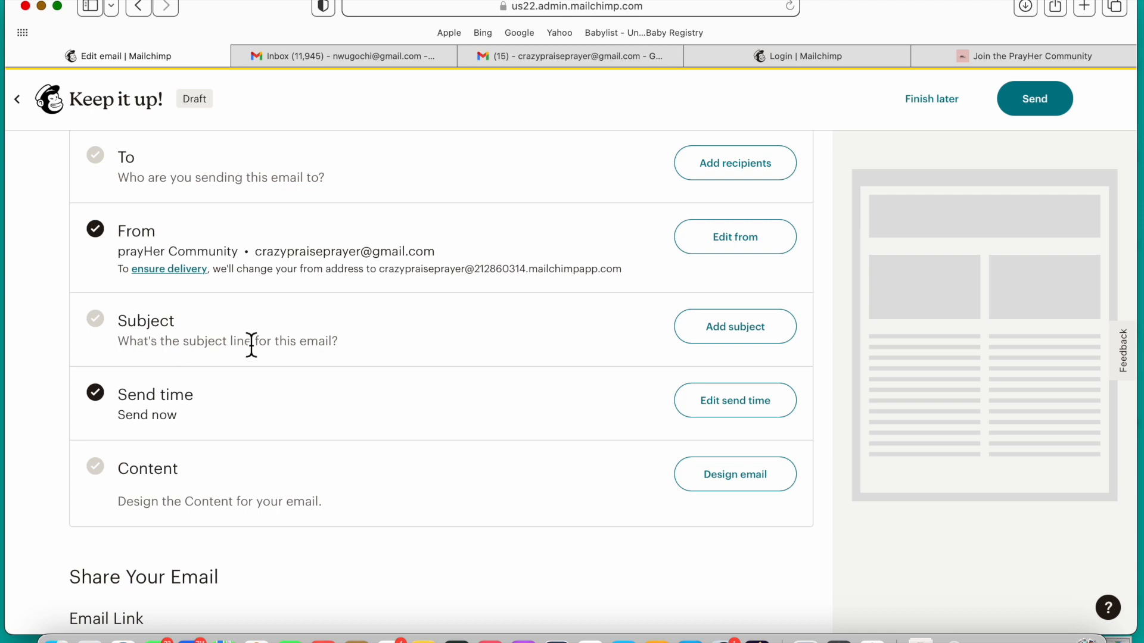
Step: Add the subject line "Welcome To prayHer" to the email
click(739, 335)
click(271, 422)
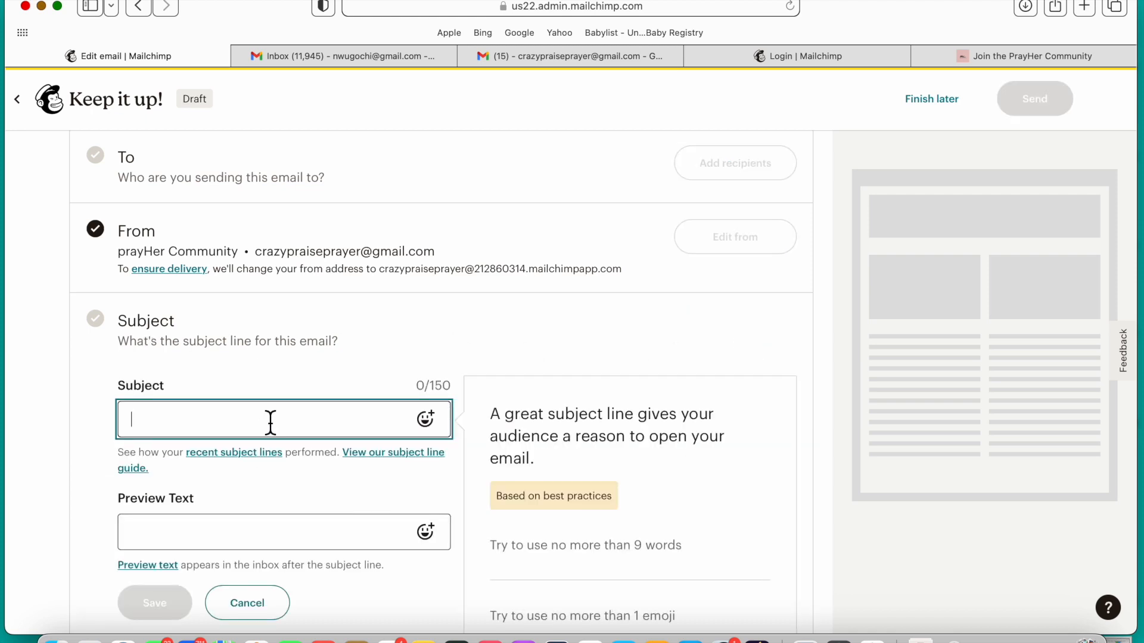
text(W)
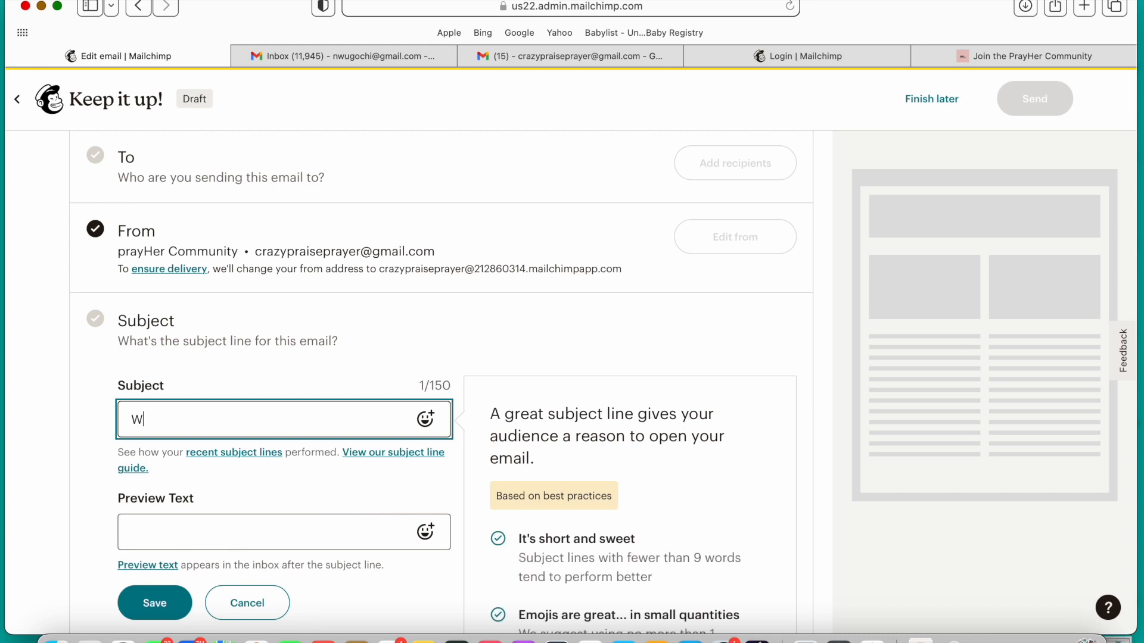
text(elcome To Pray)
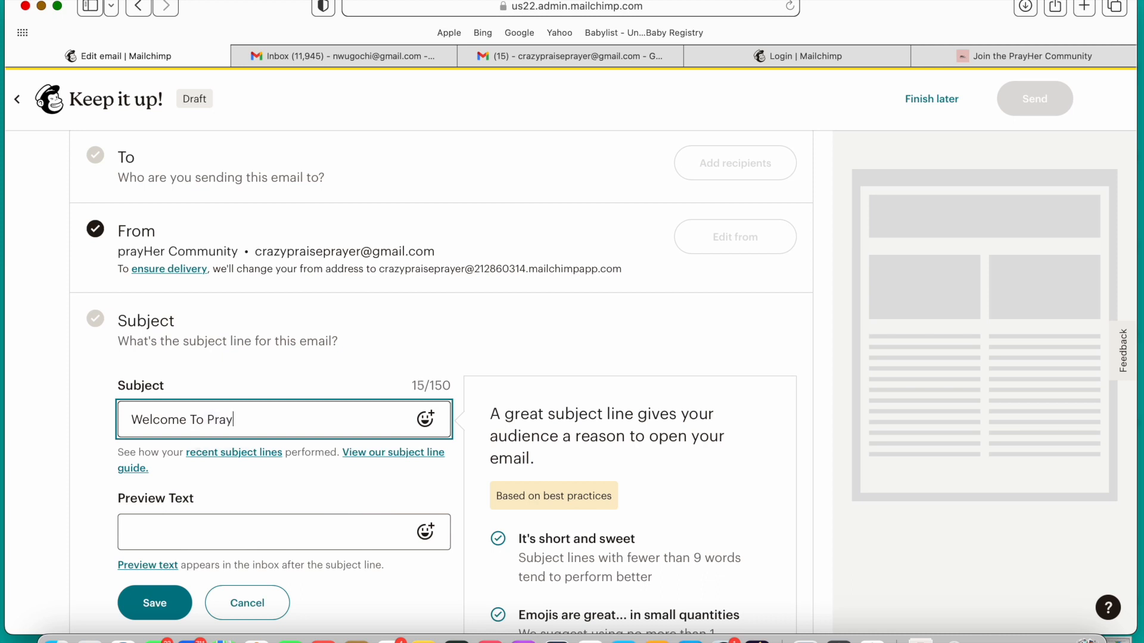
key(BackSpace)
key(BackSpace)
key(BackSpace)
key(BackSpace)
text(prayHer)
Step: Enter "Weekly Newsletter" as the email's preview text and save the subject details
click(213, 533)
text(A)
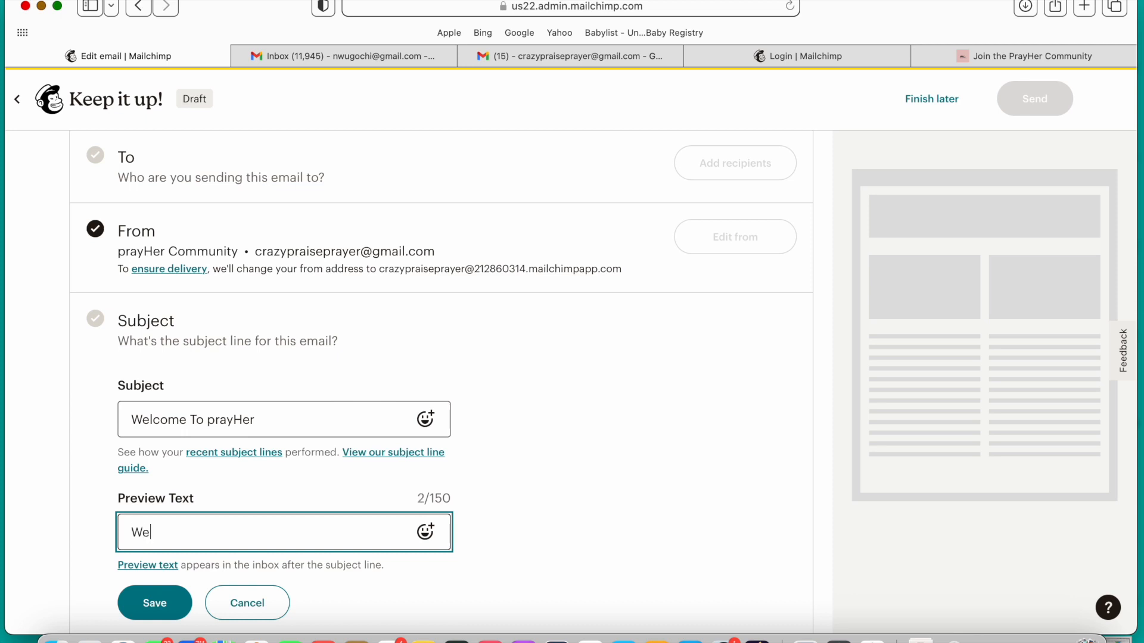
text(eekly NewsLew)
key(BackSpace)
text(tter)
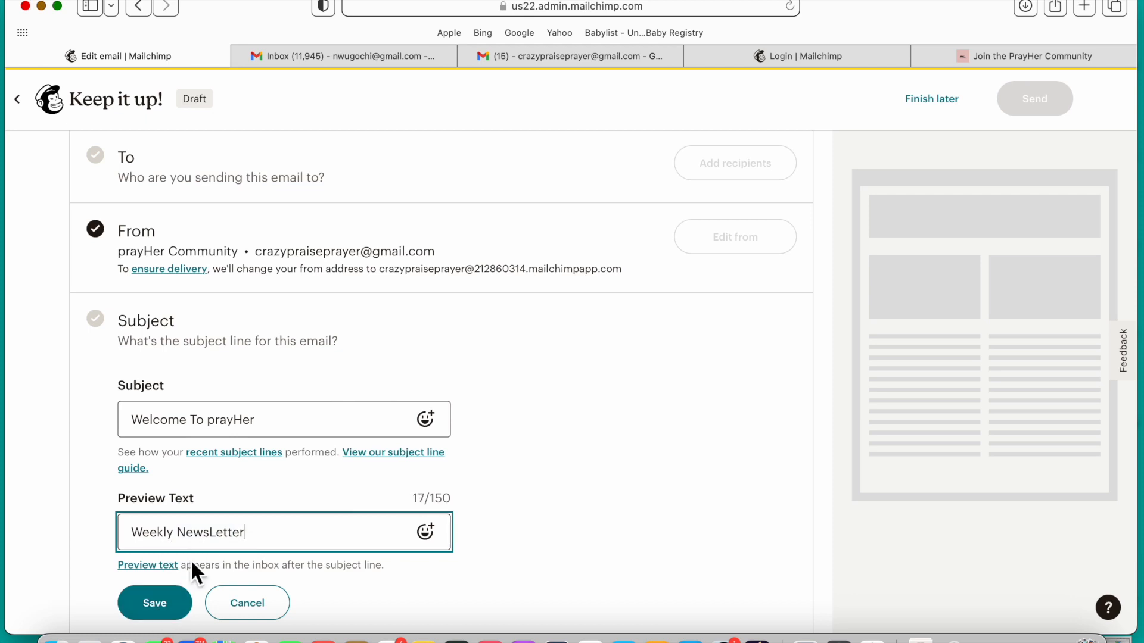
click(206, 532)
key(BackSpace)
text(l)
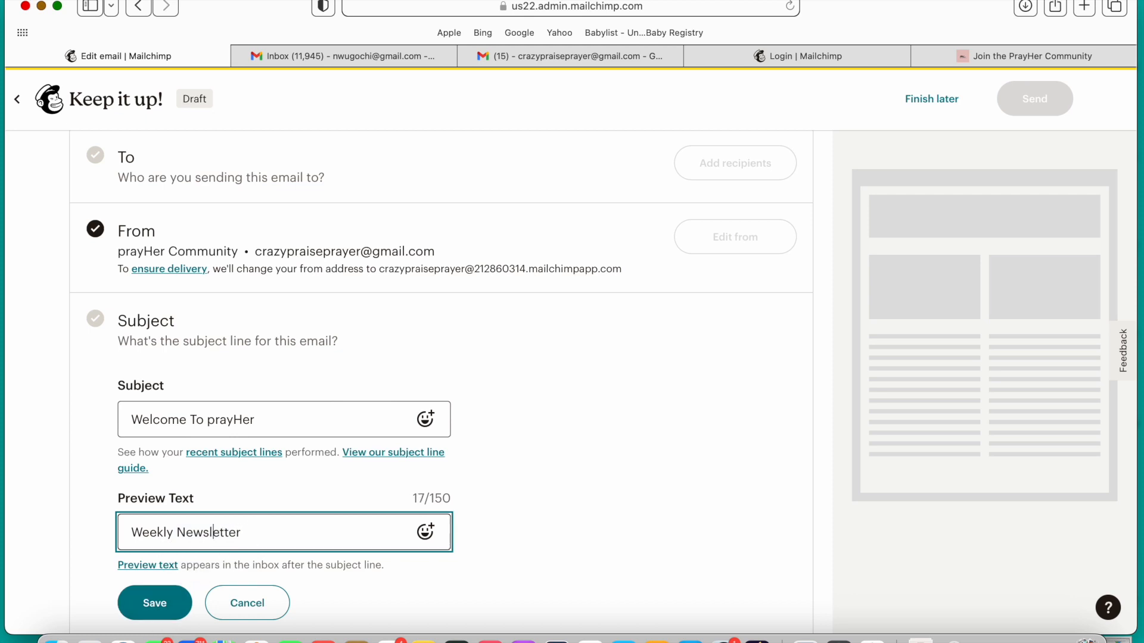
click(164, 606)
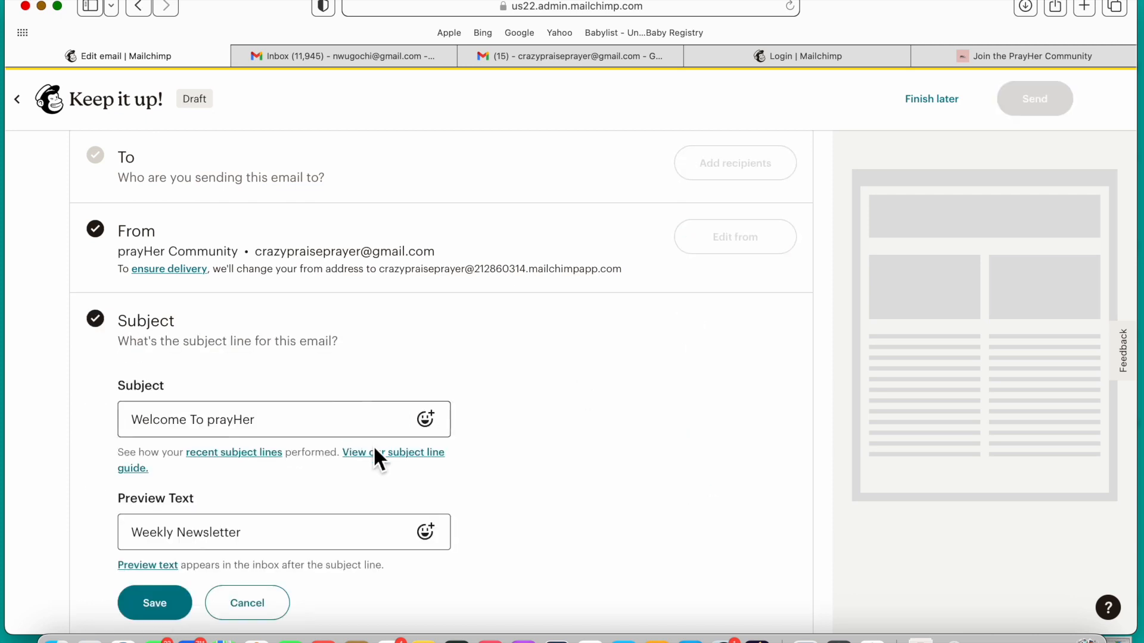
Step: Insert the Sparkling Heart emoji at the start of the subject line and close the emoji picker
click(440, 424)
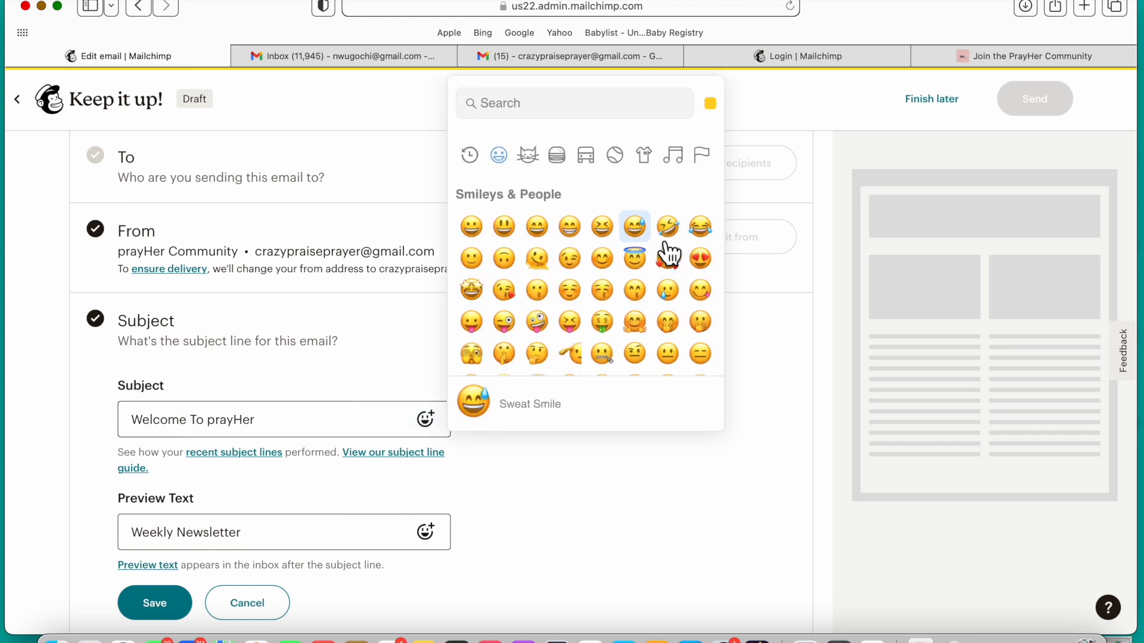
scroll(625, 332, down, 10)
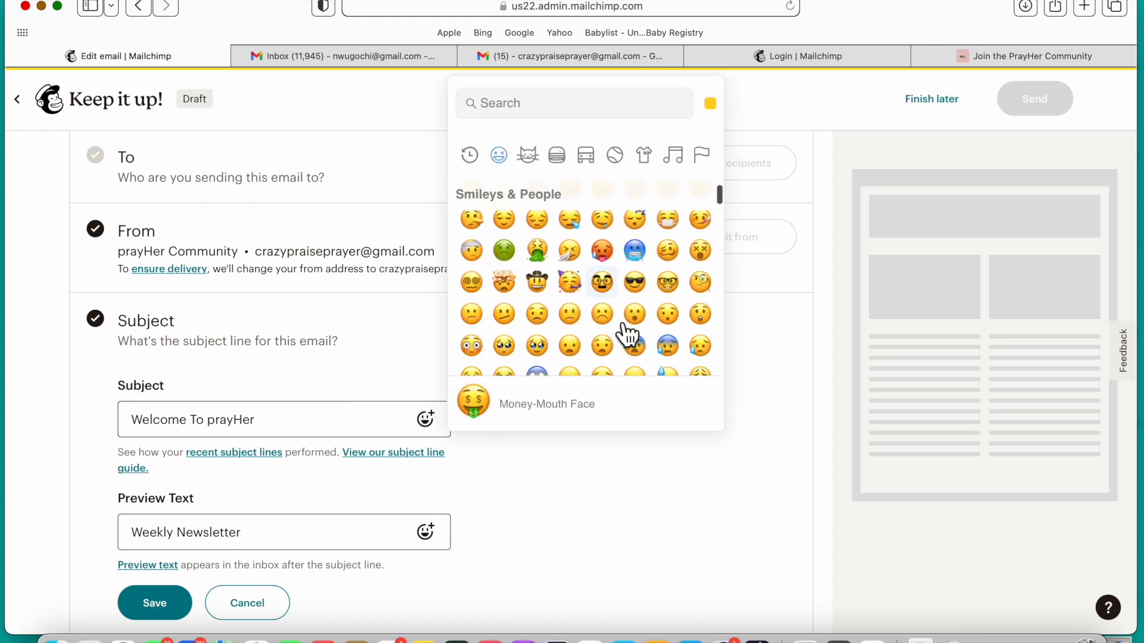
scroll(627, 335, down, 8)
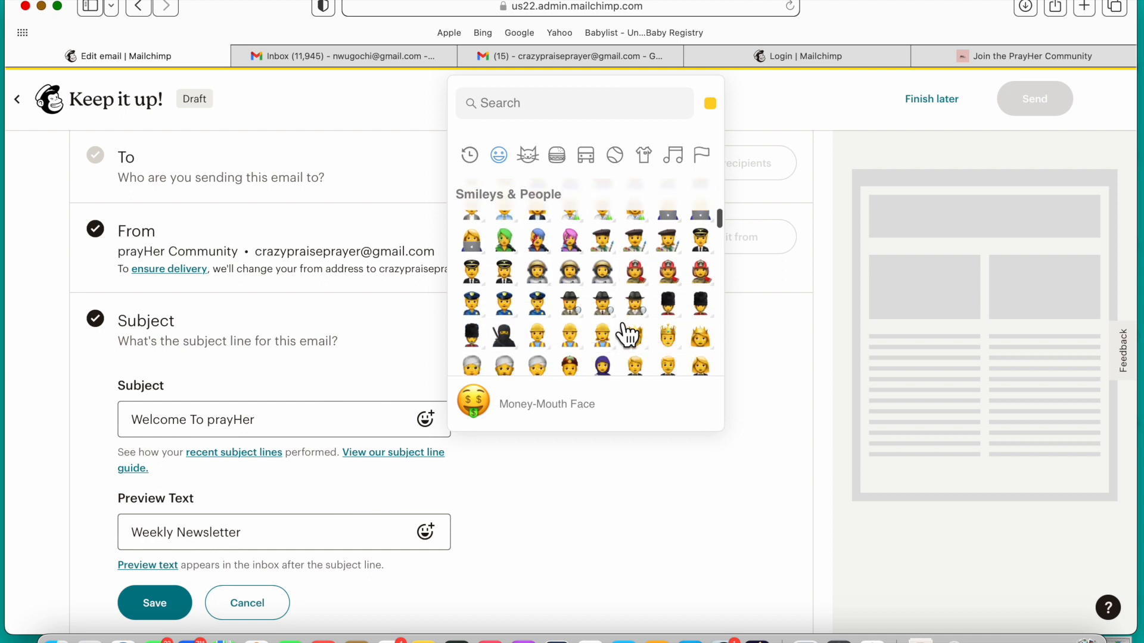
click(562, 108)
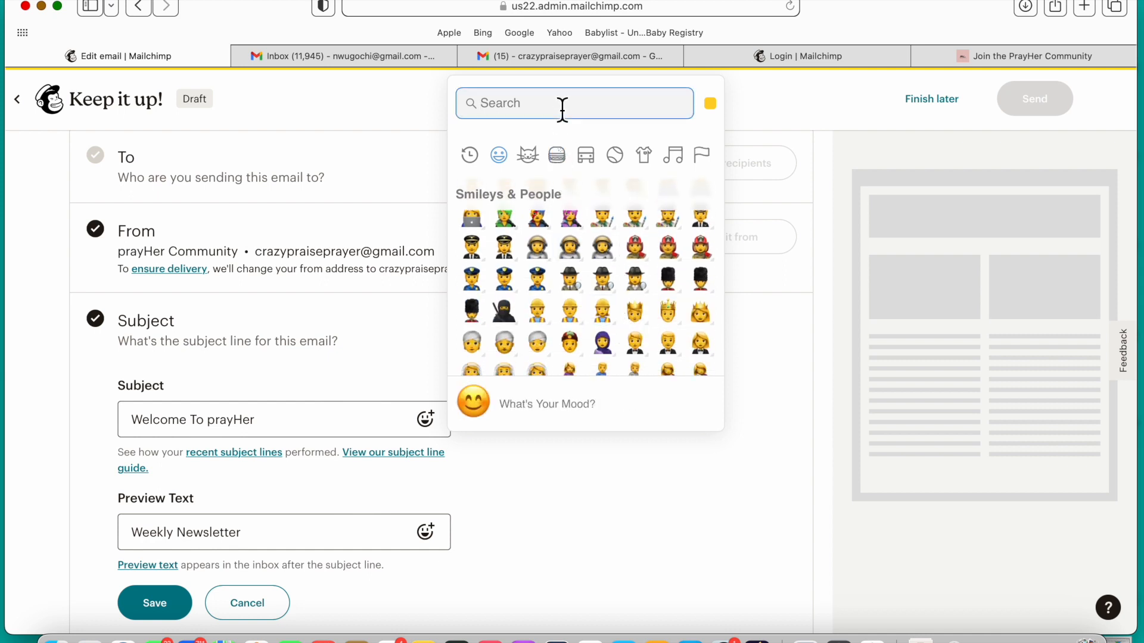
text(pink)
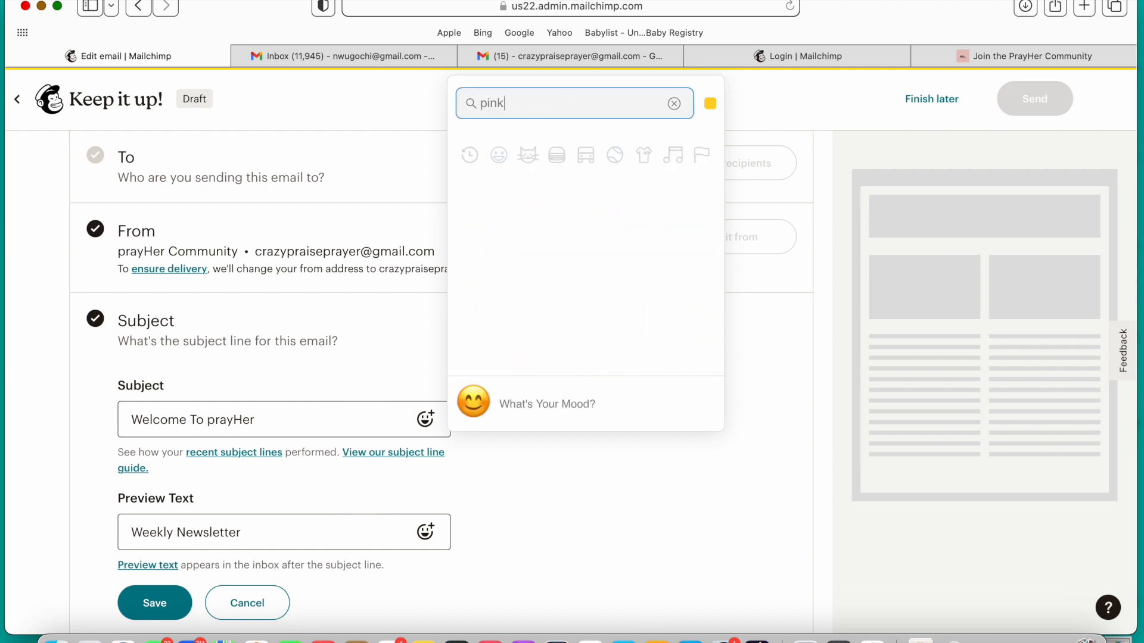
key(BackSpace)
key(BackSpace)
key(BackSpace)
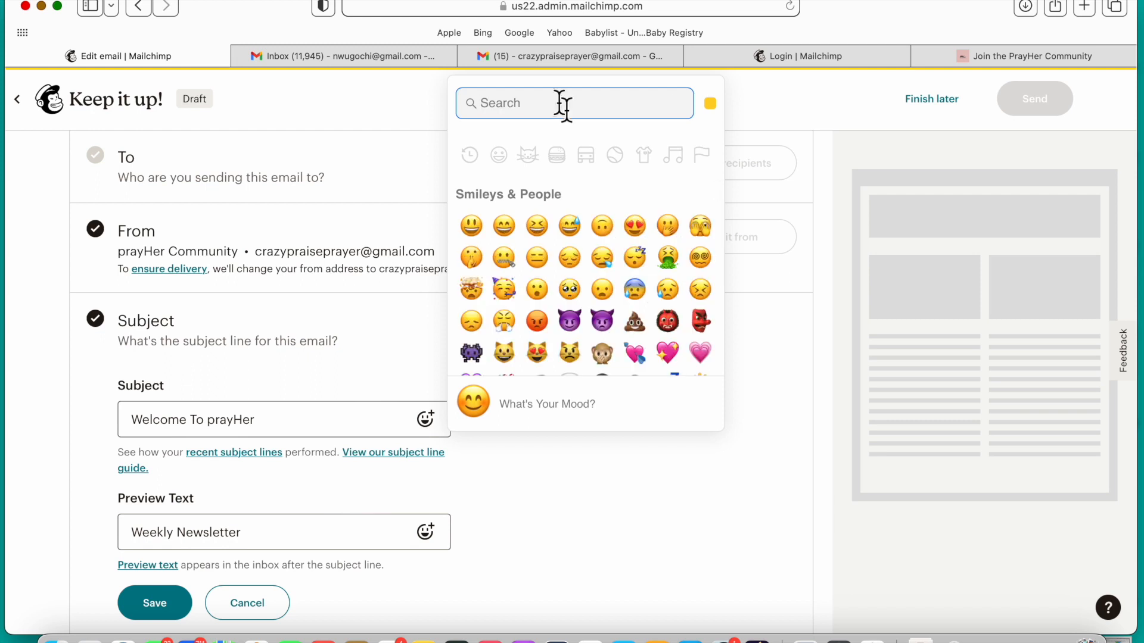
scroll(674, 345, down, 3)
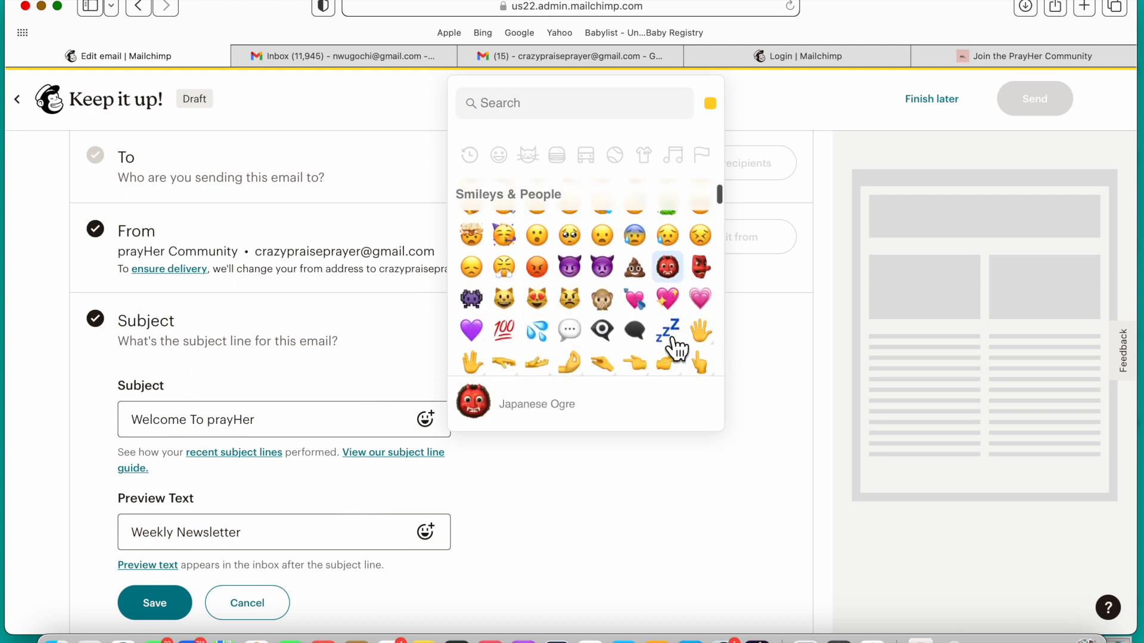
click(678, 298)
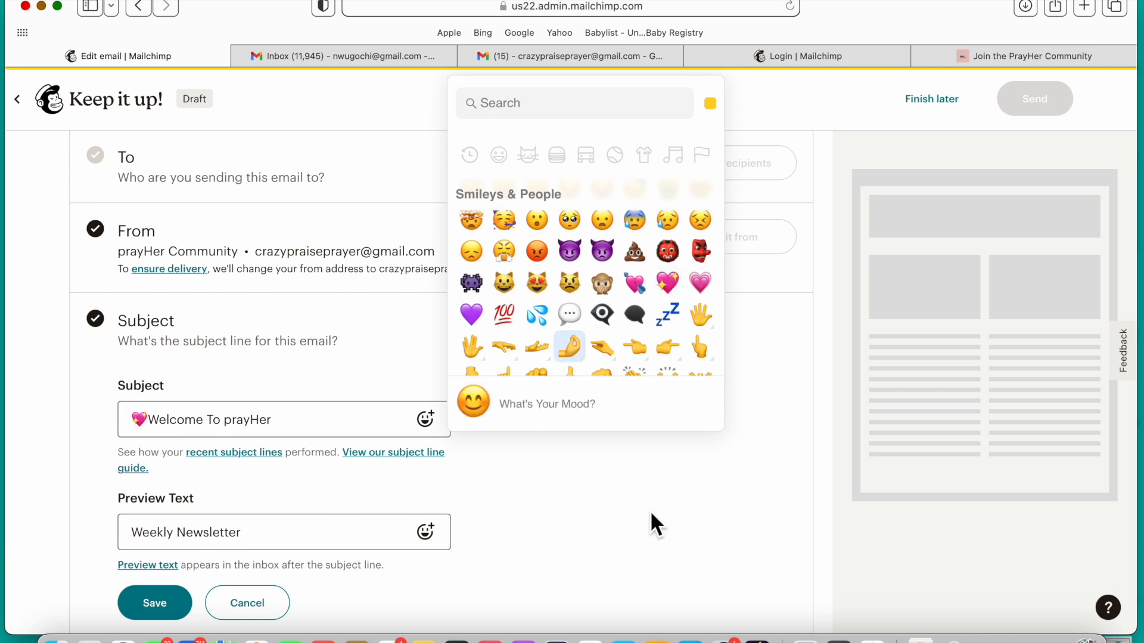
scroll(582, 319, down, 5)
scroll(583, 322, down, 2)
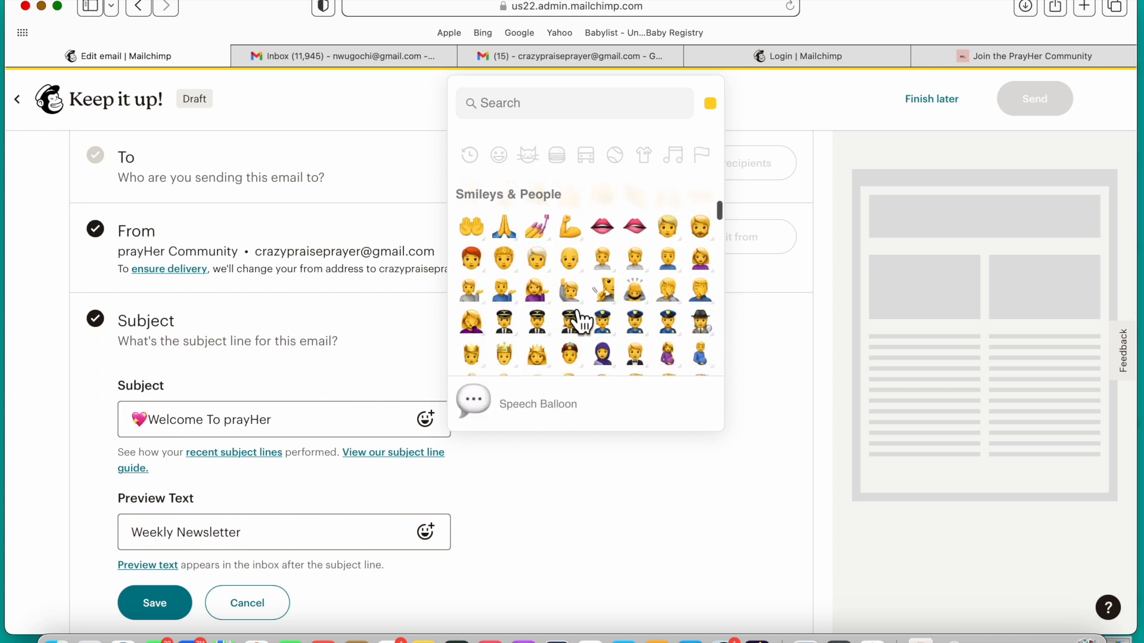
scroll(582, 321, down, 1)
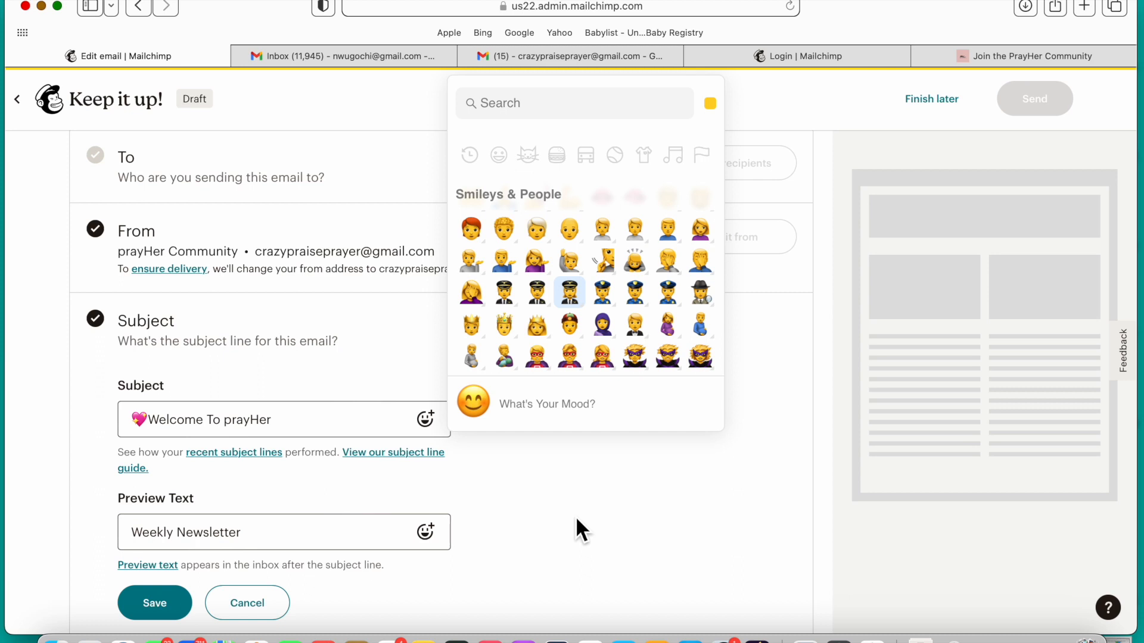
click(294, 423)
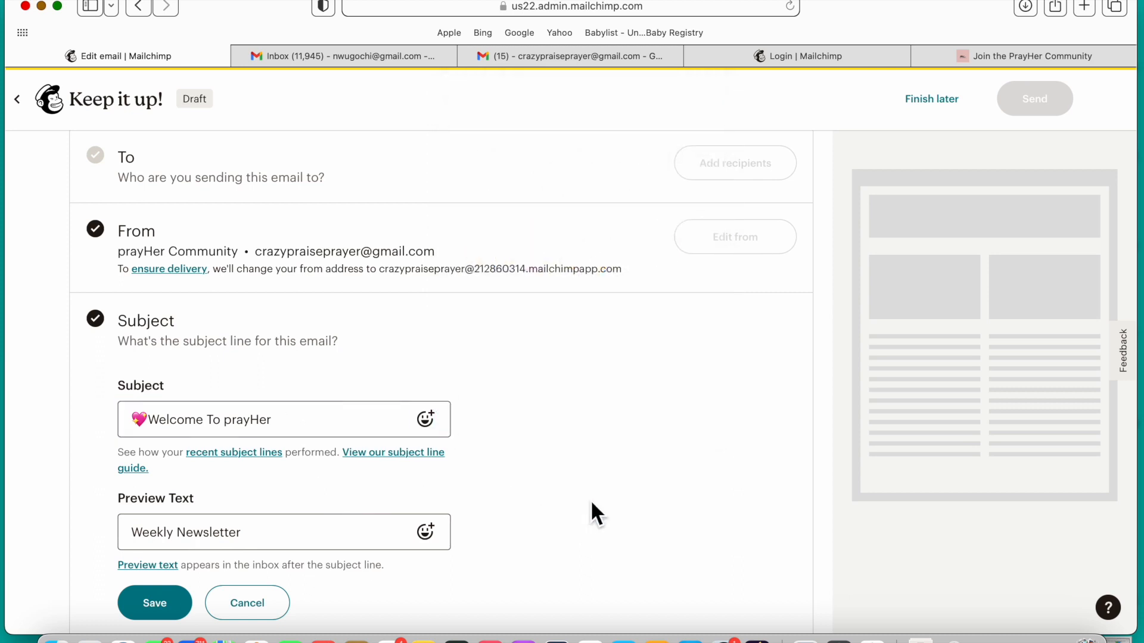
Step: Search the emojis for "pray" and insert the praying hands after the heart in the subject line
scroll(592, 510, down, 3)
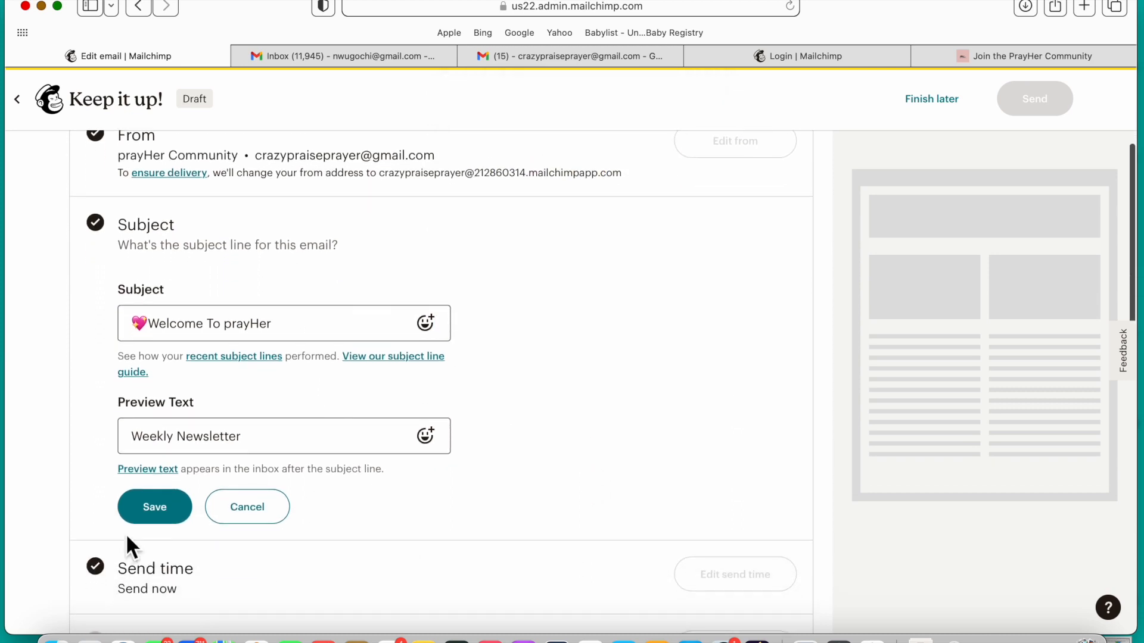
scroll(167, 524, down, 1)
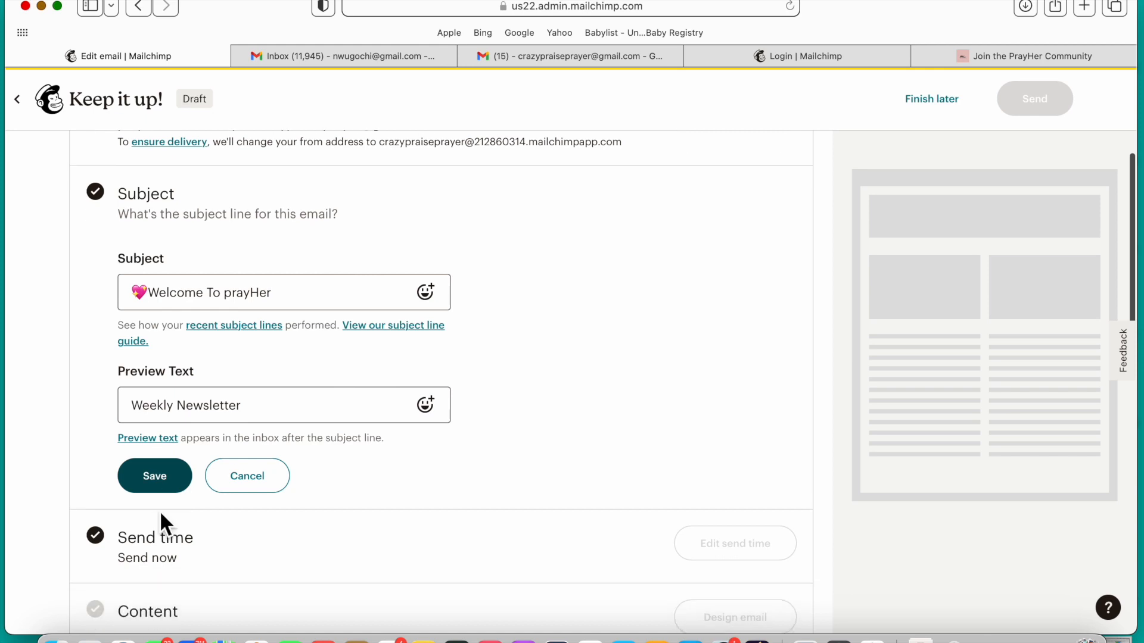
click(444, 299)
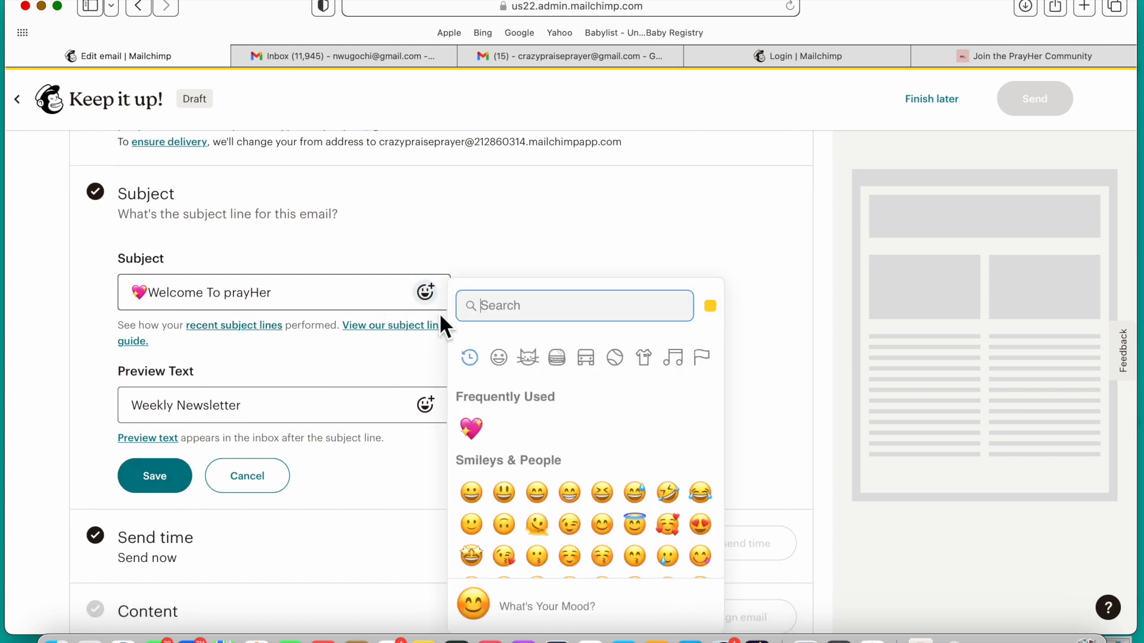
scroll(623, 476, down, 2)
scroll(621, 469, down, 5)
click(548, 304)
text(pray)
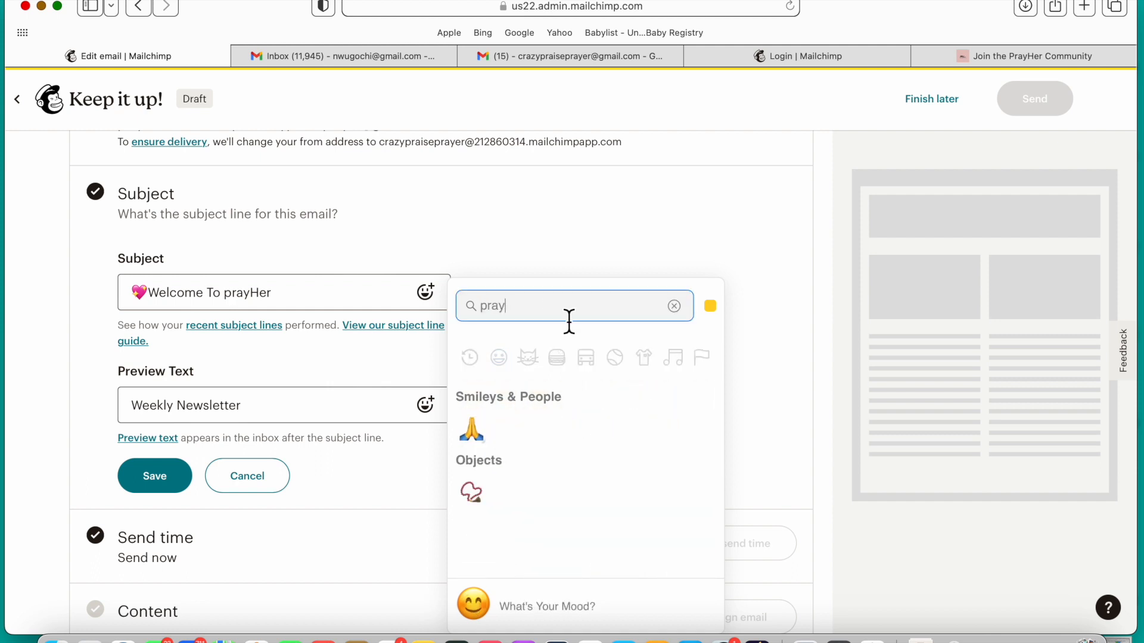
click(472, 431)
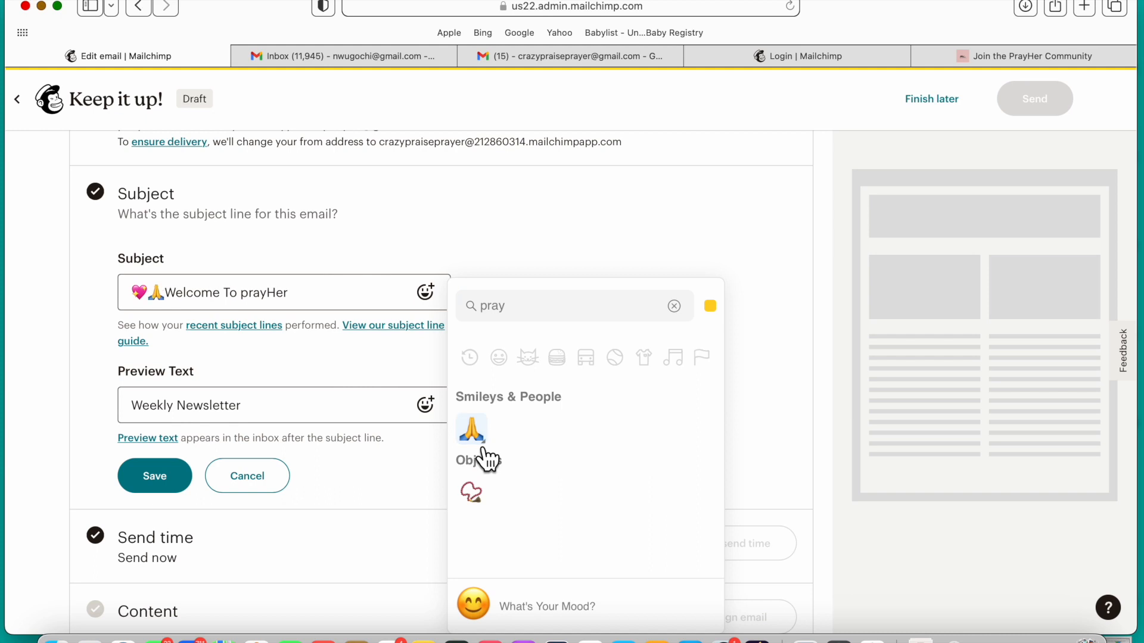
Step: Close the emoji picker and save the subject line with the heart and praying hands emojis
click(353, 225)
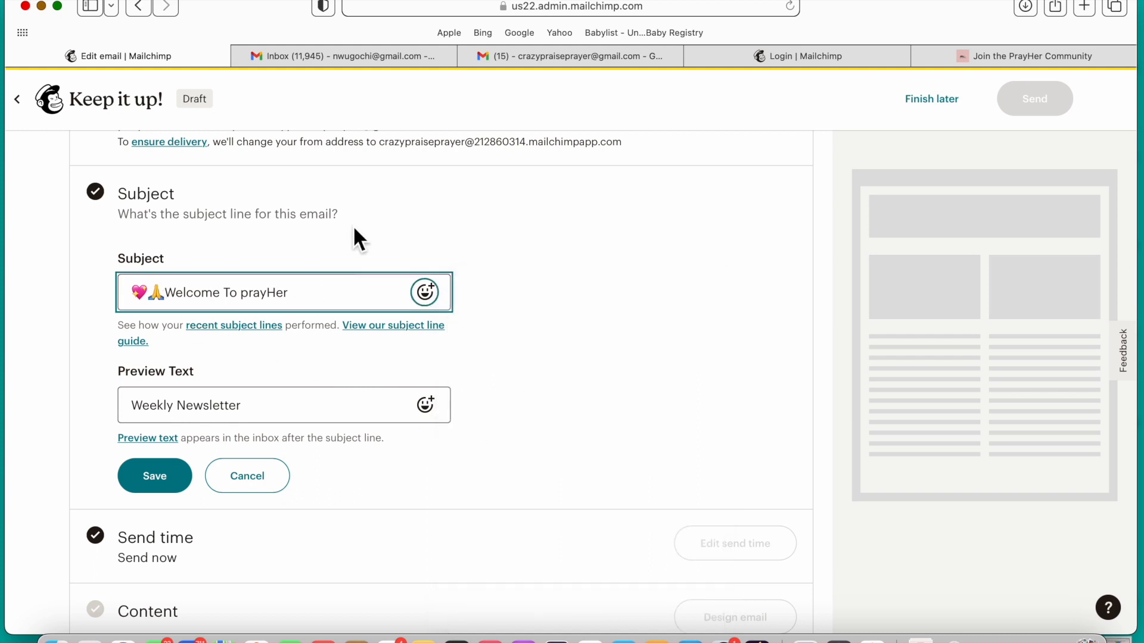
scroll(417, 430, down, 2)
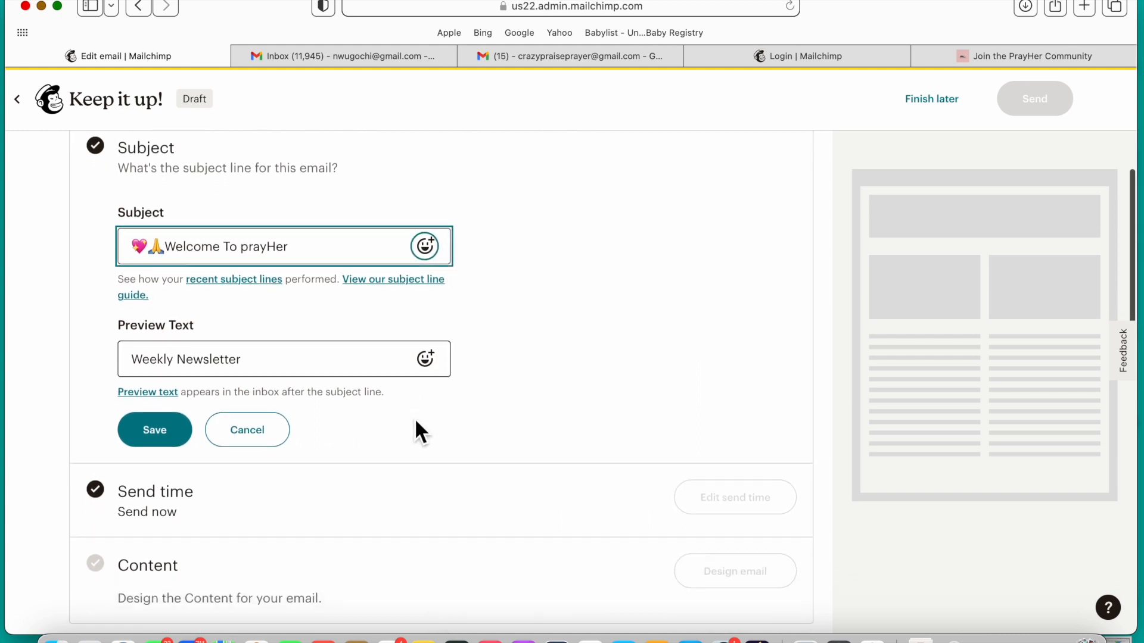
click(169, 429)
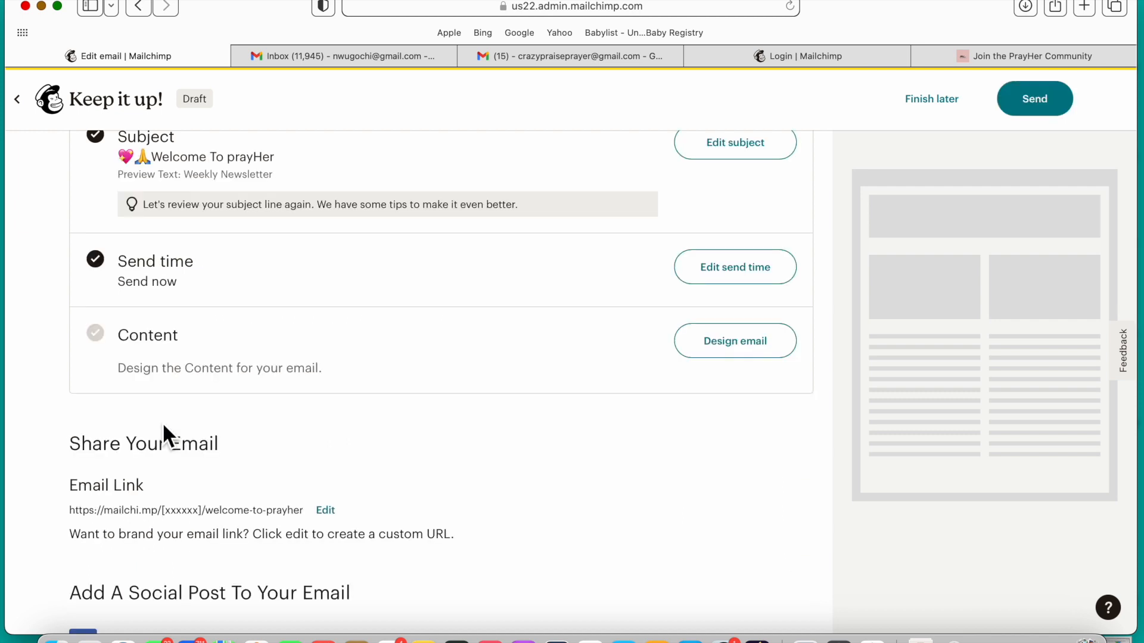
Step: Save the email's send time as Send now and start designing the email content
click(763, 266)
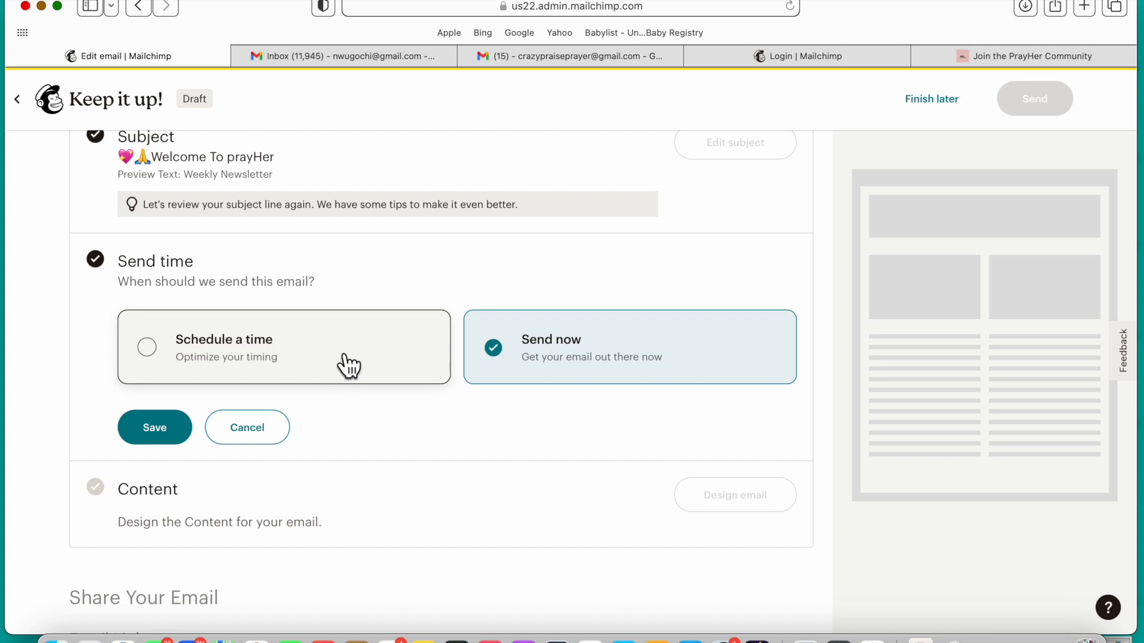
click(174, 444)
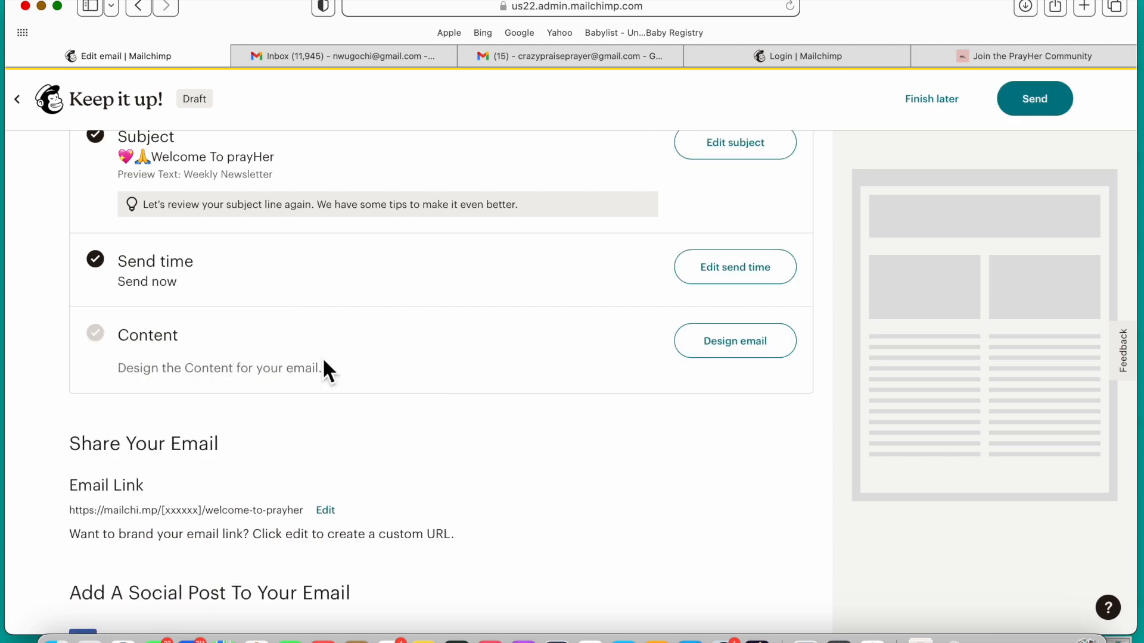
click(743, 352)
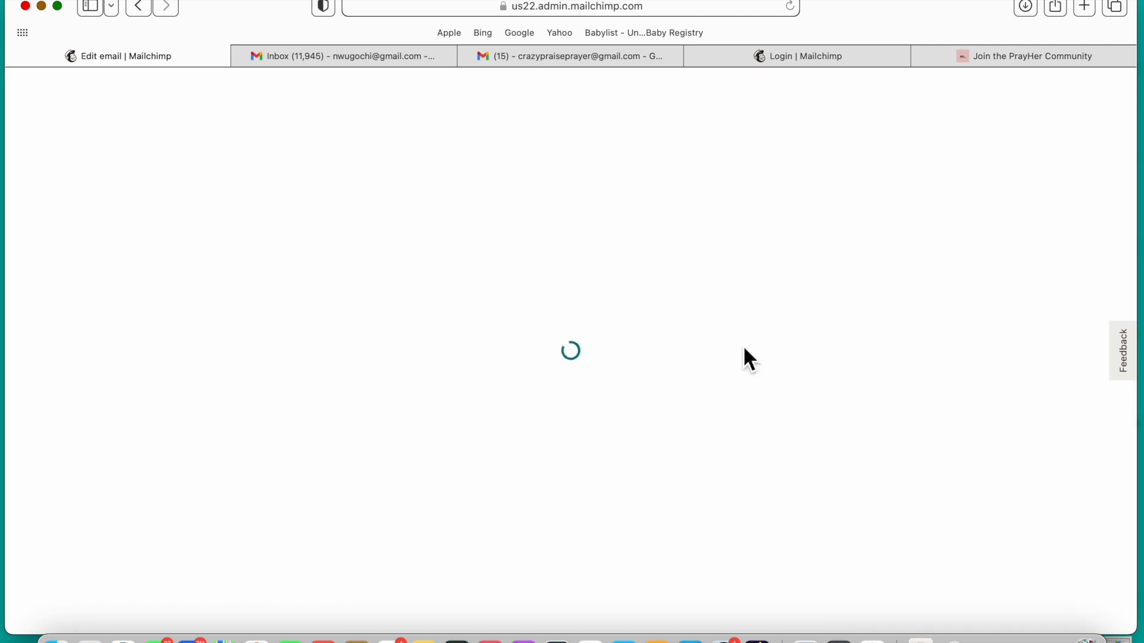
Step: Look through the Mailchimp email templates for a suitable layout
scroll(559, 409, down, 3)
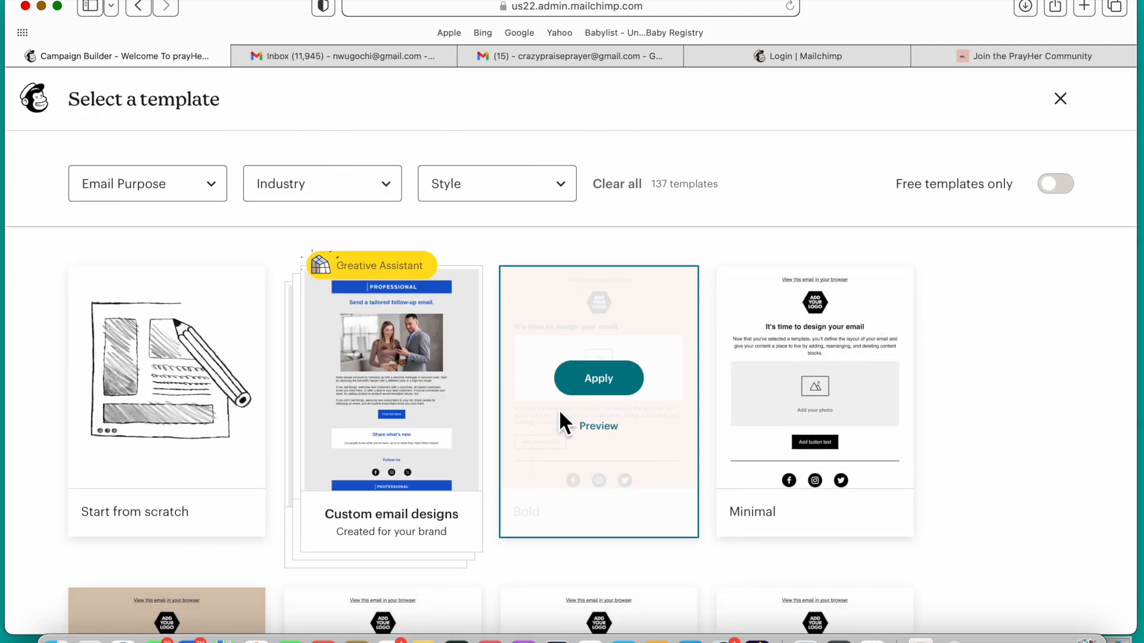
scroll(492, 508, up, 2)
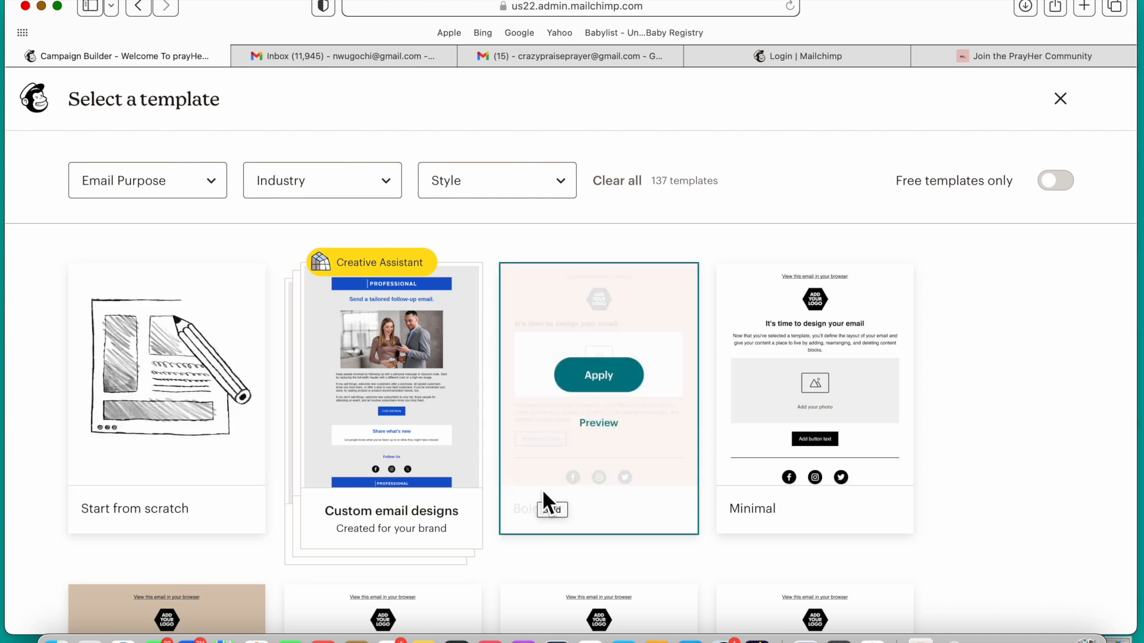
scroll(778, 516, down, 1)
scroll(776, 511, down, 5)
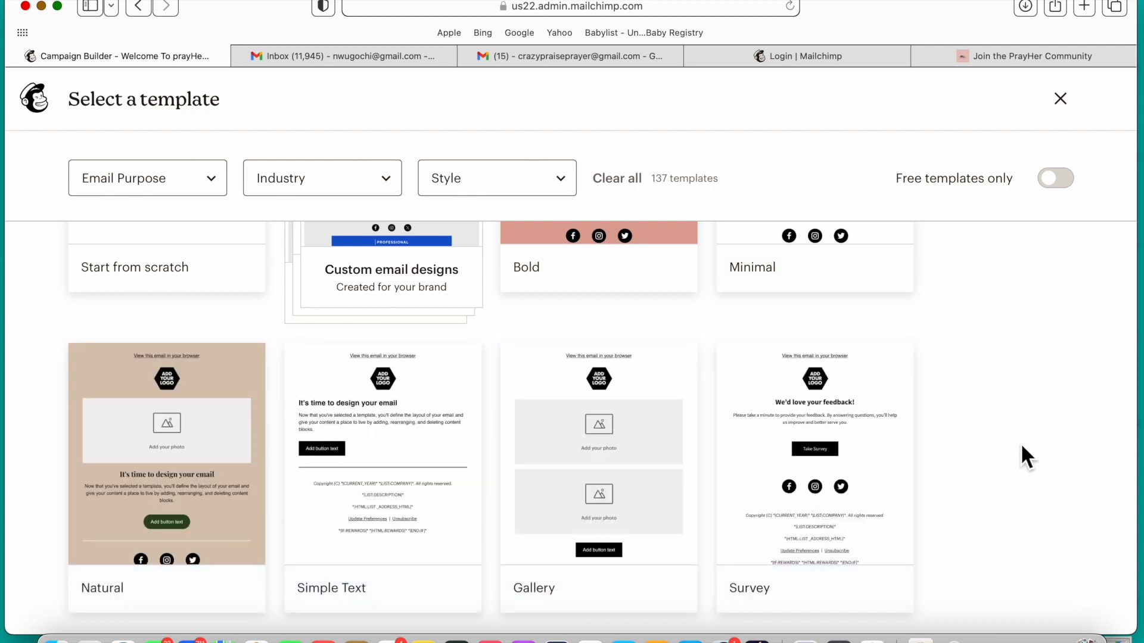
scroll(760, 449, down, 4)
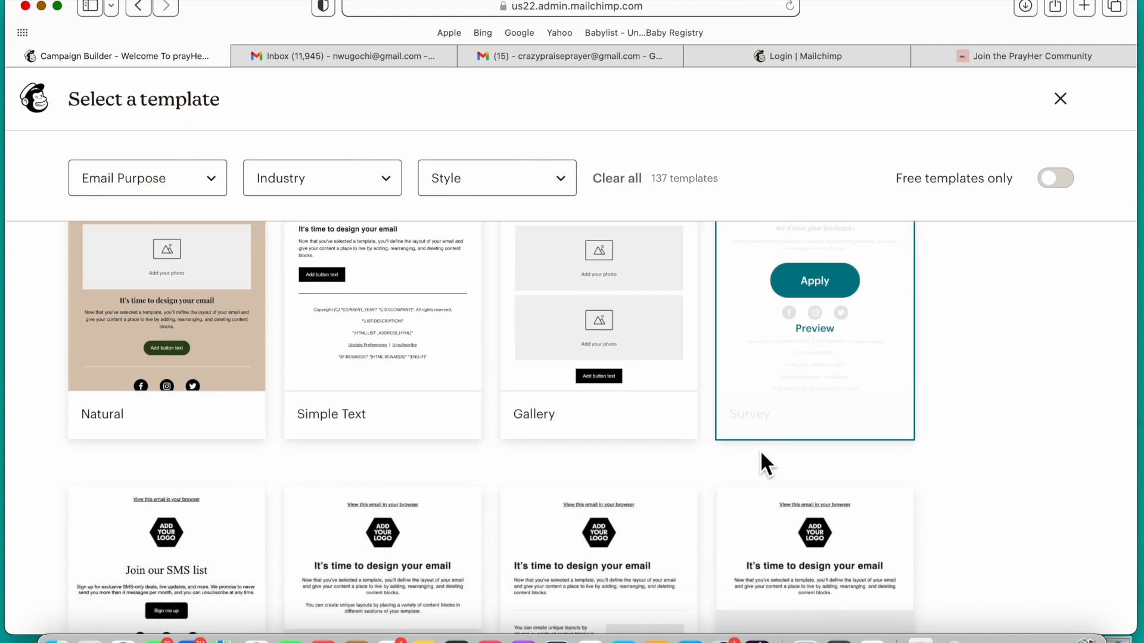
scroll(761, 449, down, 4)
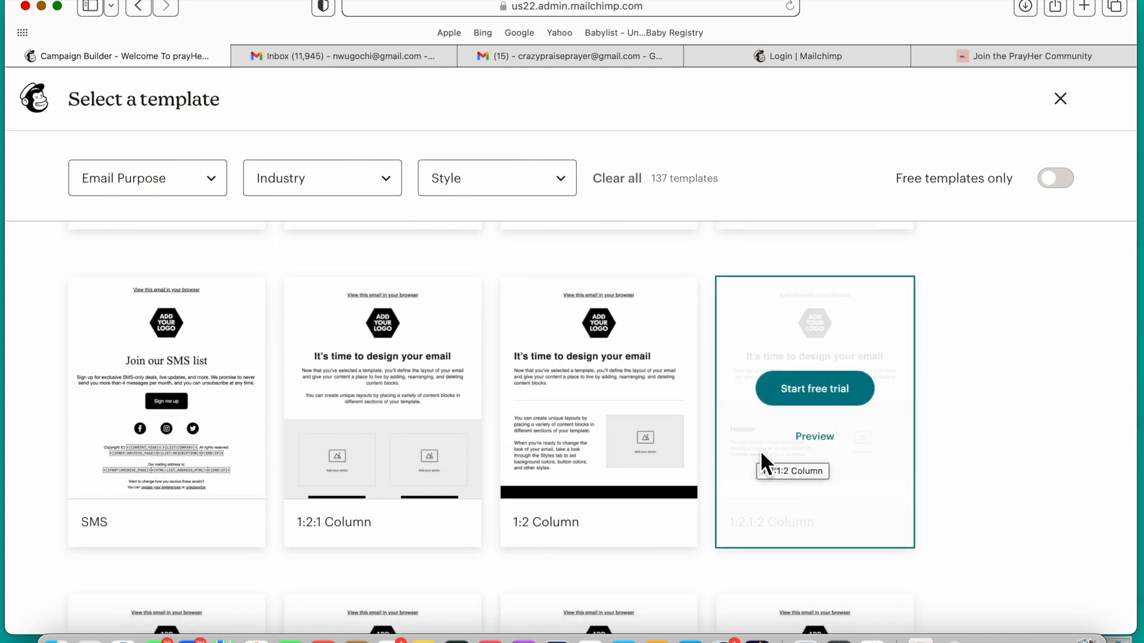
scroll(761, 454, down, 2)
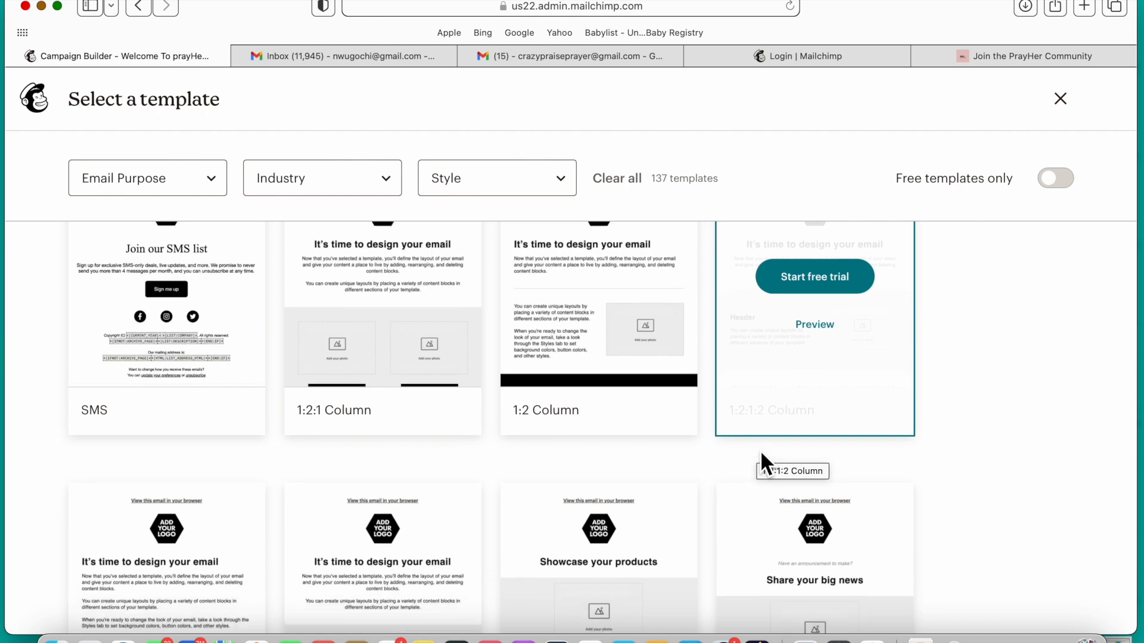
scroll(760, 460, up, 7)
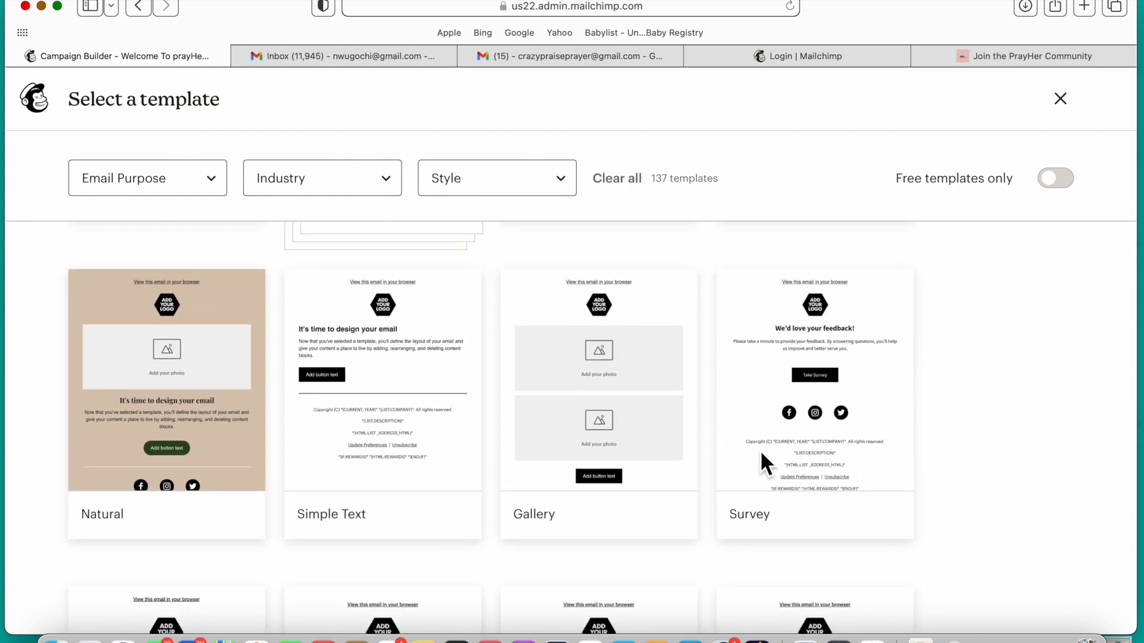
scroll(760, 449, up, 4)
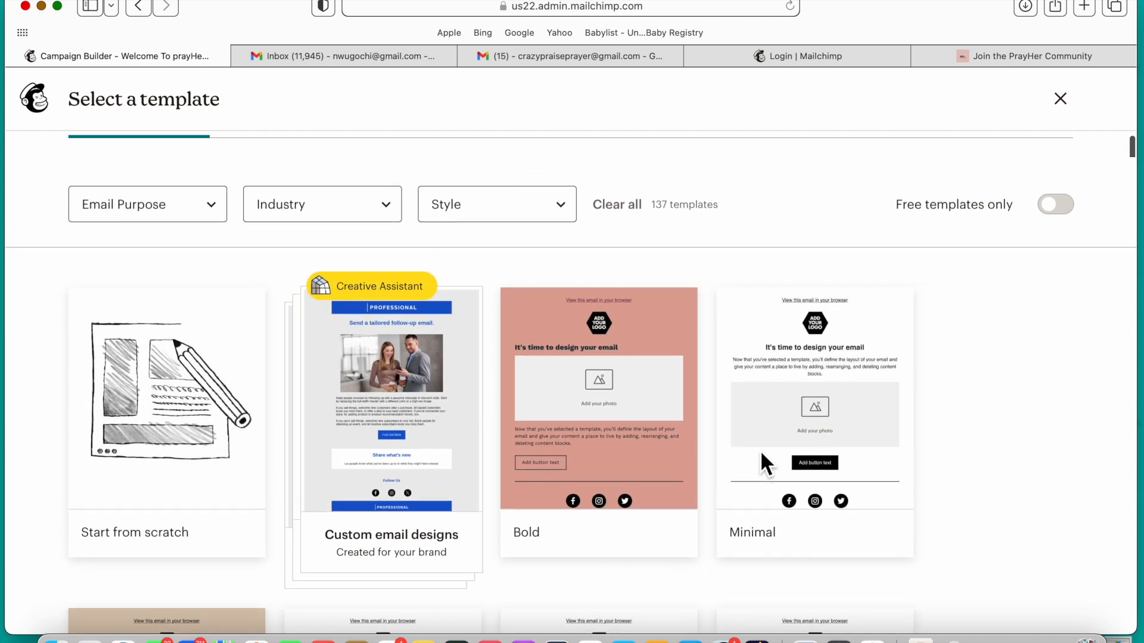
scroll(761, 449, up, 1)
Step: Apply the Minimal template to the email and dismiss the Add content tip
mouse_move(174, 434)
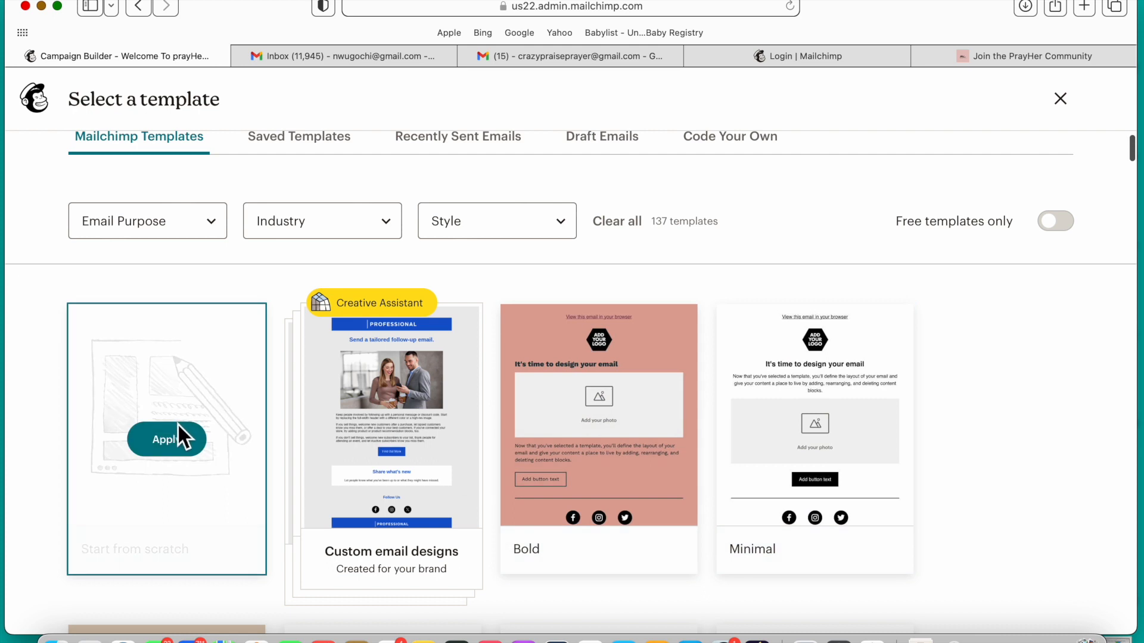
mouse_move(865, 412)
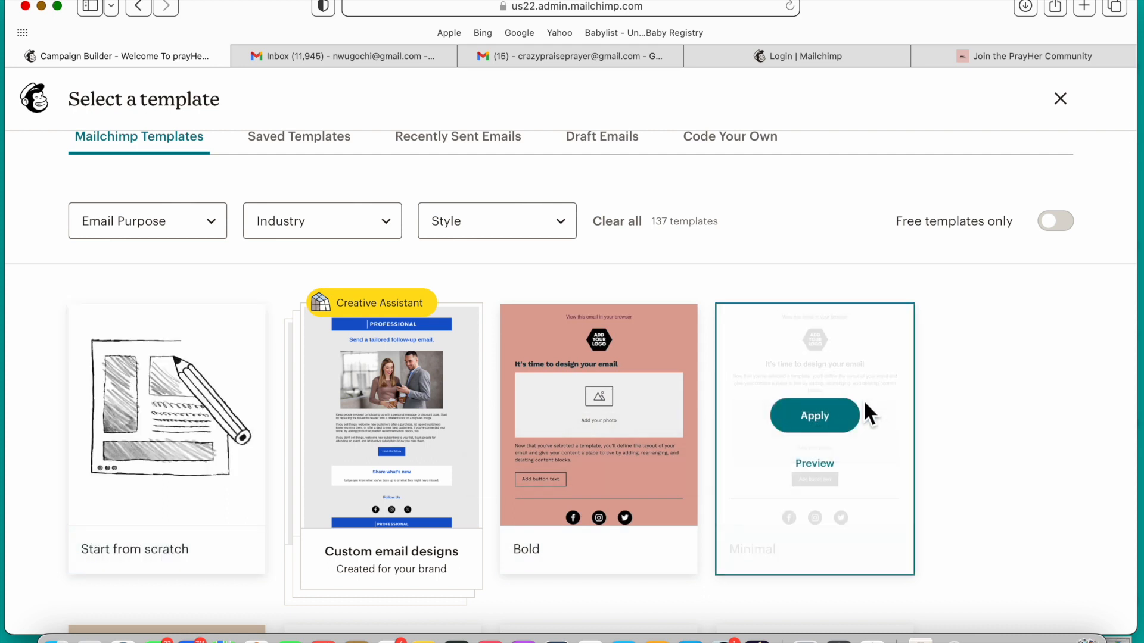
click(840, 440)
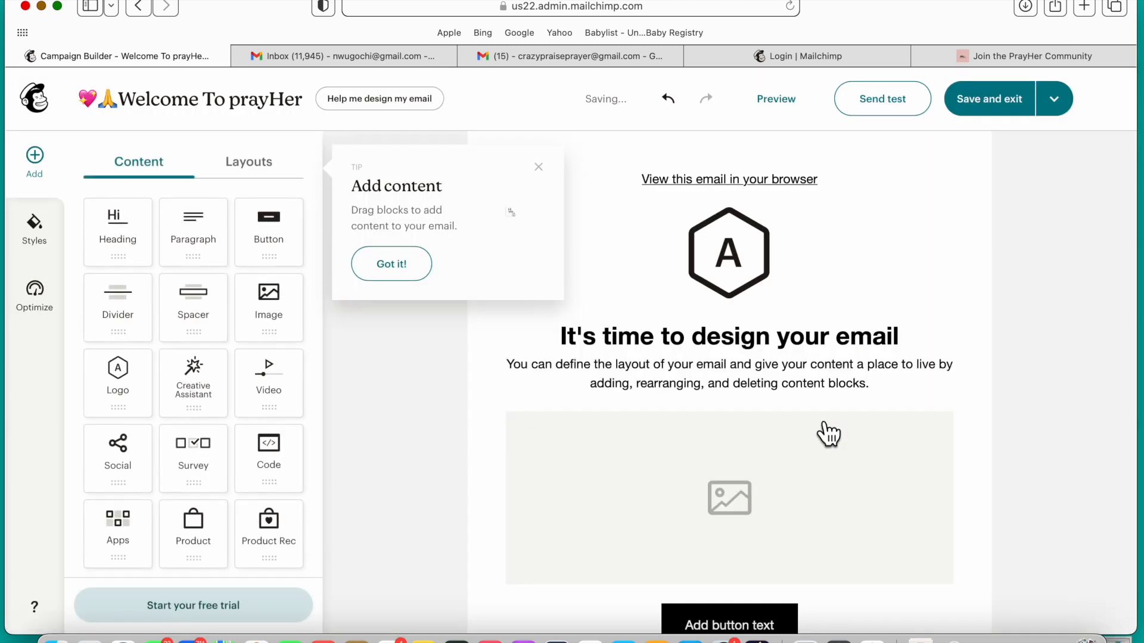
click(540, 168)
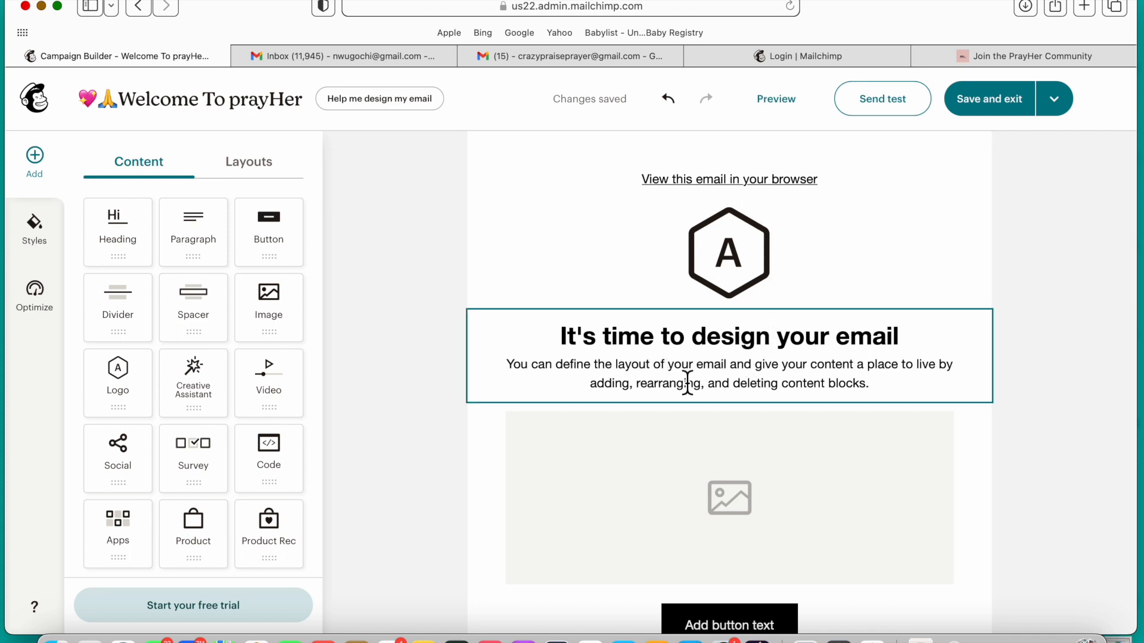
Step: Replace the placeholder heading below the logo with "Welcome To PrayHer!"
triple_click(709, 341)
text(We)
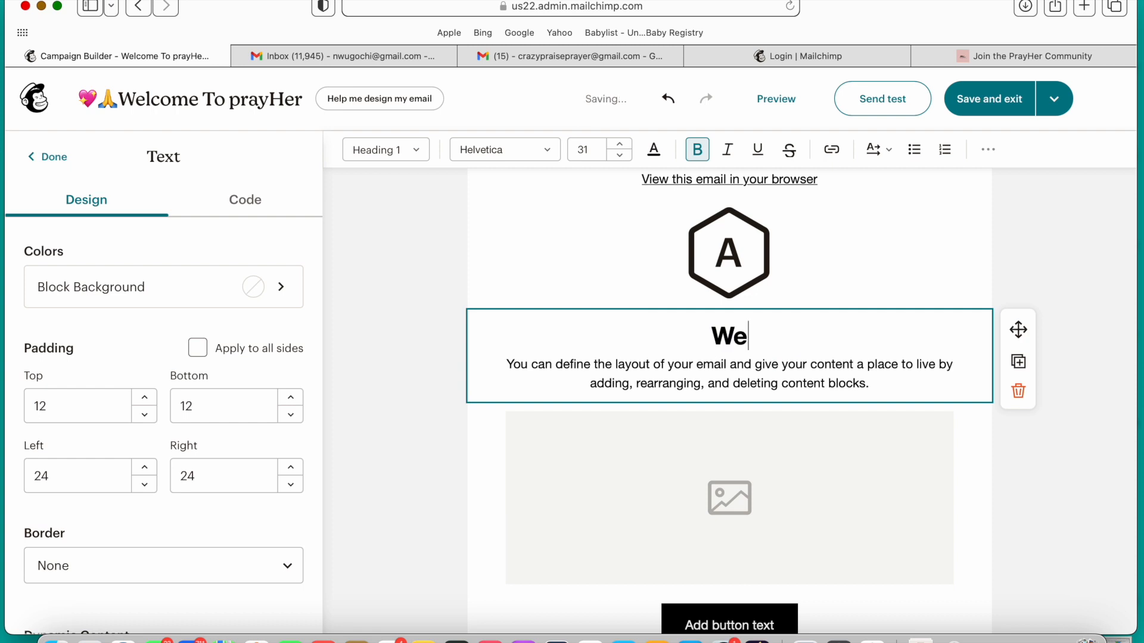
text(lcome To Pray)
key(BackSpace)
key(BackSpace)
key(BackSpace)
key(BackSpace)
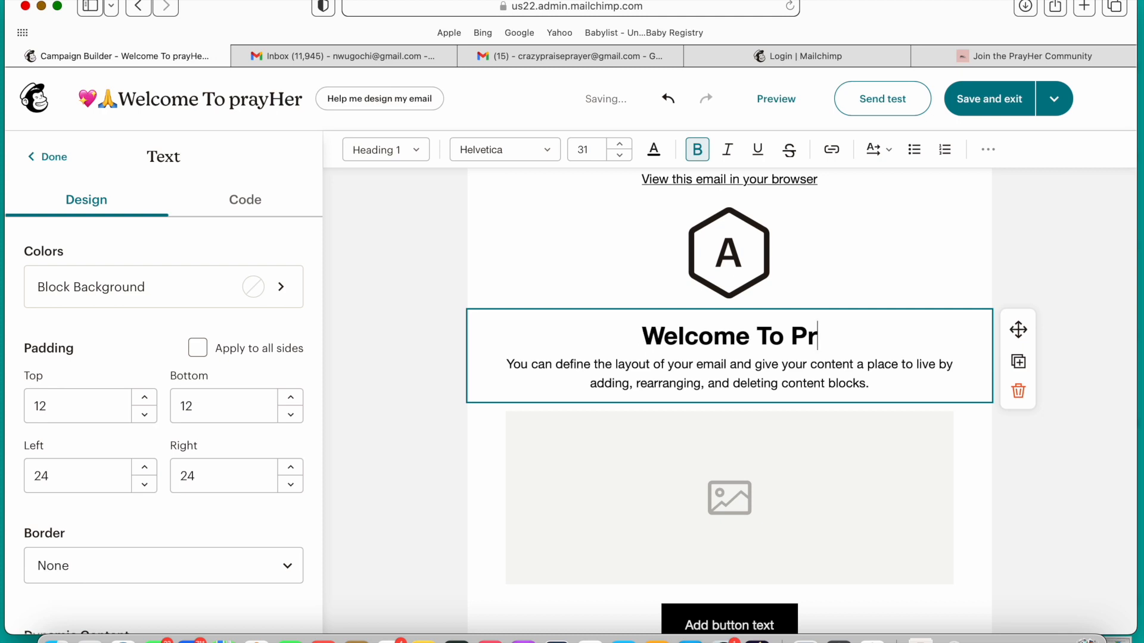
text(pra)
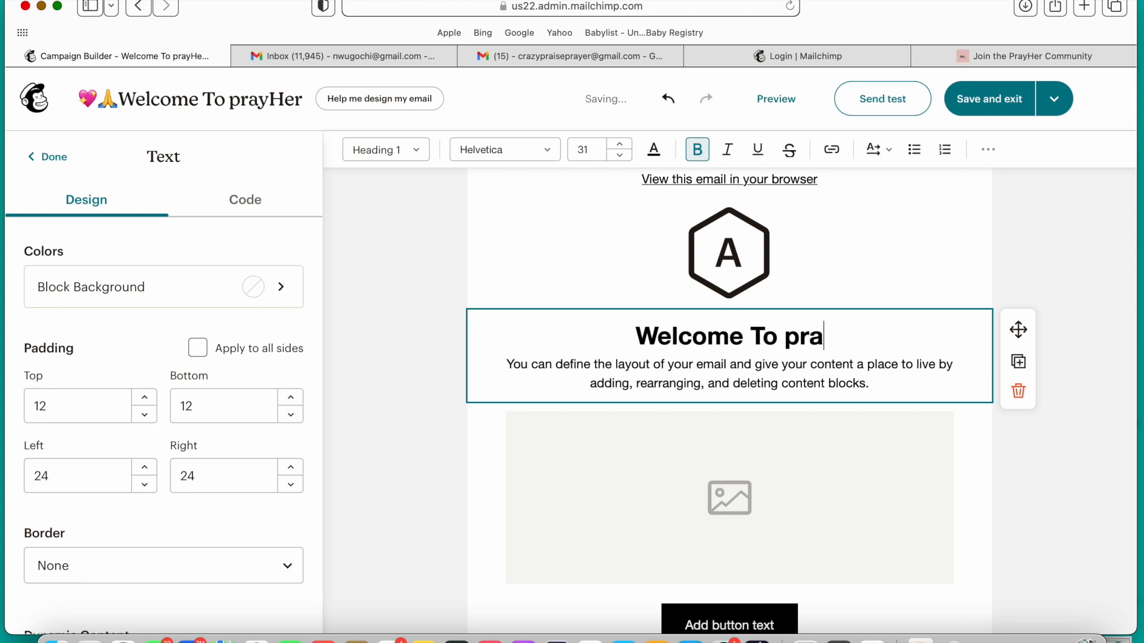
text(yHer)
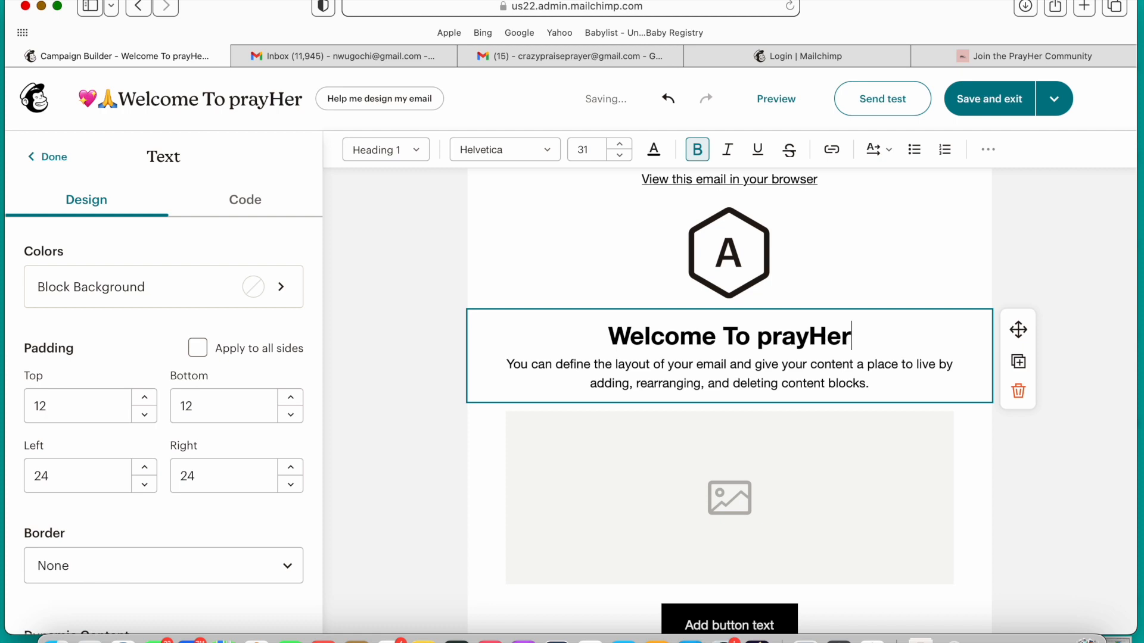
text(!)
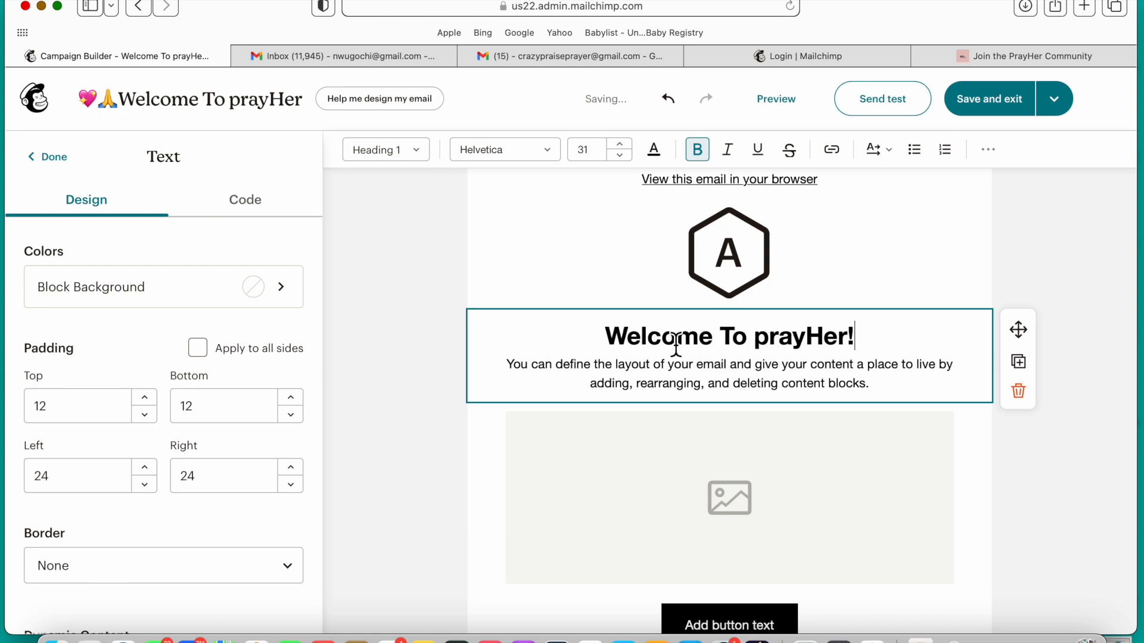
key(BackSpace)
text(P)
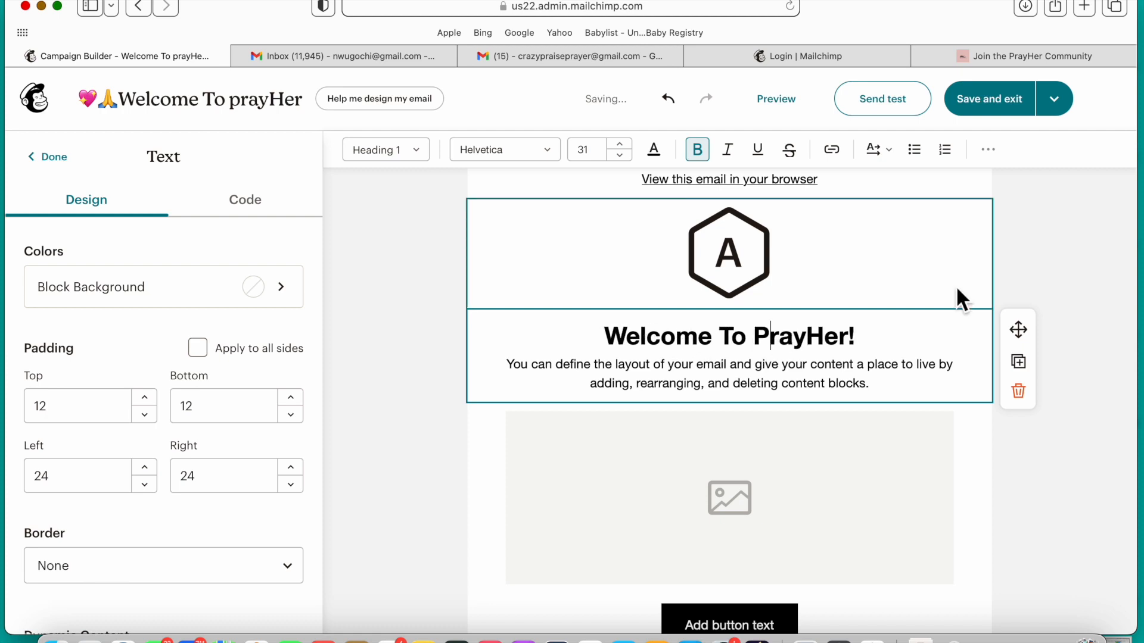
Step: Replace the placeholder paragraph under the heading with "We are so glad you are here! Here's What to Expect:"
triple_click(890, 394)
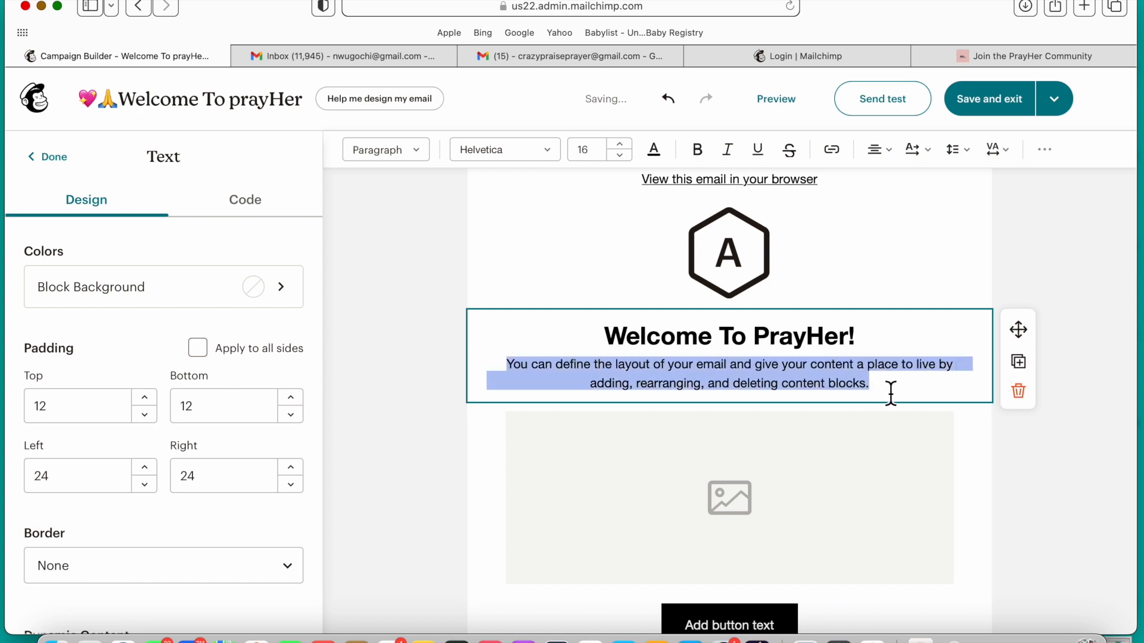
text(We)
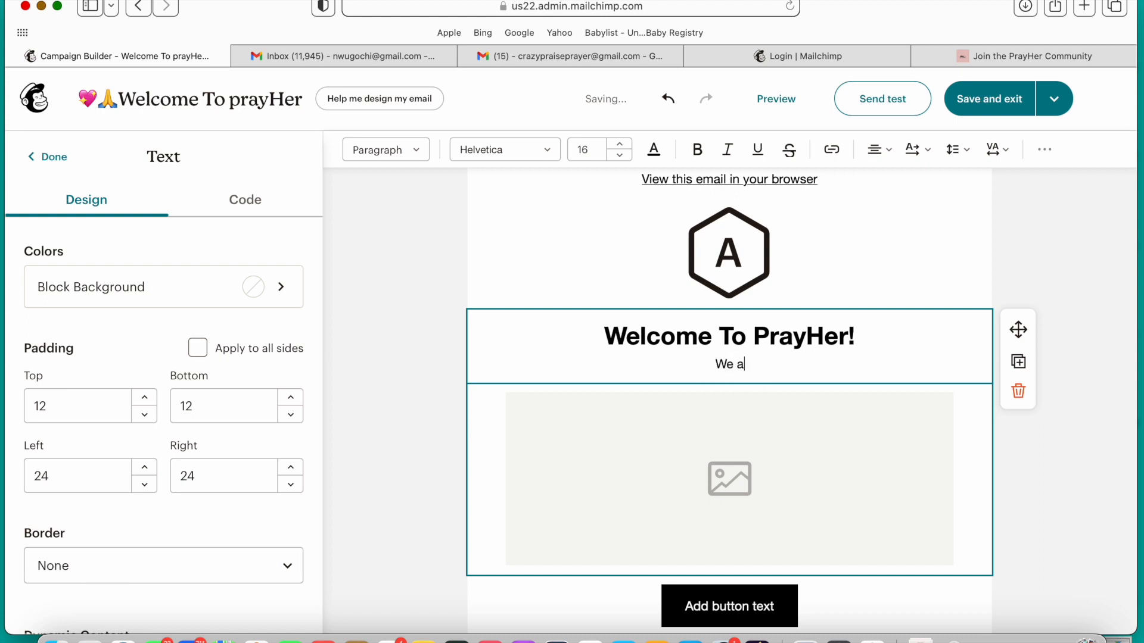
text(are so glad y)
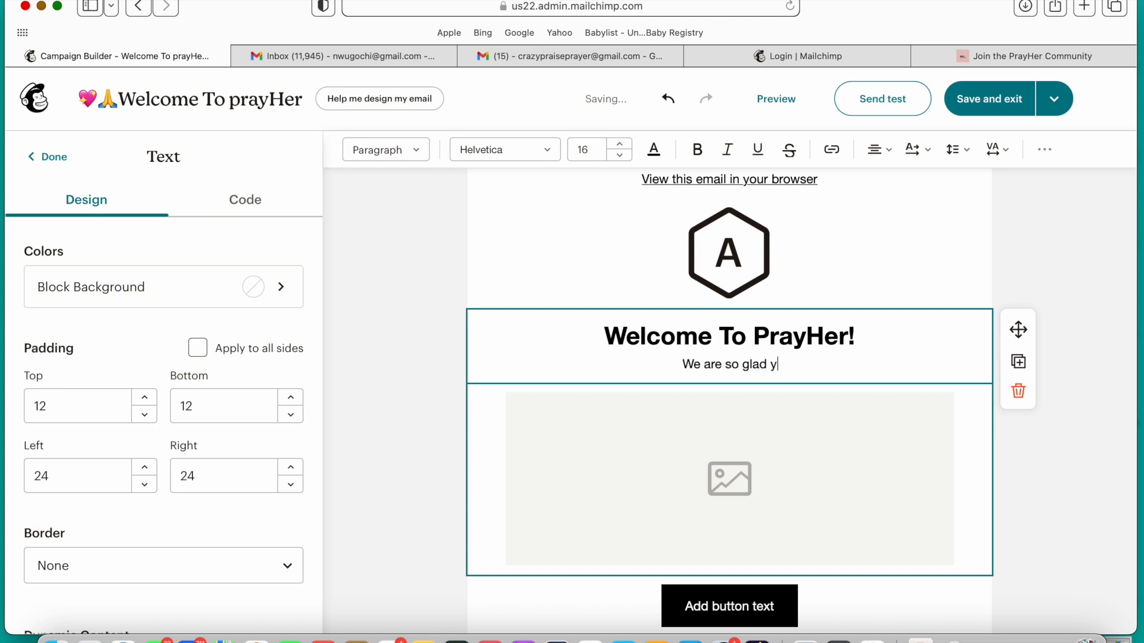
text(ou are h)
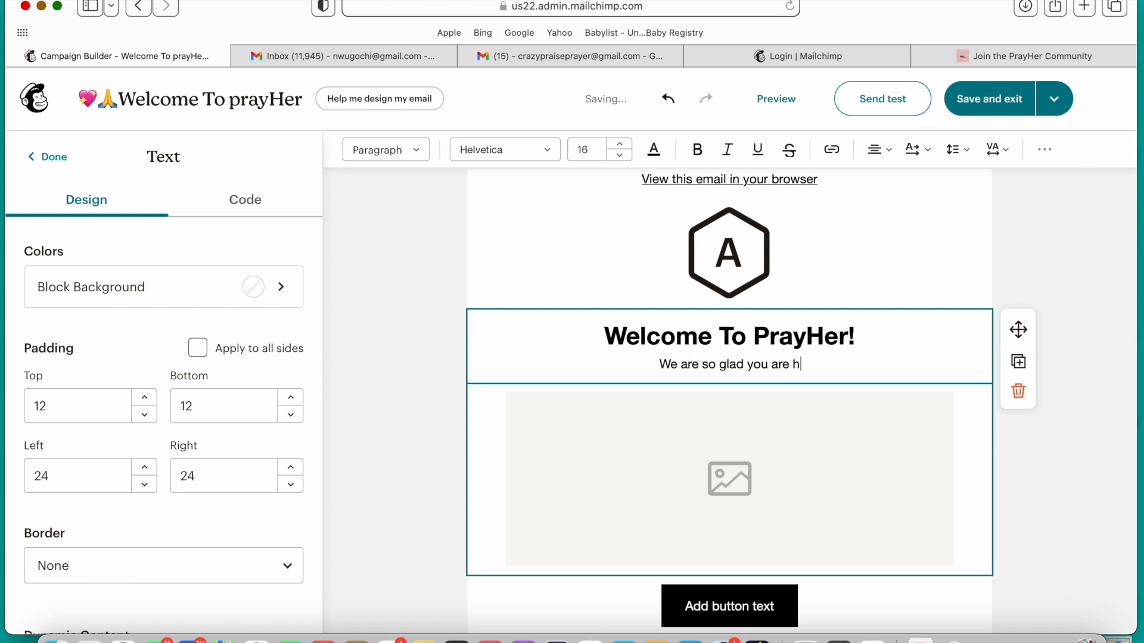
text(ere!)
text( Here )
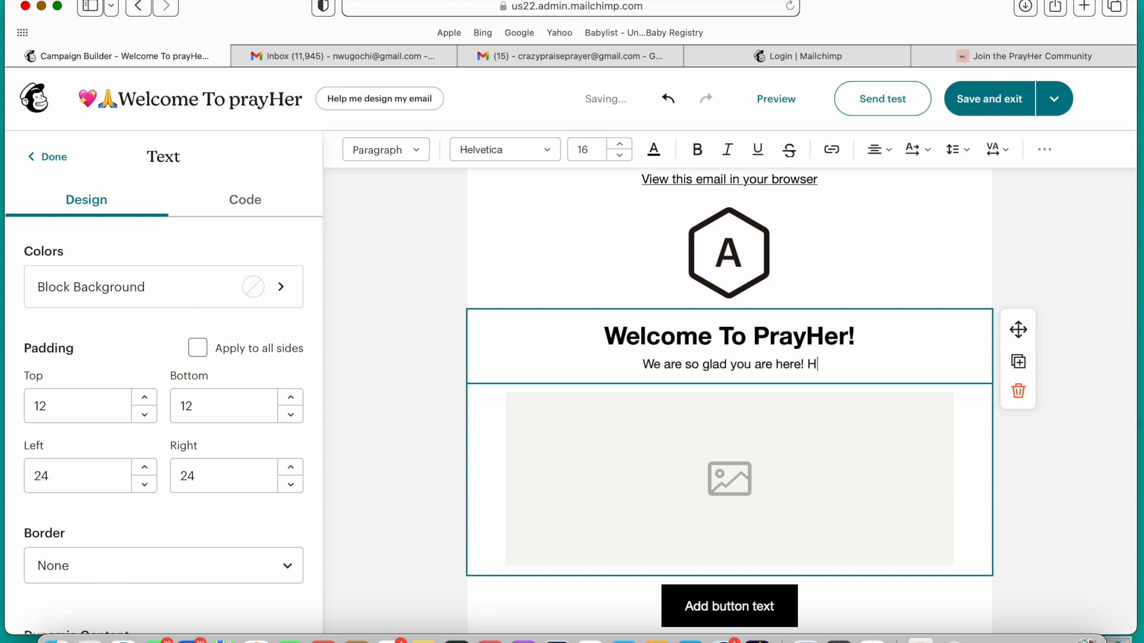
text('s)
text( What t)
text(o Ex)
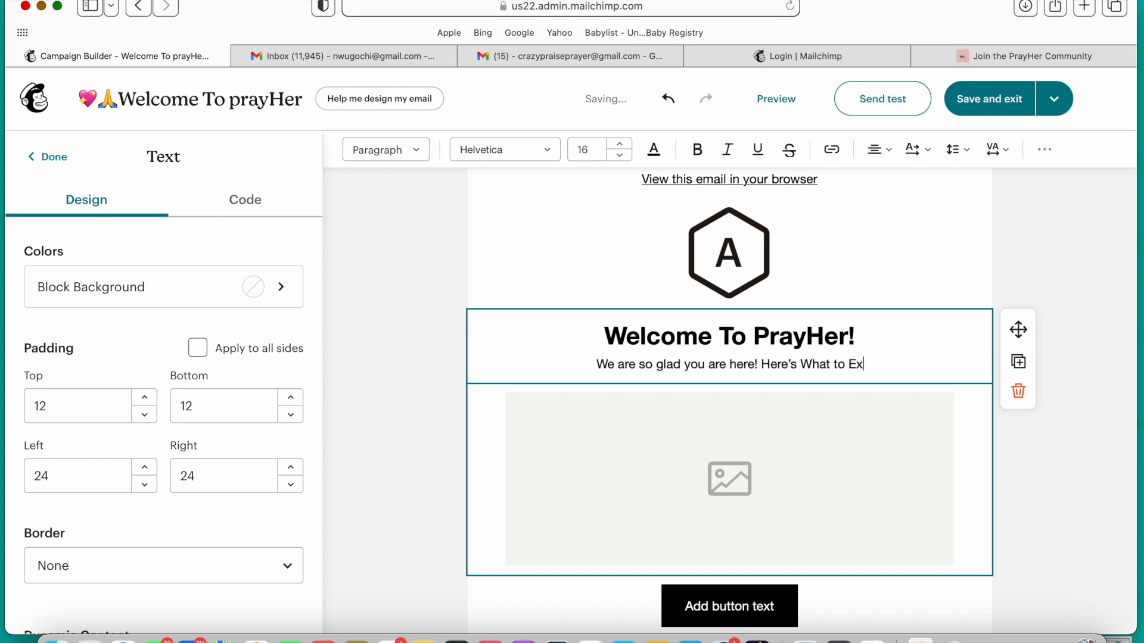
text(pect )
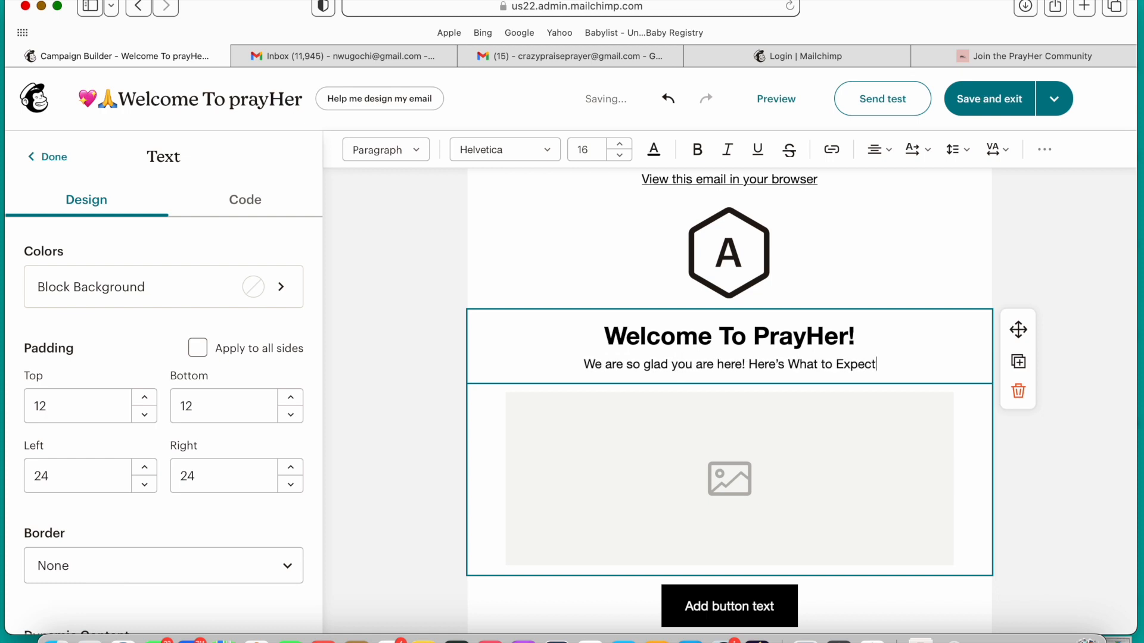
text(:)
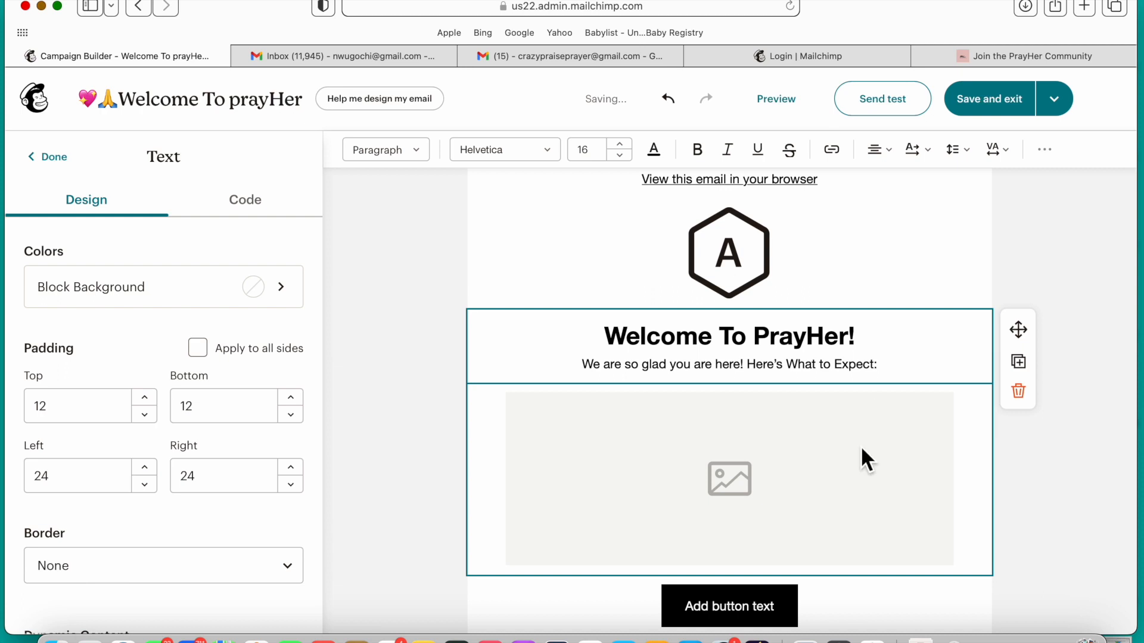
Step: Switch to Canva in a new browser tab and create a blank Email Newsletter design
scroll(862, 453, down, 3)
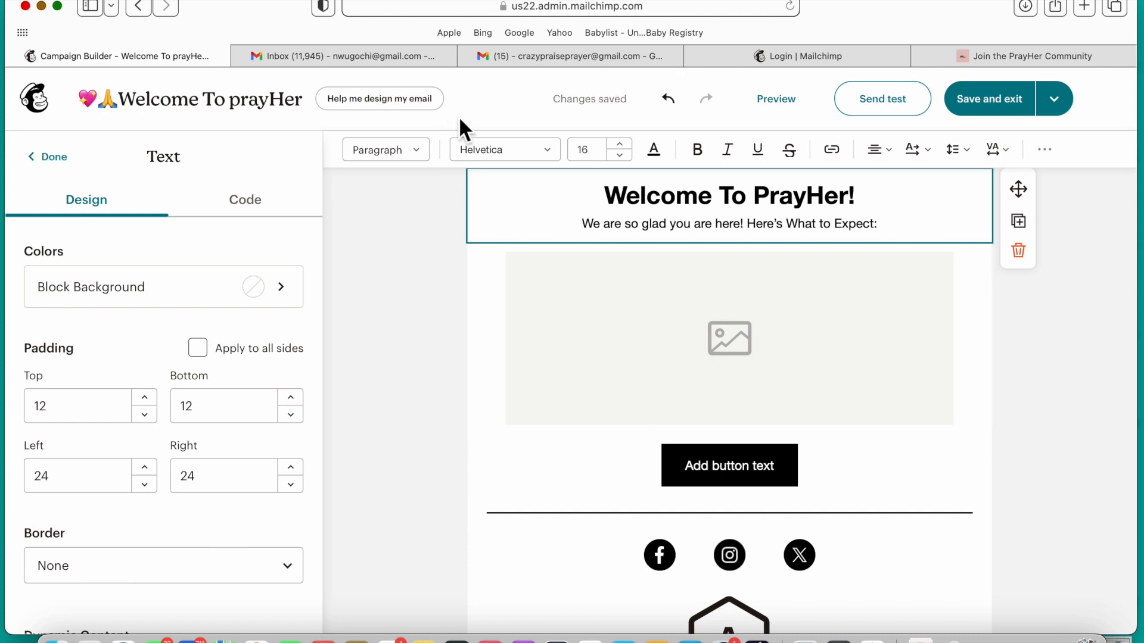
click(1092, 12)
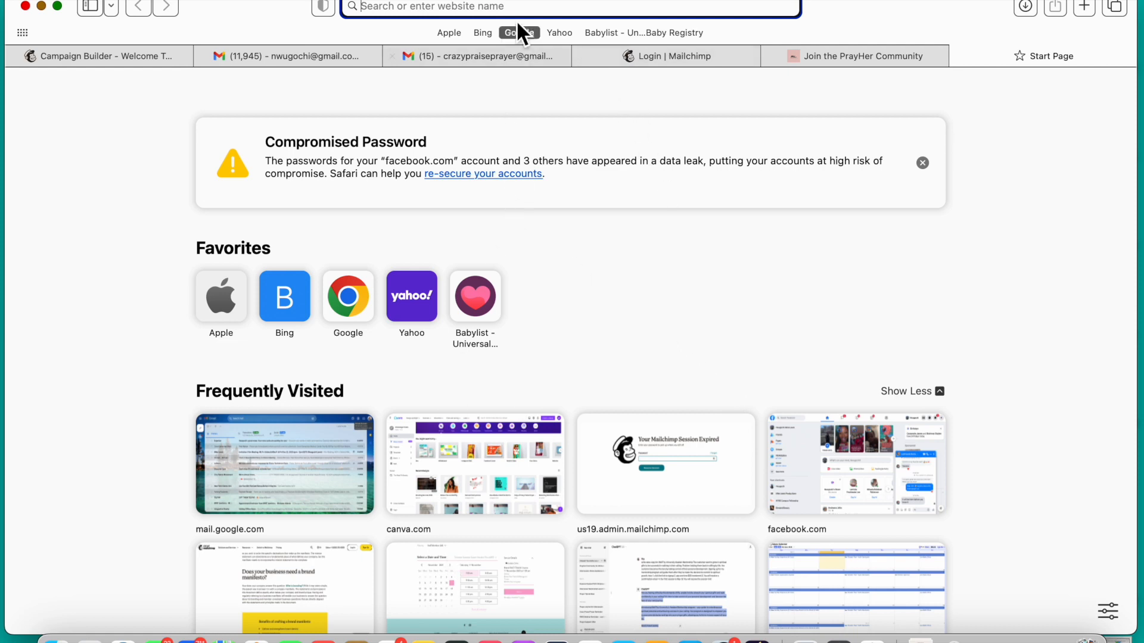
text(can)
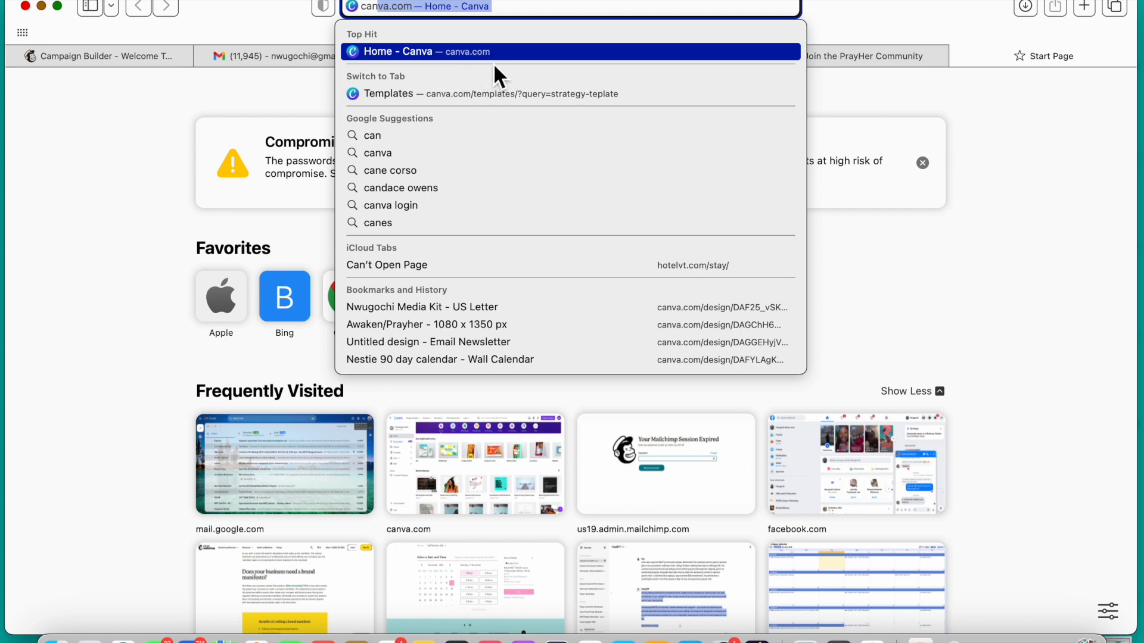
key(Return)
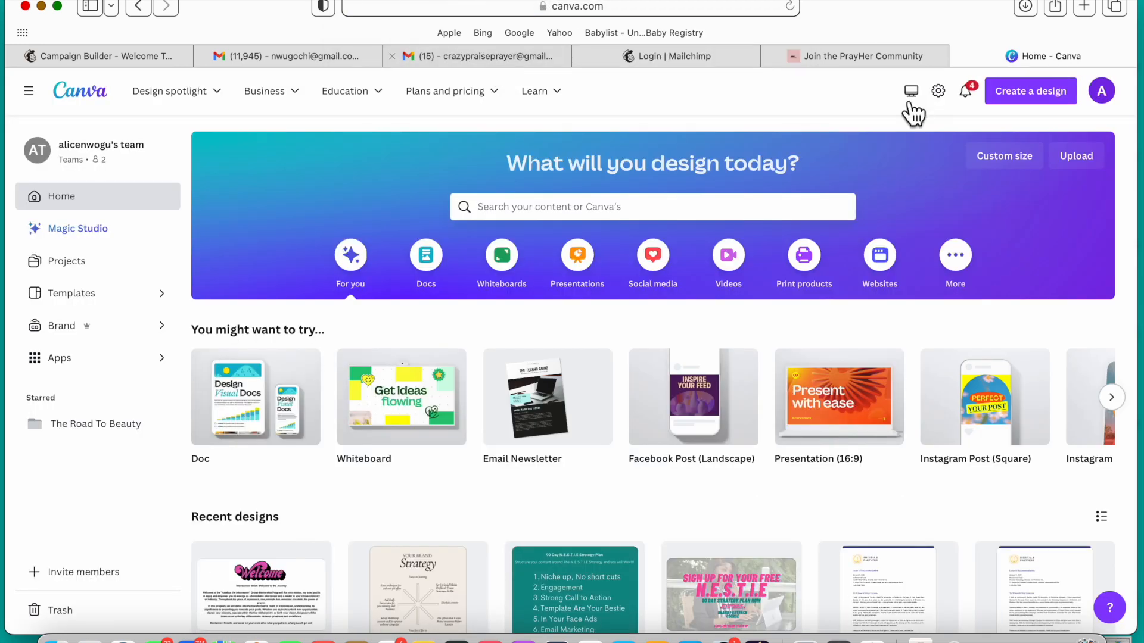
click(1045, 101)
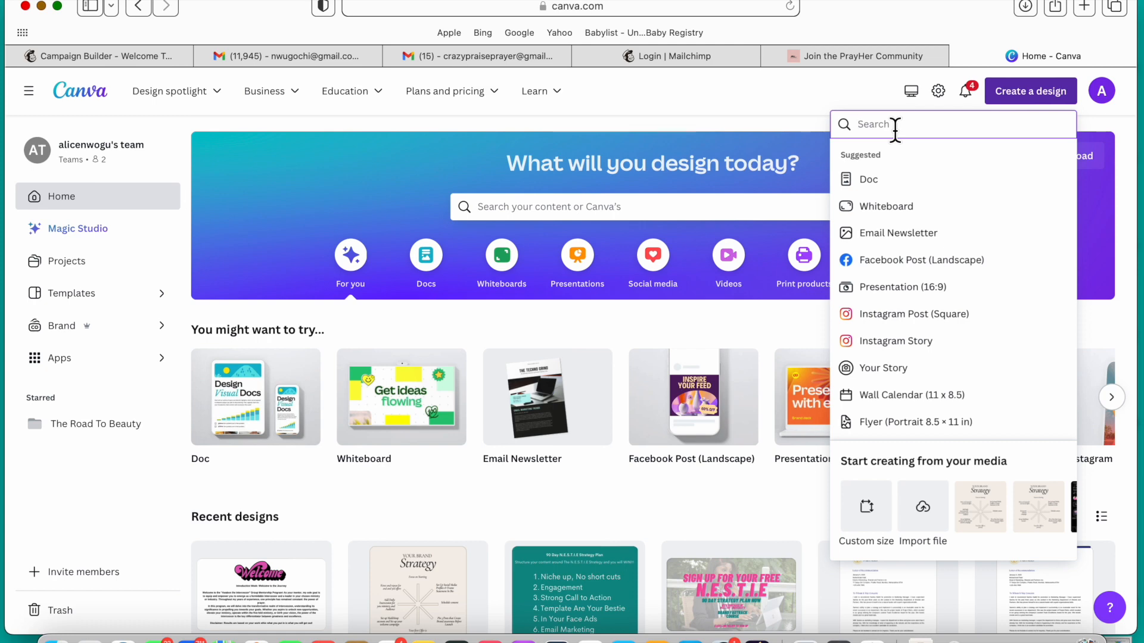
text(ema)
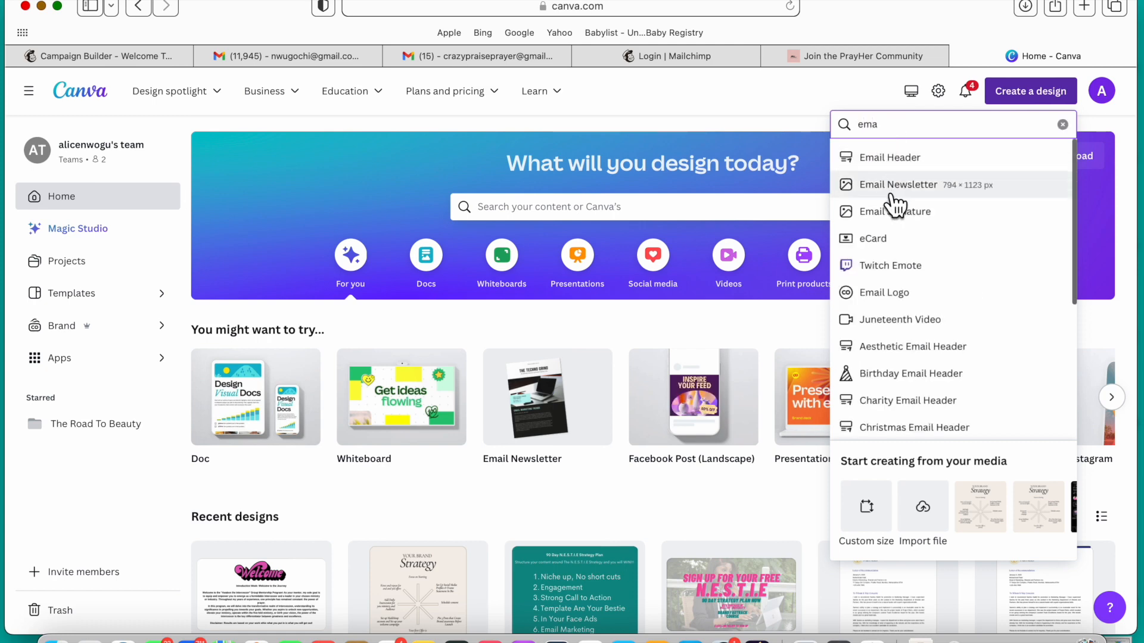
click(897, 189)
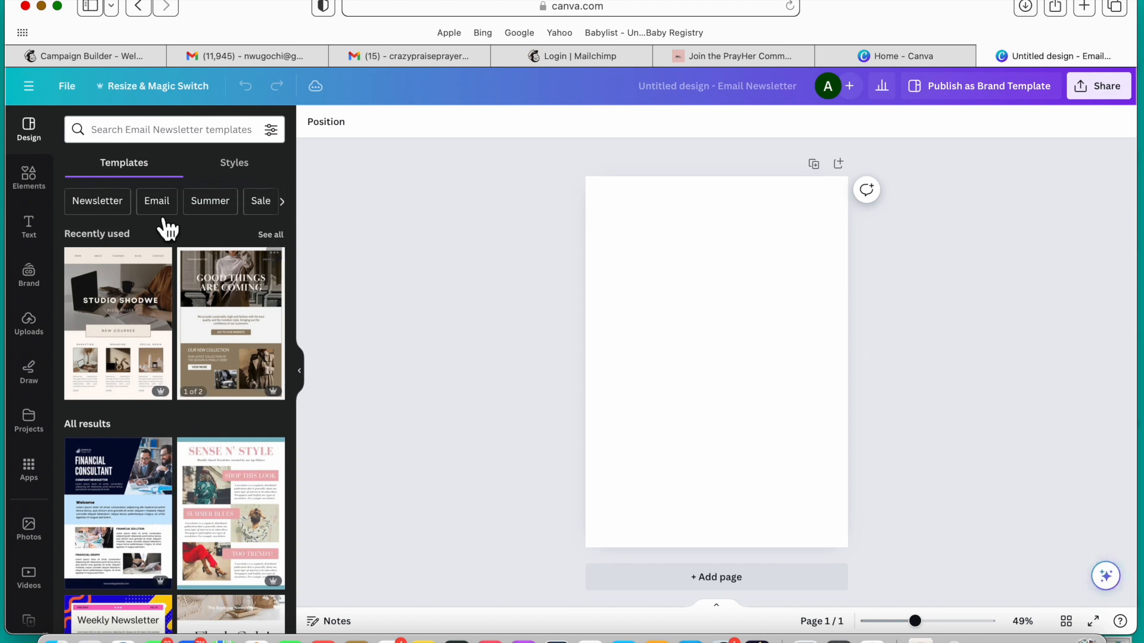
Step: Browse the Newsletter templates and apply the Pink & Black Welcome Email Newsletter template to the blank page
scroll(155, 525, down, 3)
scroll(155, 525, up, 5)
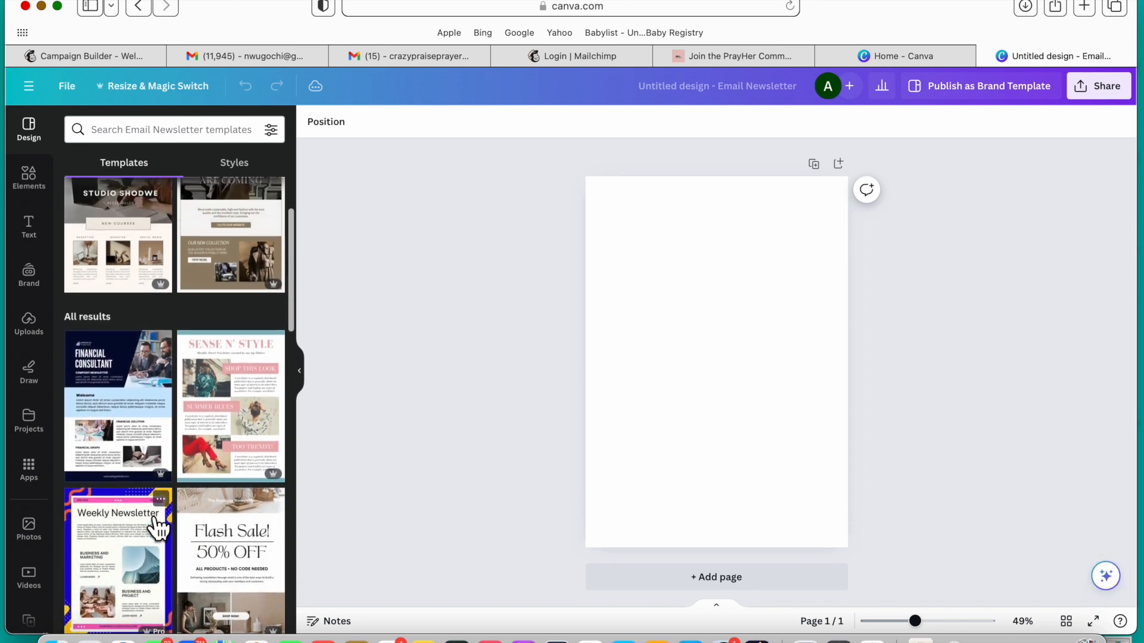
click(106, 206)
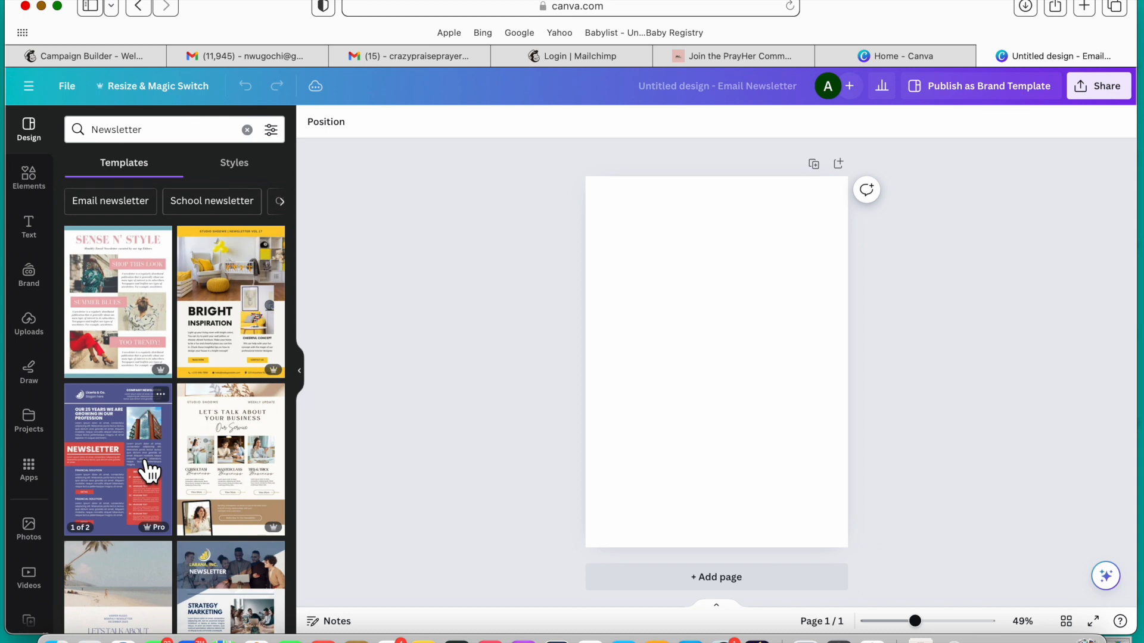
scroll(145, 470, down, 1)
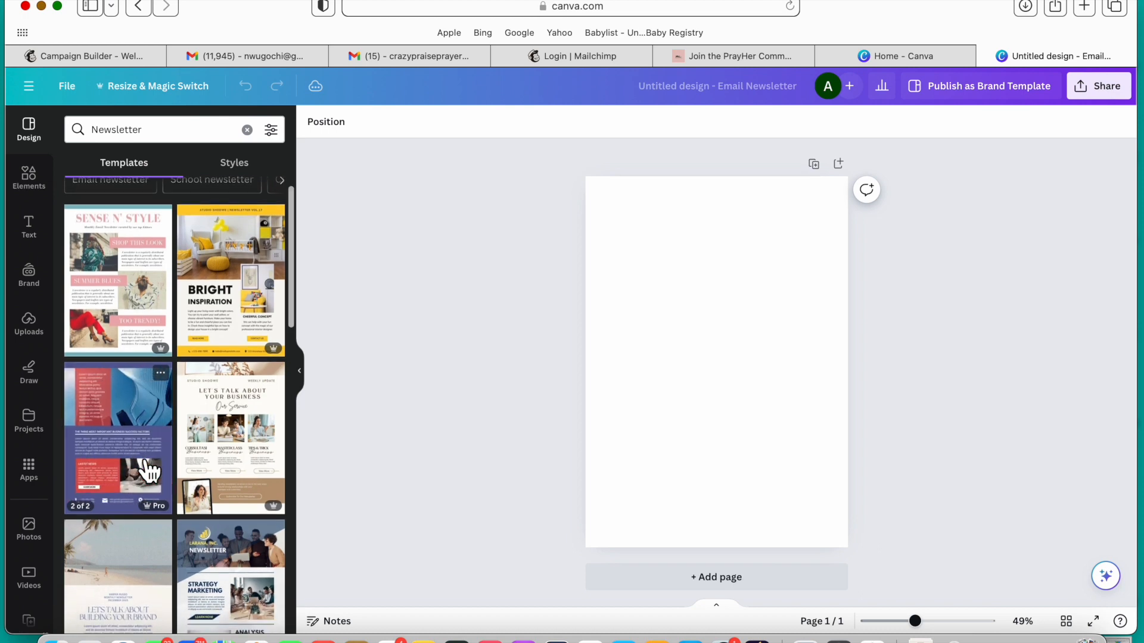
scroll(149, 472, down, 5)
scroll(147, 468, down, 6)
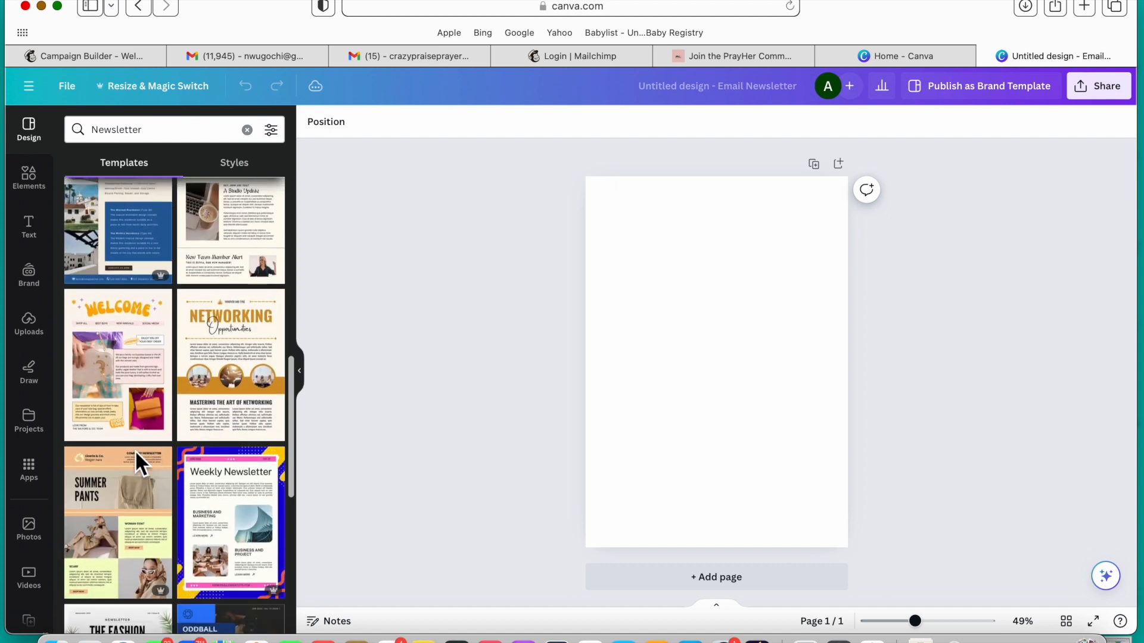
scroll(135, 450, down, 5)
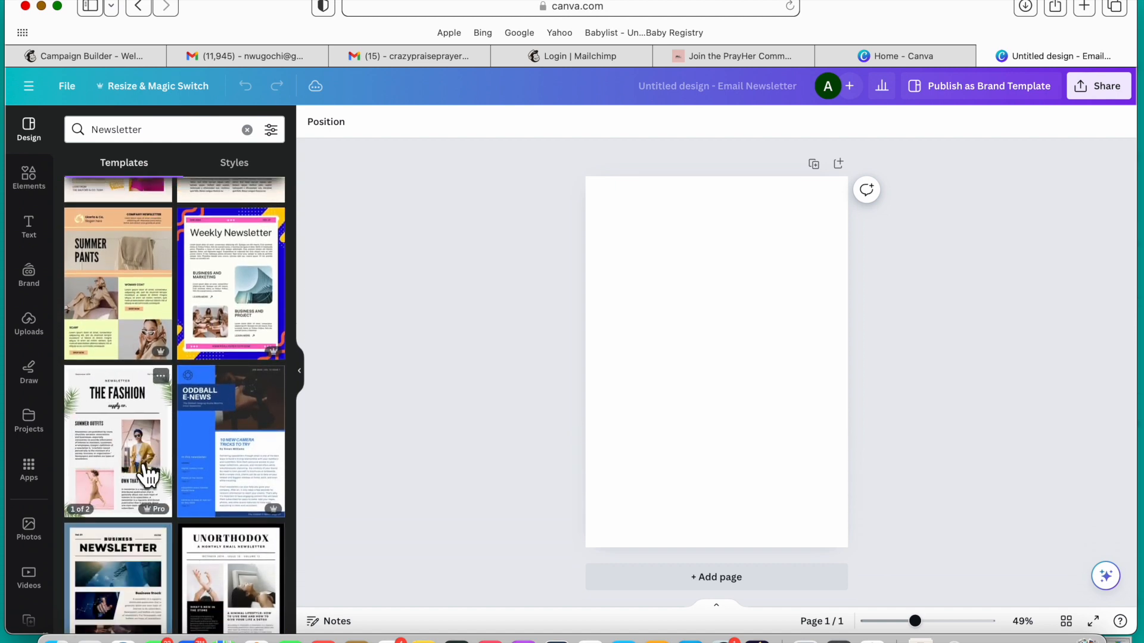
scroll(132, 471, down, 7)
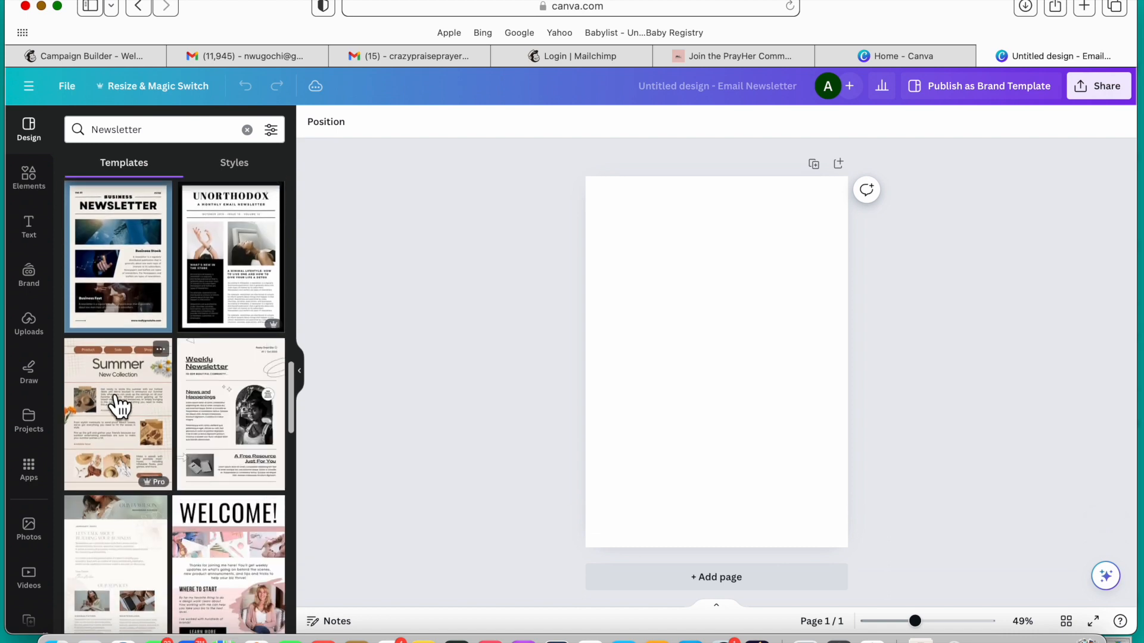
scroll(220, 518, down, 2)
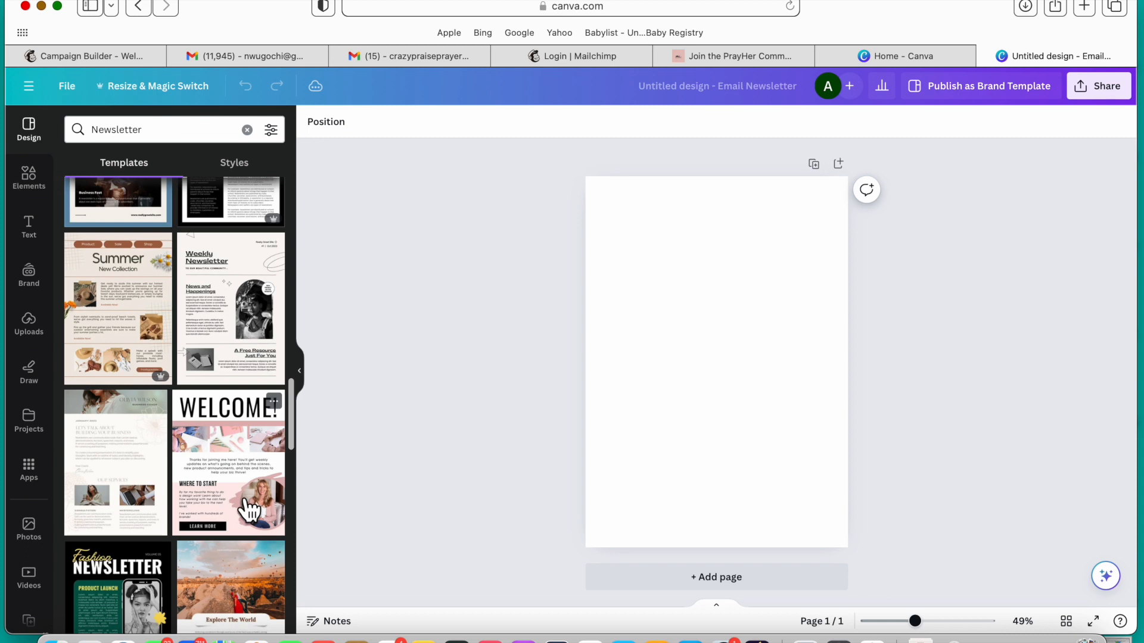
drag(236, 470, 735, 301)
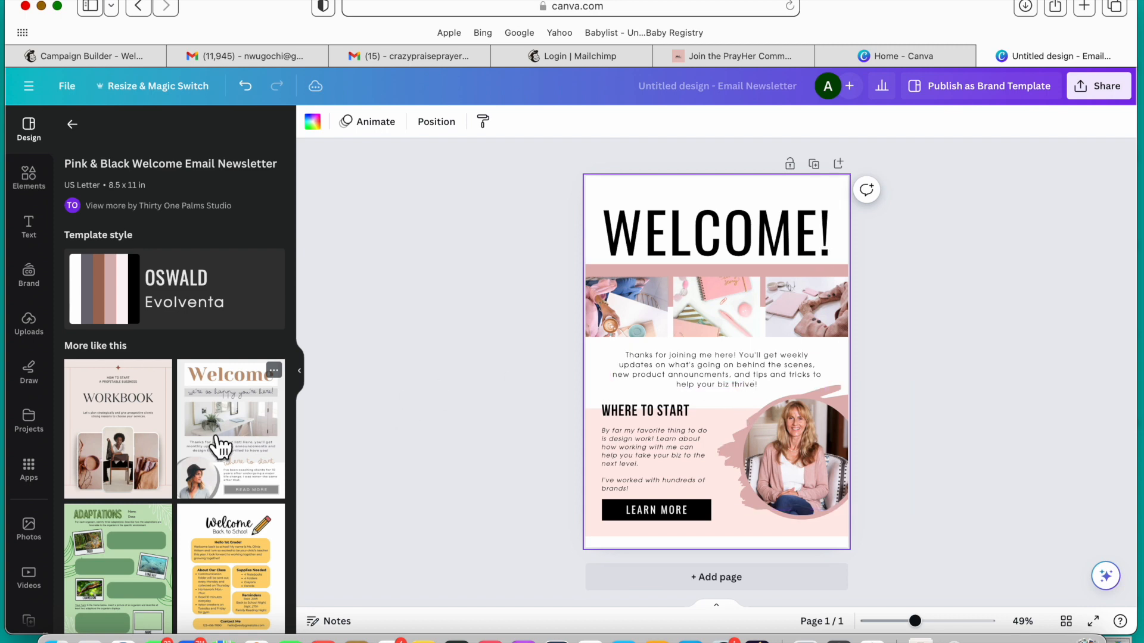
Step: Look through the templates similar to the Pink & Black Welcome Email Newsletter
scroll(195, 508, down, 5)
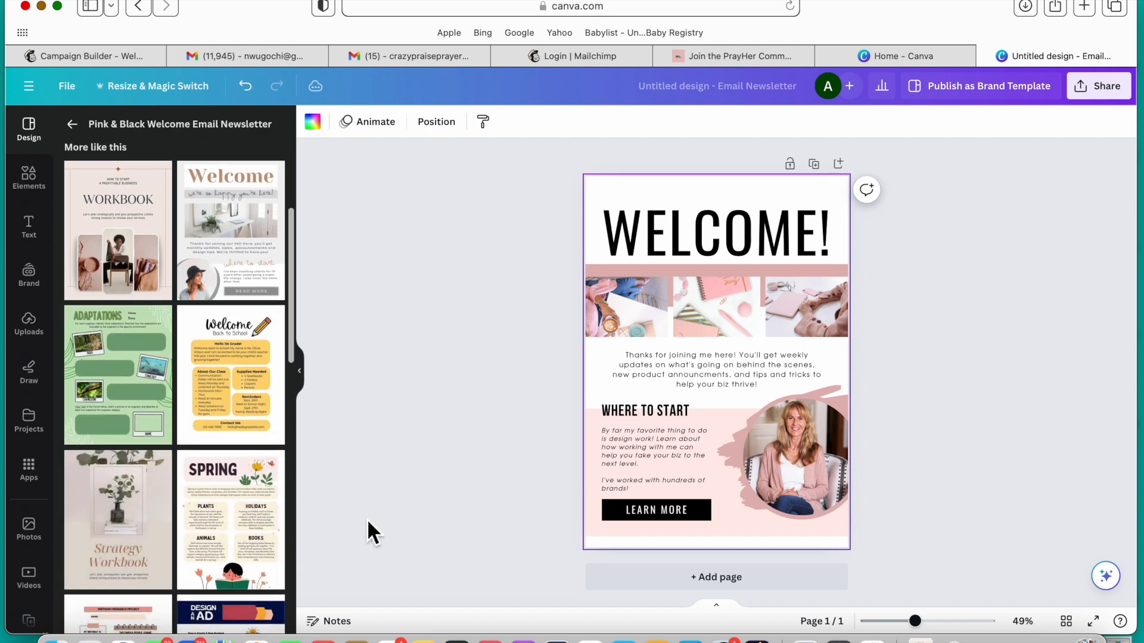
scroll(240, 565, down, 2)
scroll(240, 565, down, 3)
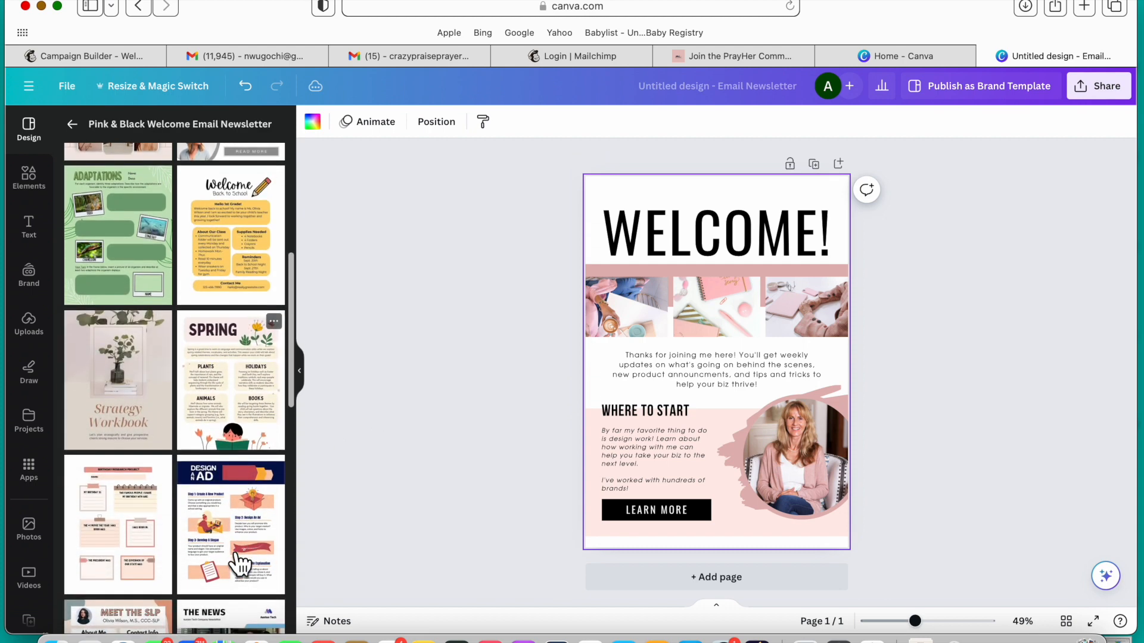
scroll(227, 566, down, 1)
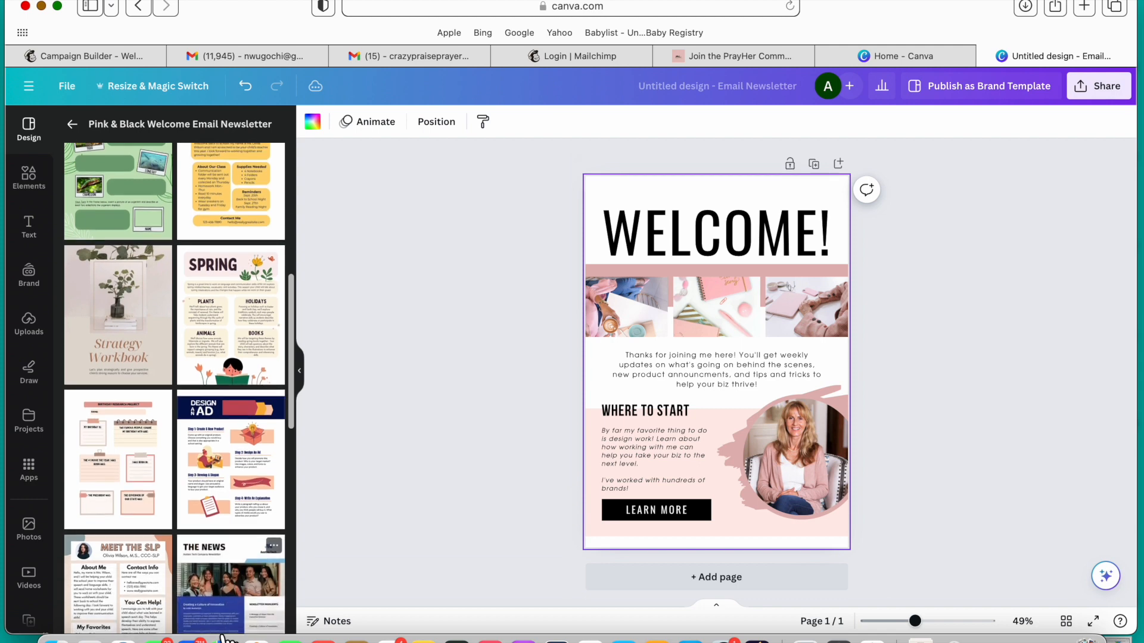
scroll(225, 631, up, 10)
scroll(225, 631, up, 1)
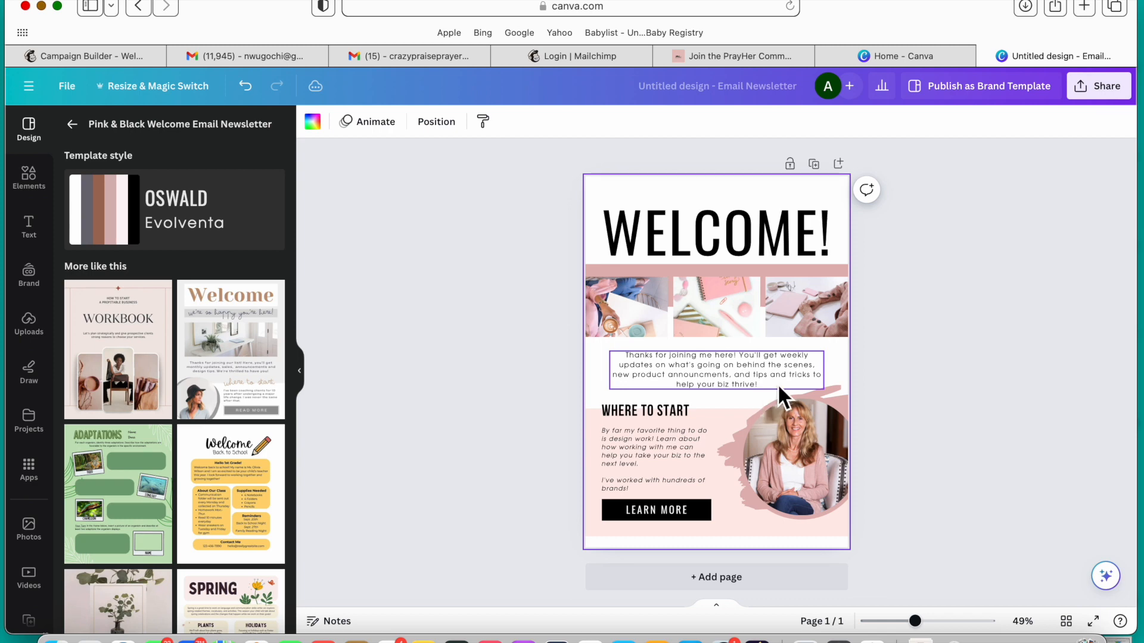
Step: Copy the text from "We send out weekly encouragement" through "PrayHer Warrior of the MONTH!" on the PrayHer Community sign-up page
click(733, 56)
scroll(510, 409, down, 3)
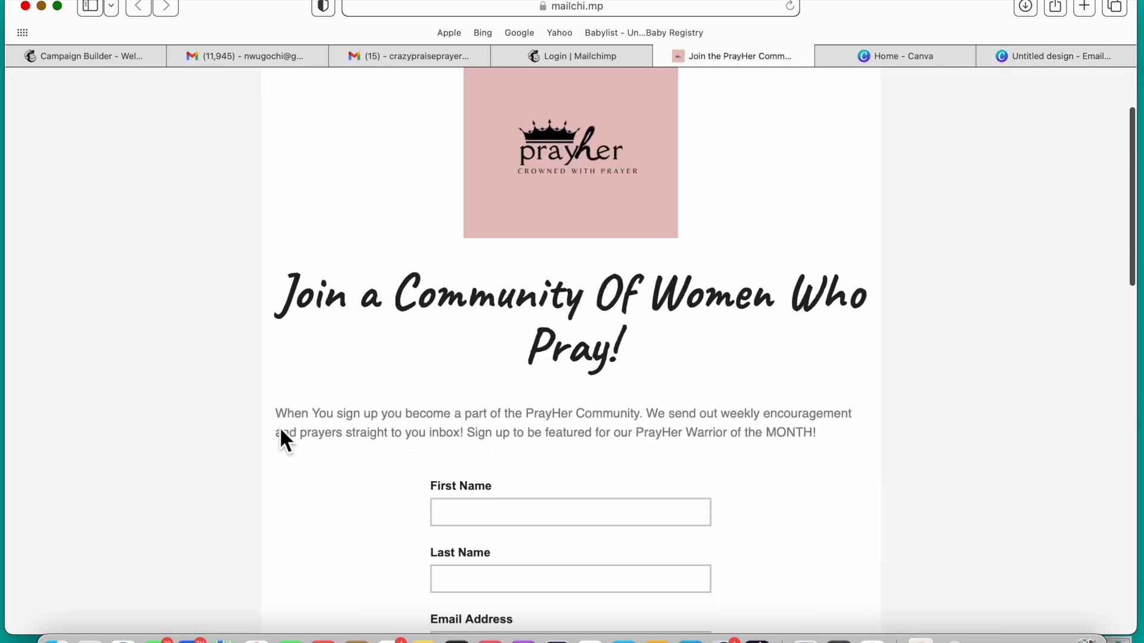
drag(278, 417, 774, 412)
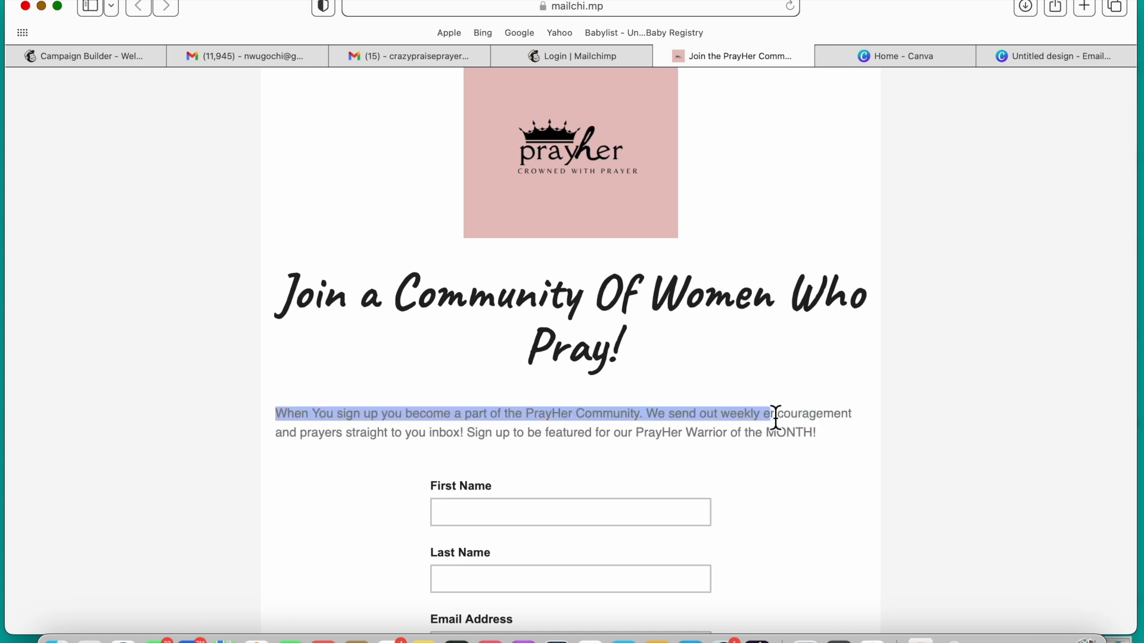
click(670, 425)
drag(649, 414, 831, 457)
key(super+c)
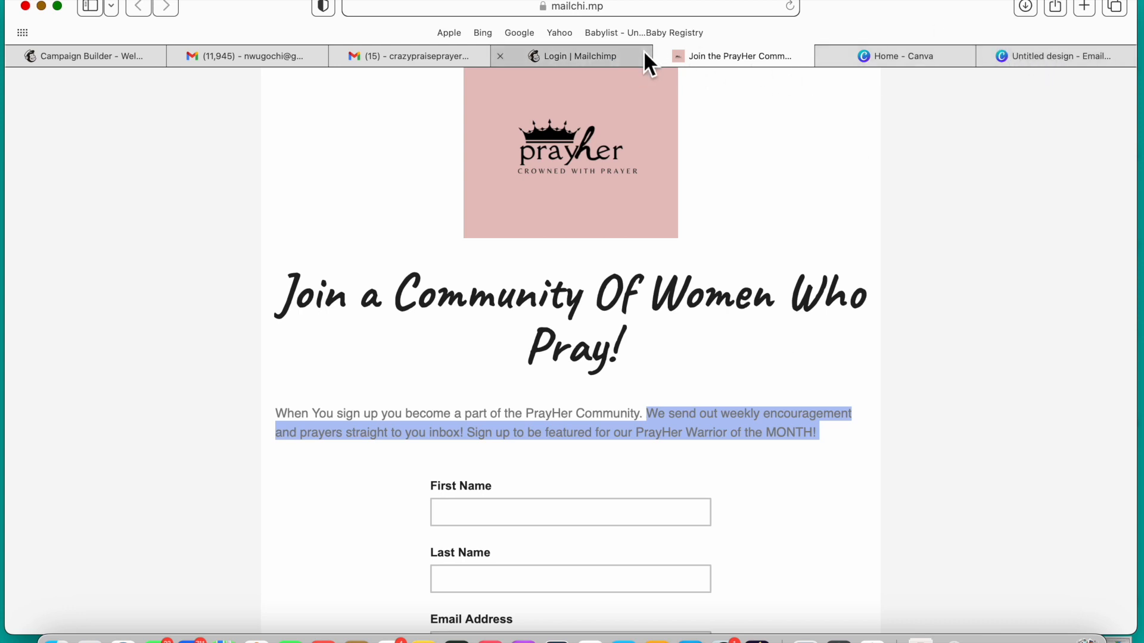
Step: Return to the Canva newsletter design and replace the paragraph below the three photos with the copied PrayHer text
click(1066, 55)
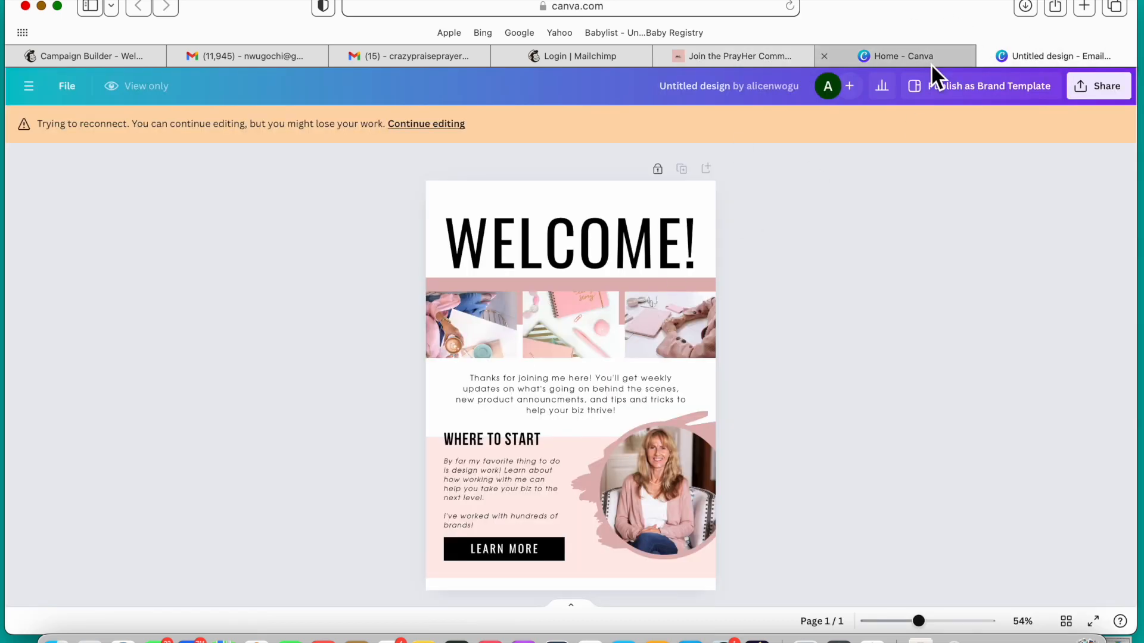
click(689, 388)
click(690, 389)
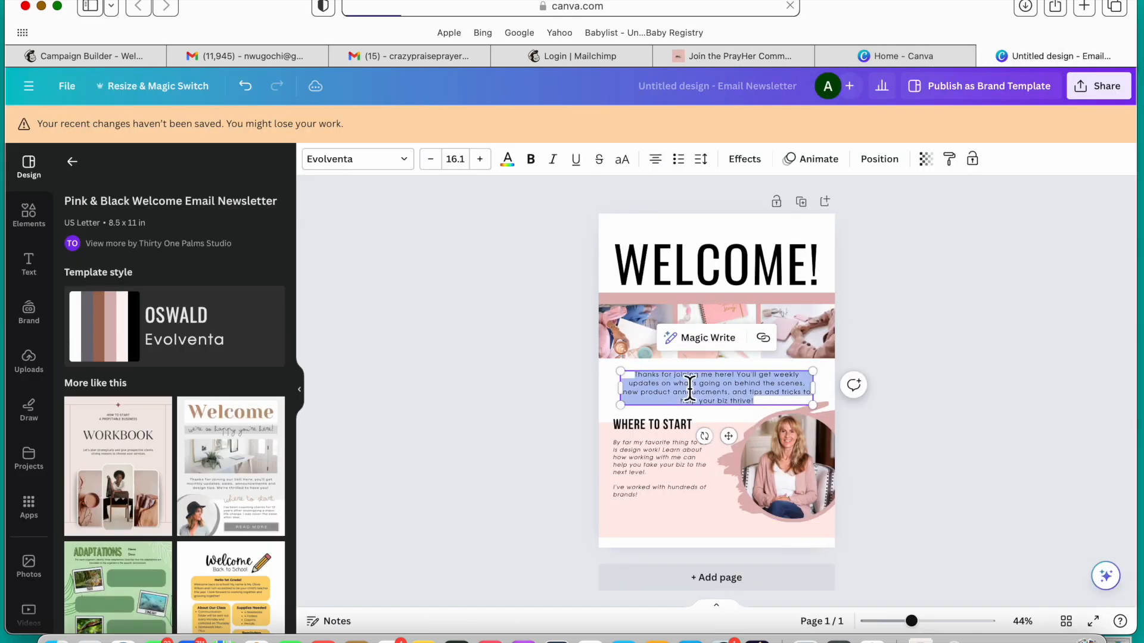
key(super+v)
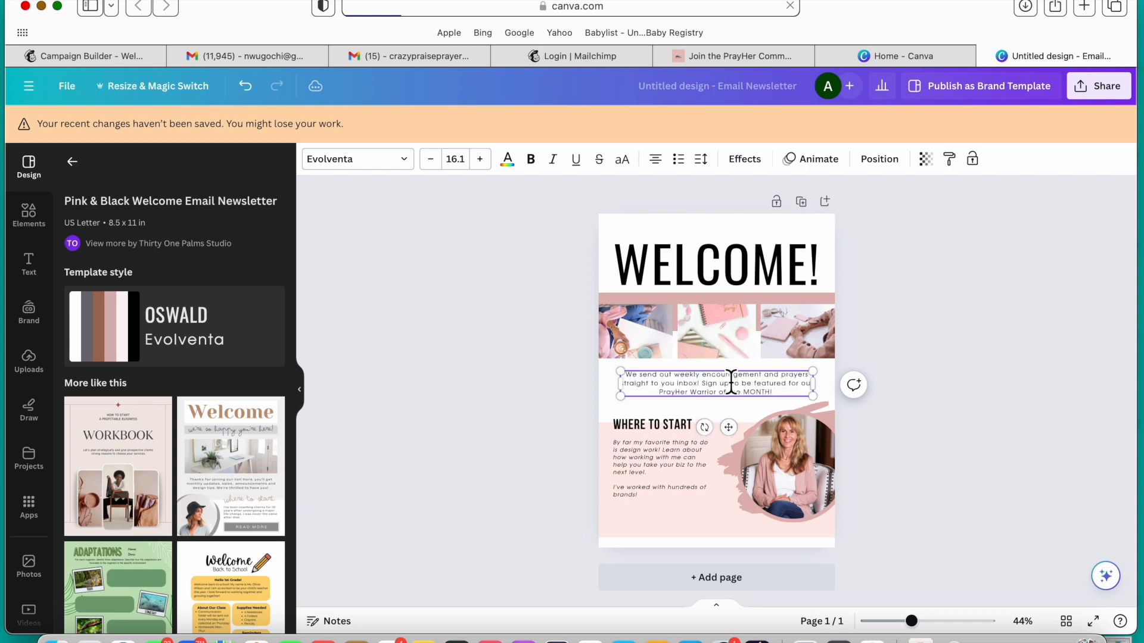
scroll(952, 401, up, 5)
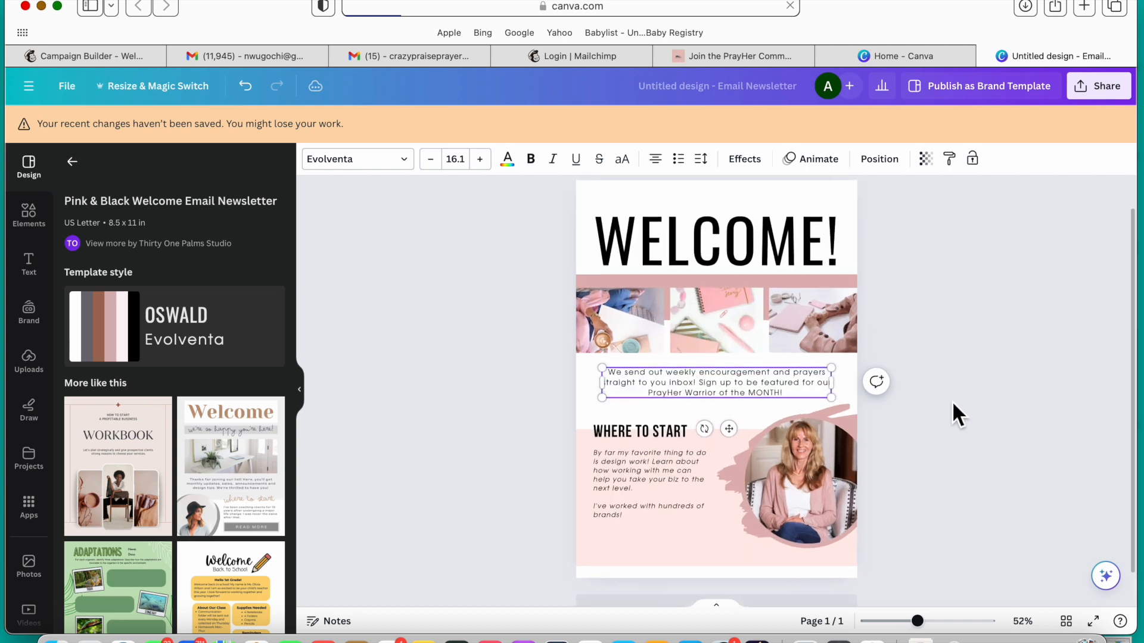
scroll(953, 405, up, 3)
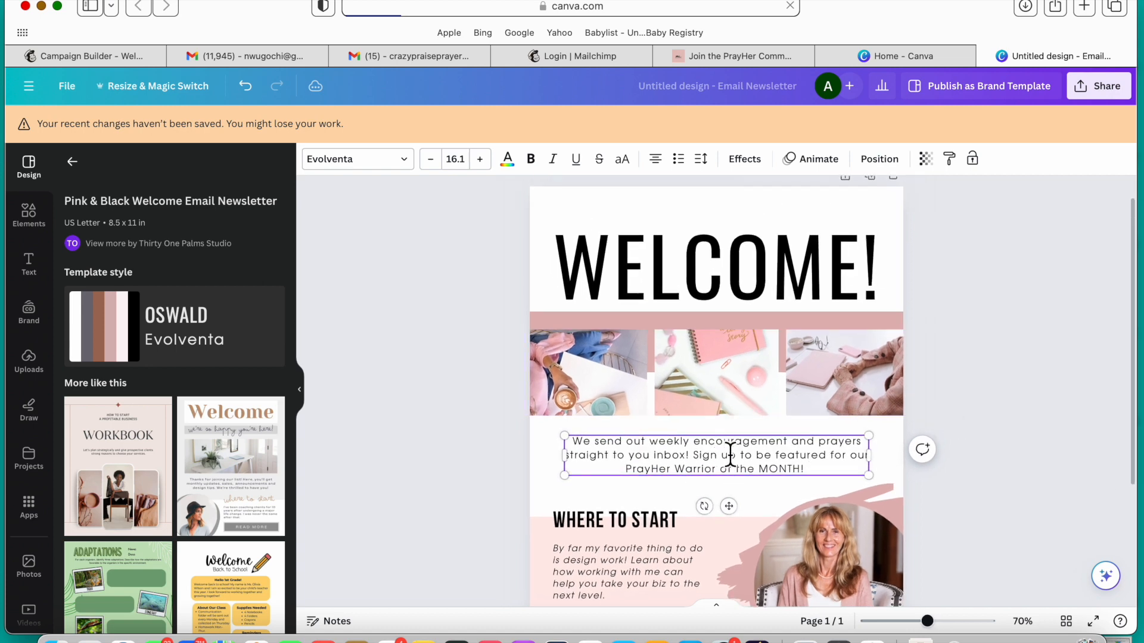
drag(818, 472, 597, 445)
click(1053, 361)
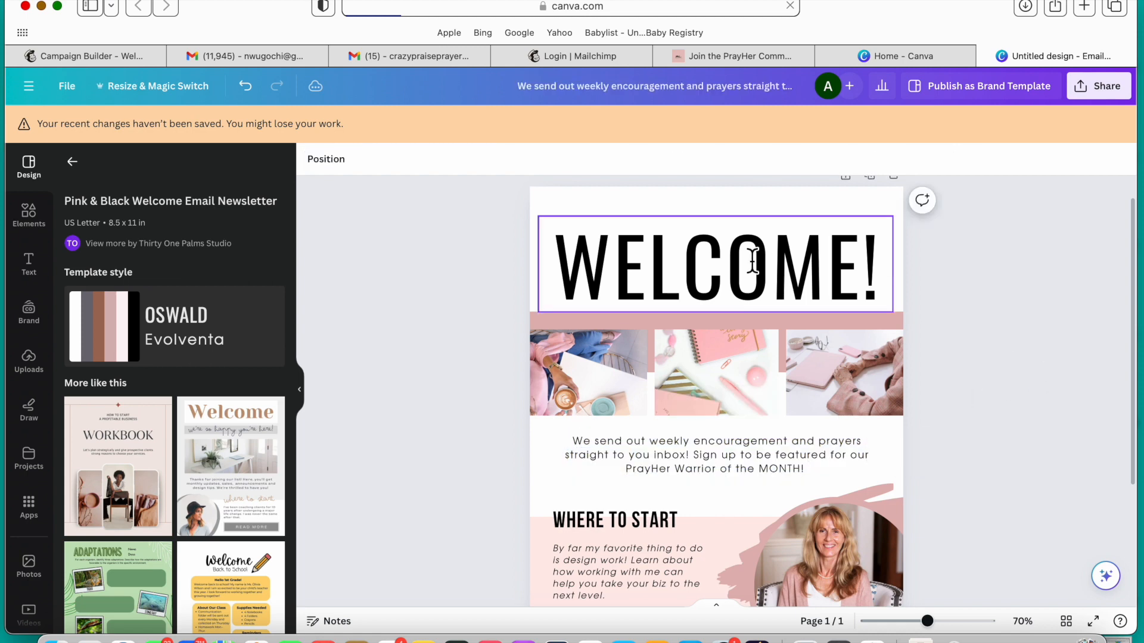
Step: Split the paragraph before "Sign up to be featured", leaving a blank line between the two sentences
scroll(793, 441, down, 2)
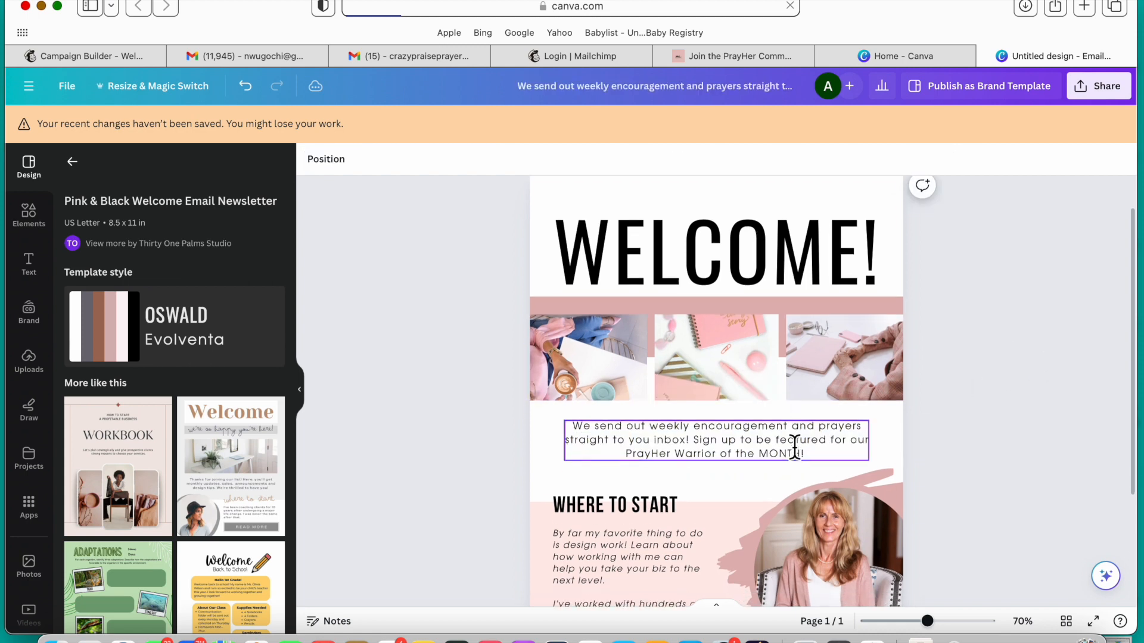
click(697, 426)
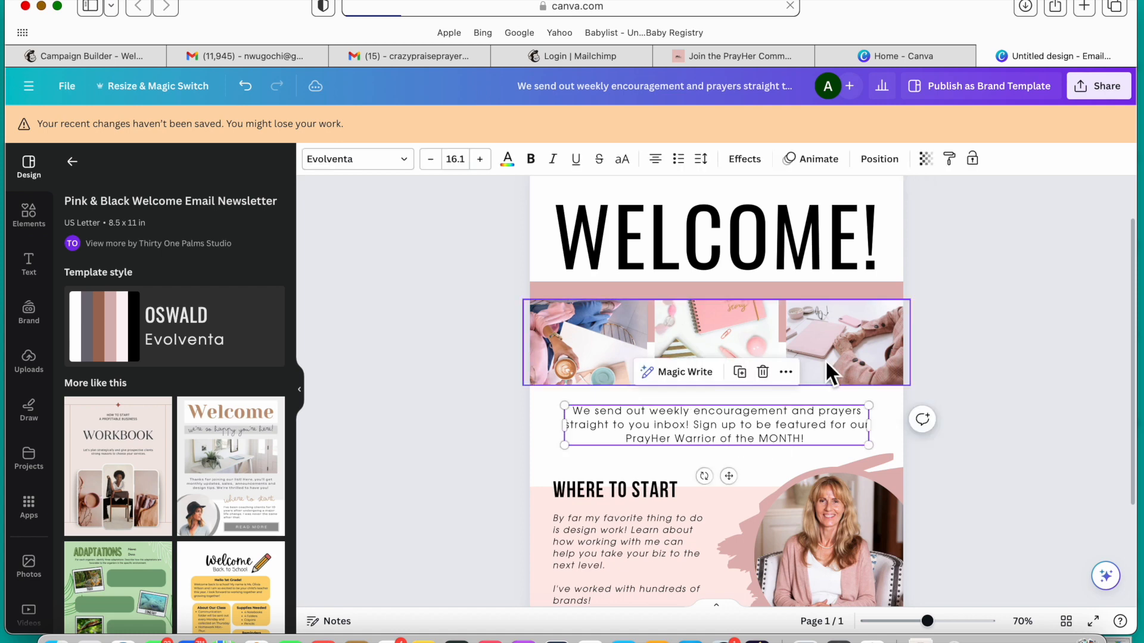
key(Return)
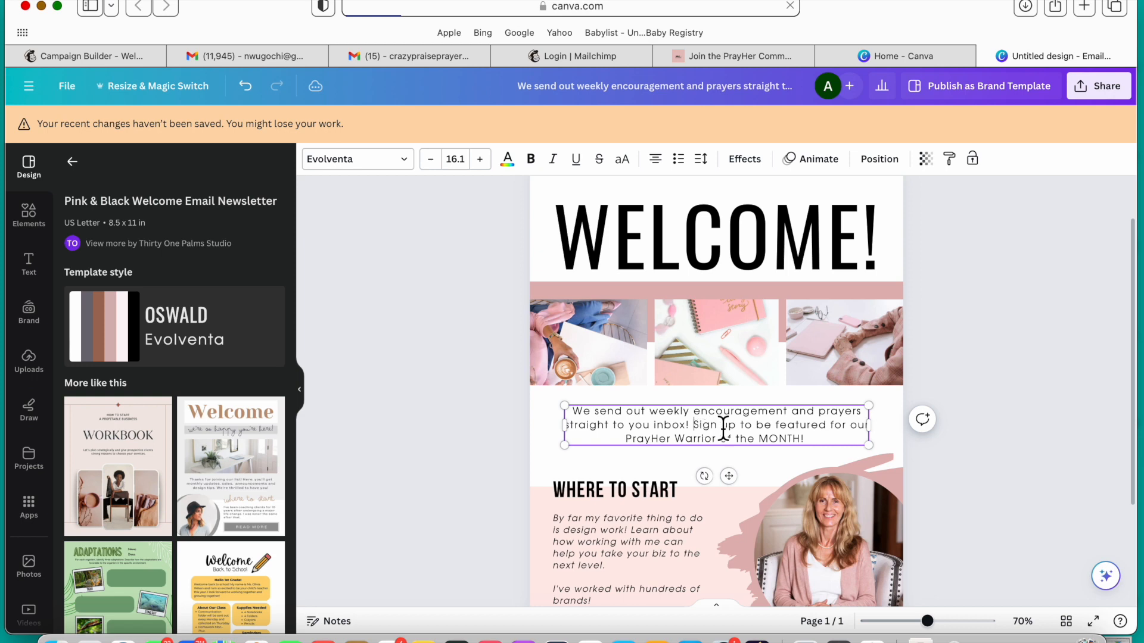
key(Return)
key(Return)
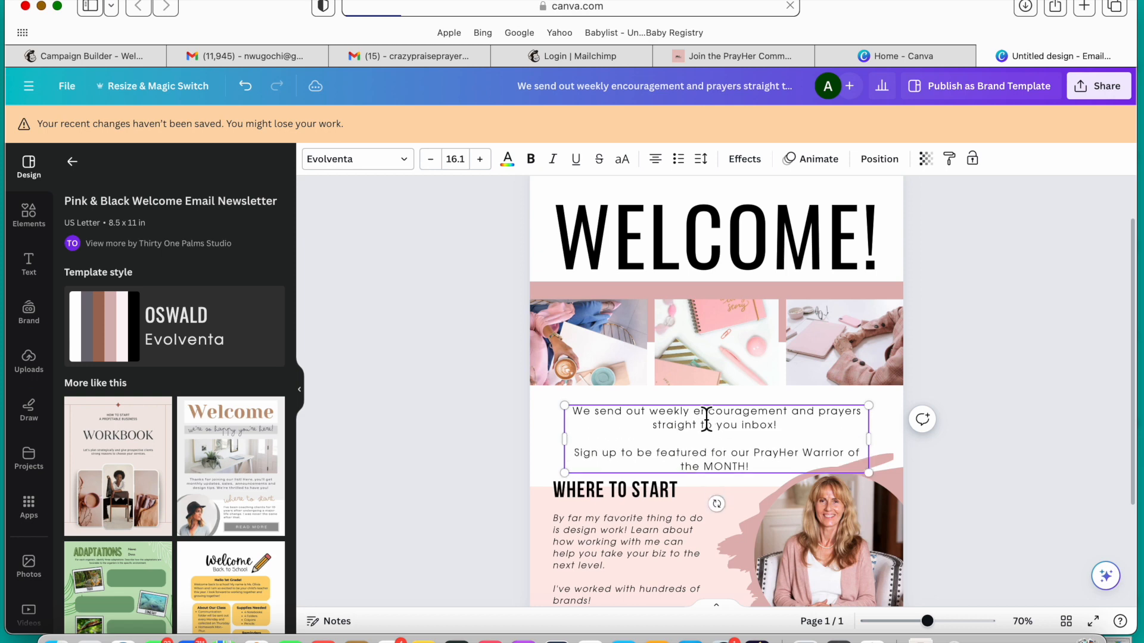
Step: Replace "We send out" at the start of the first sentence with a hyphen
drag(651, 417, 578, 411)
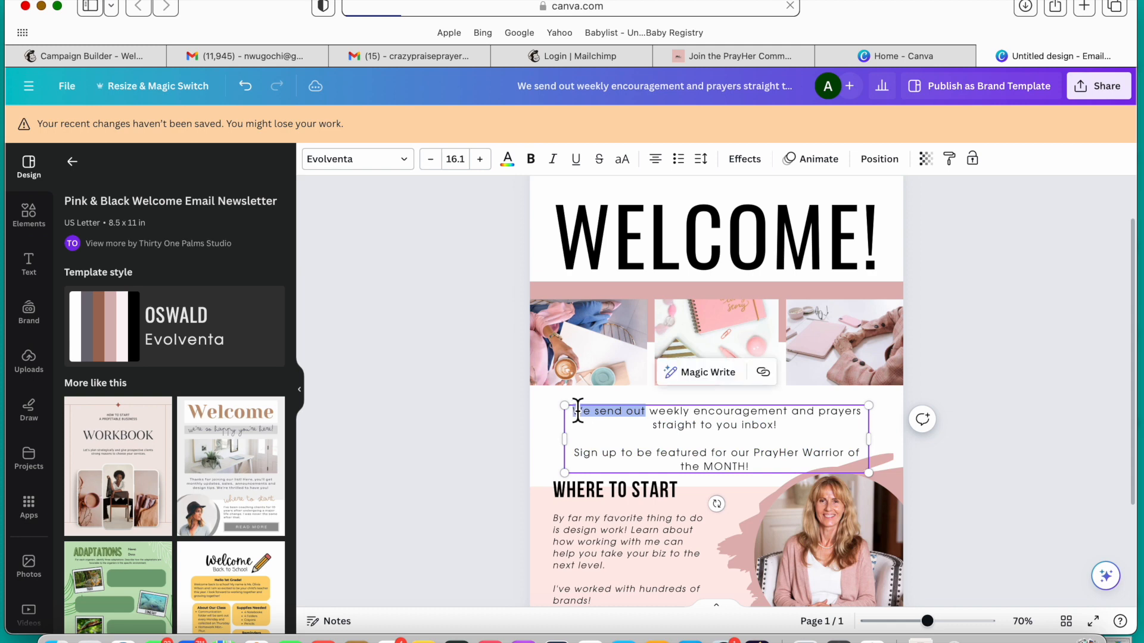
key(BackSpace)
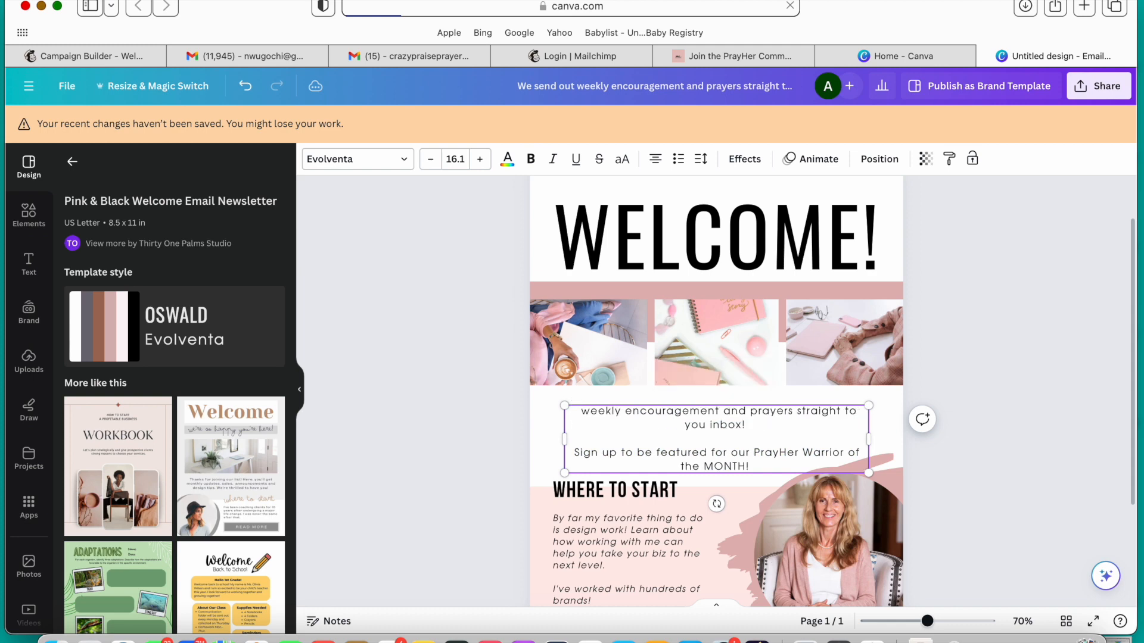
text(-)
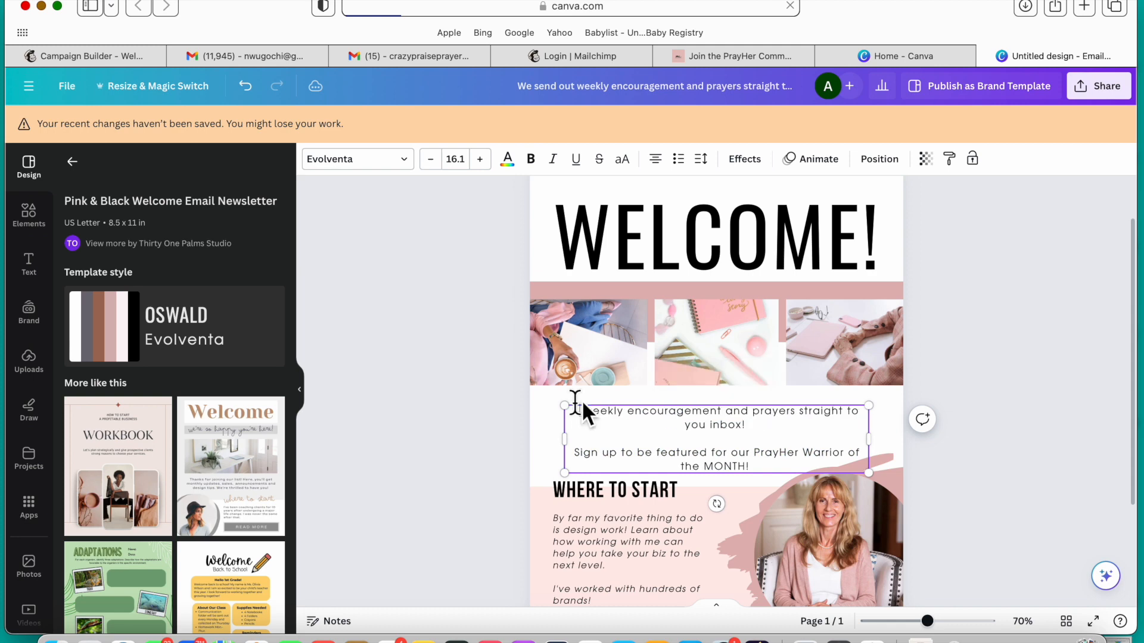
Step: Turn the first sentence below the photos into a bullet point, removing its hyphen and capitalizing "Weekly"
click(679, 161)
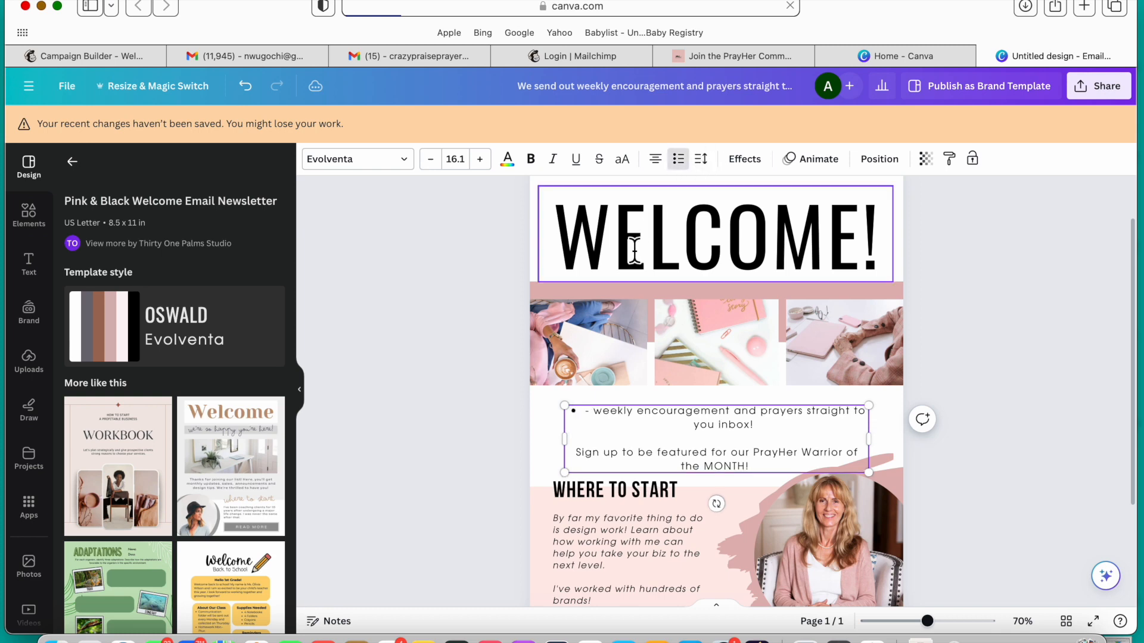
key(BackSpace)
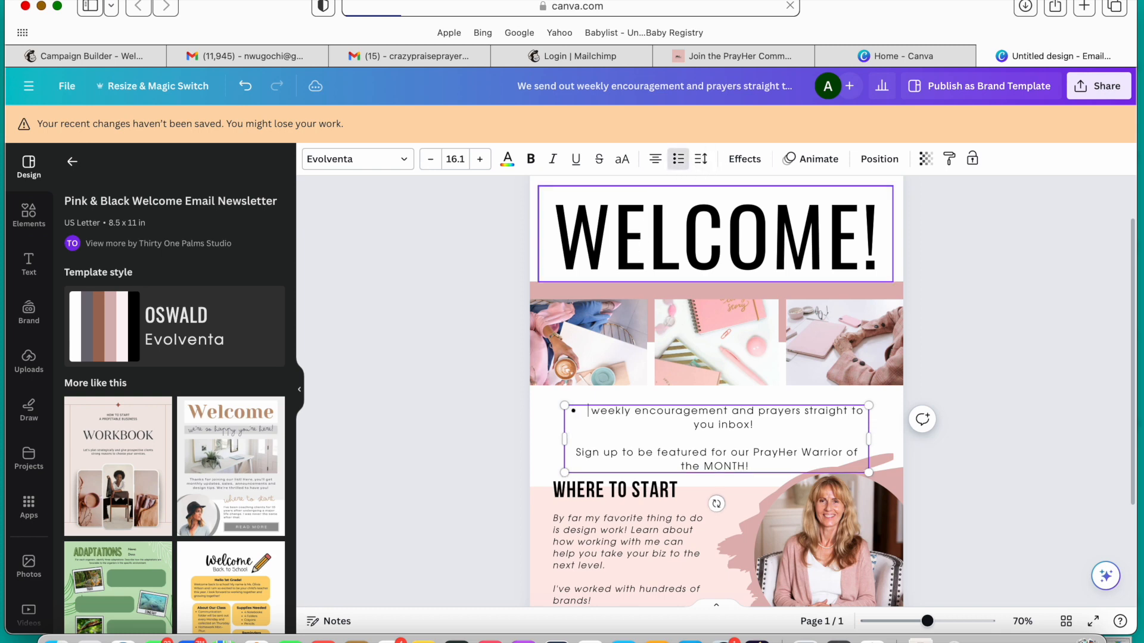
key(BackSpace)
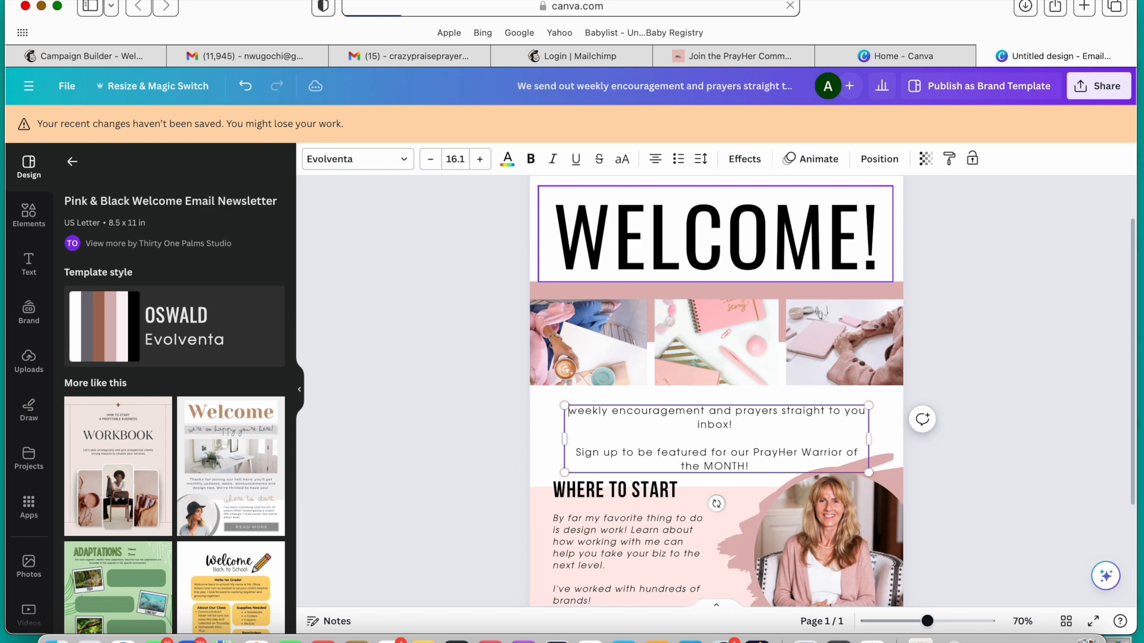
click(678, 158)
key(Delete)
text(W)
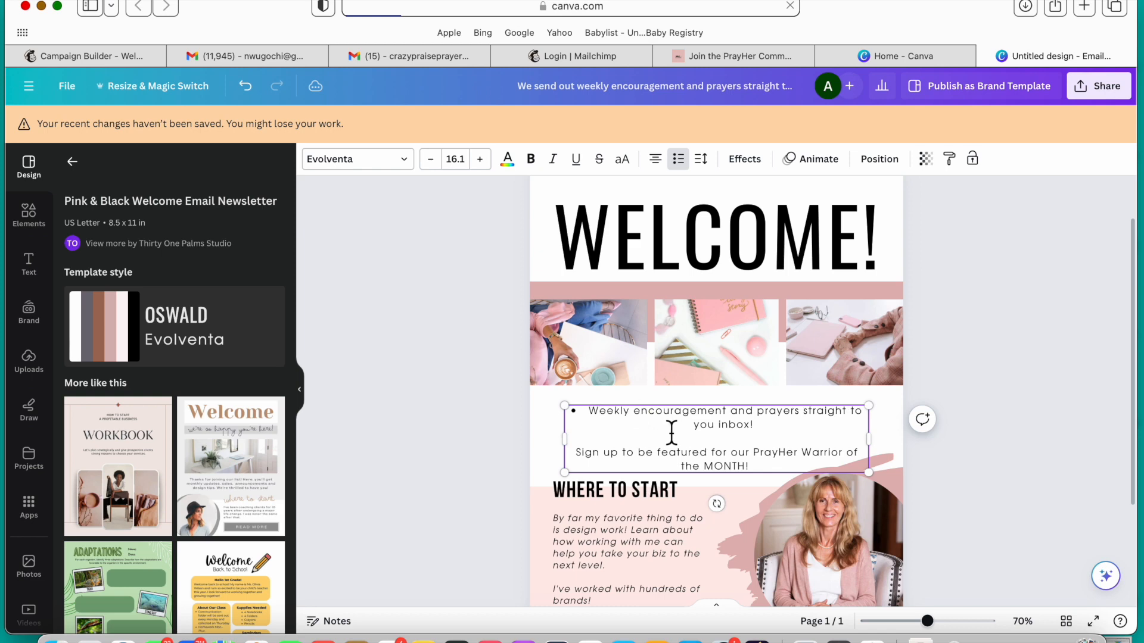
Step: Split the bullet into "Weekly encouragement" and "Prayers straight to you inbox!", dropping the word "and" between them
click(759, 417)
key(BackSpace)
key(BackSpace)
key(BackSpace)
key(BackSpace)
key(Return)
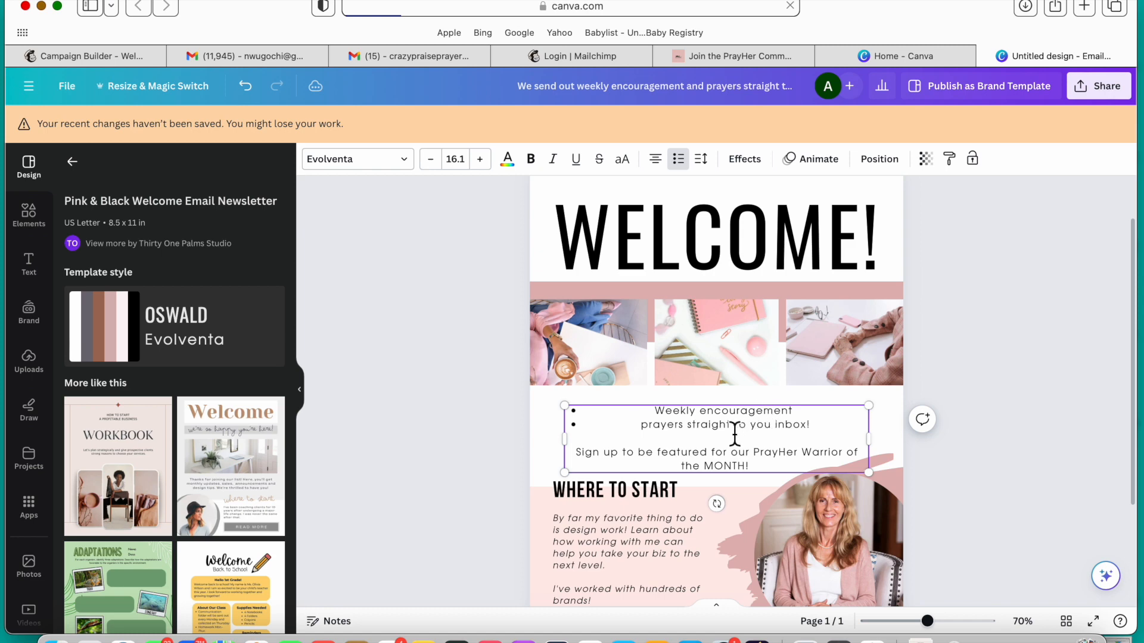
key(Delete)
text(P)
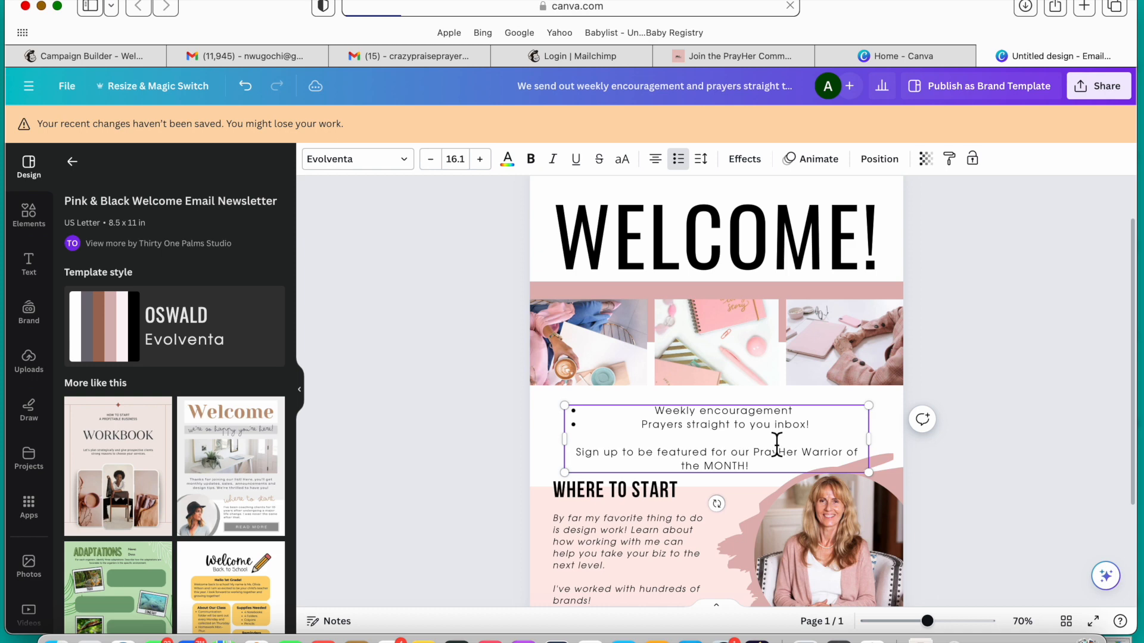
Step: Add a third bullet reading "Women Prayer Strategies" below the prayers bullet
key(Return)
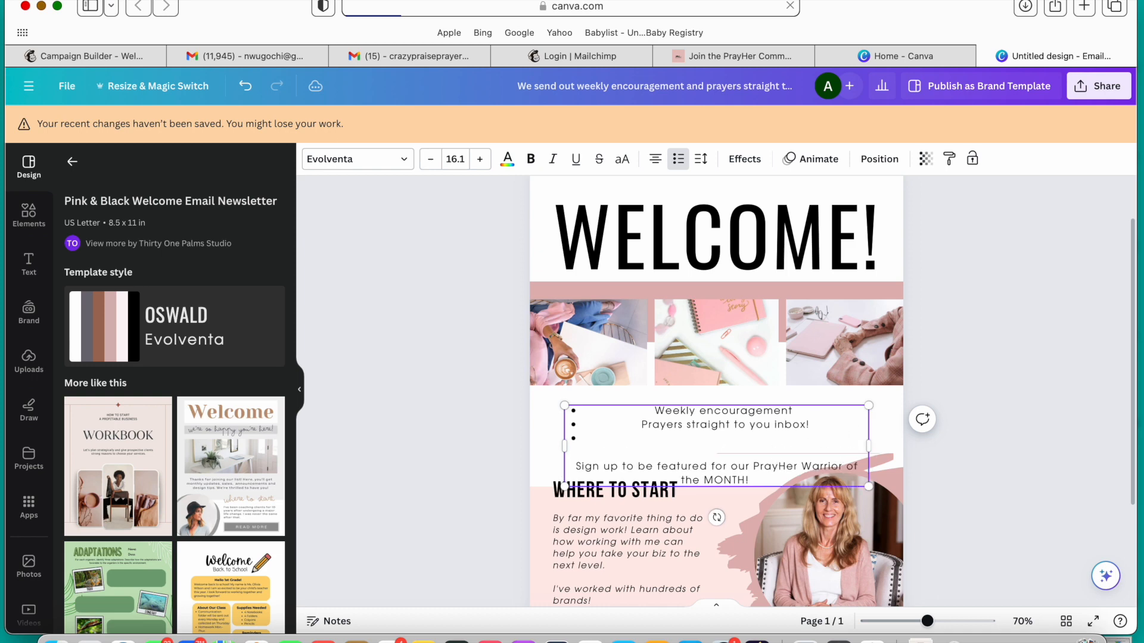
text(Women Praye)
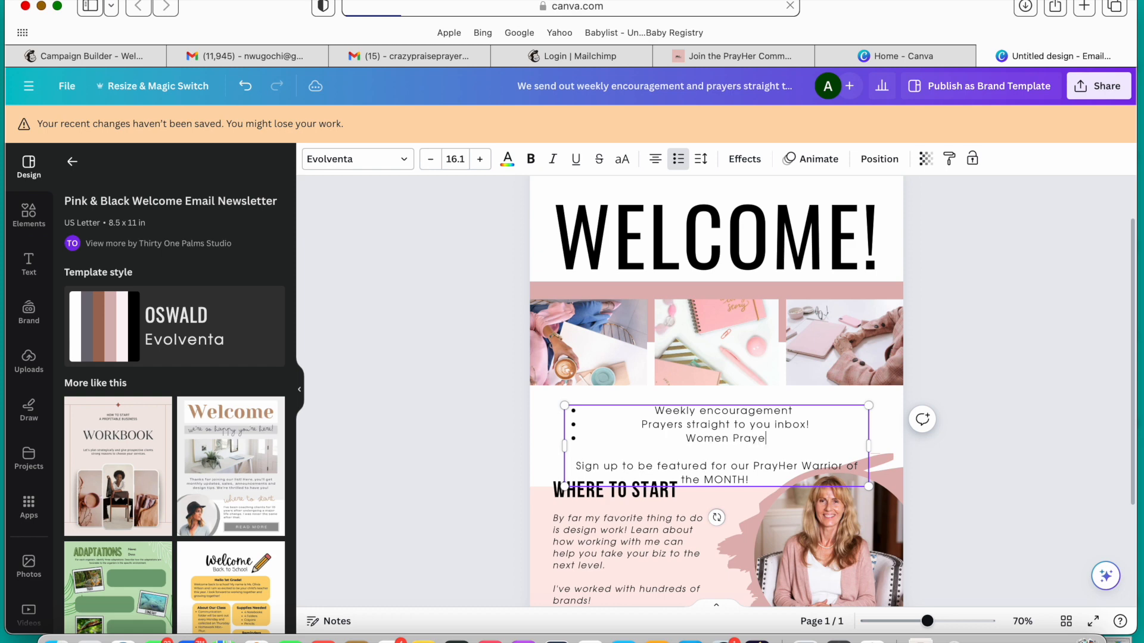
text(r Strateg)
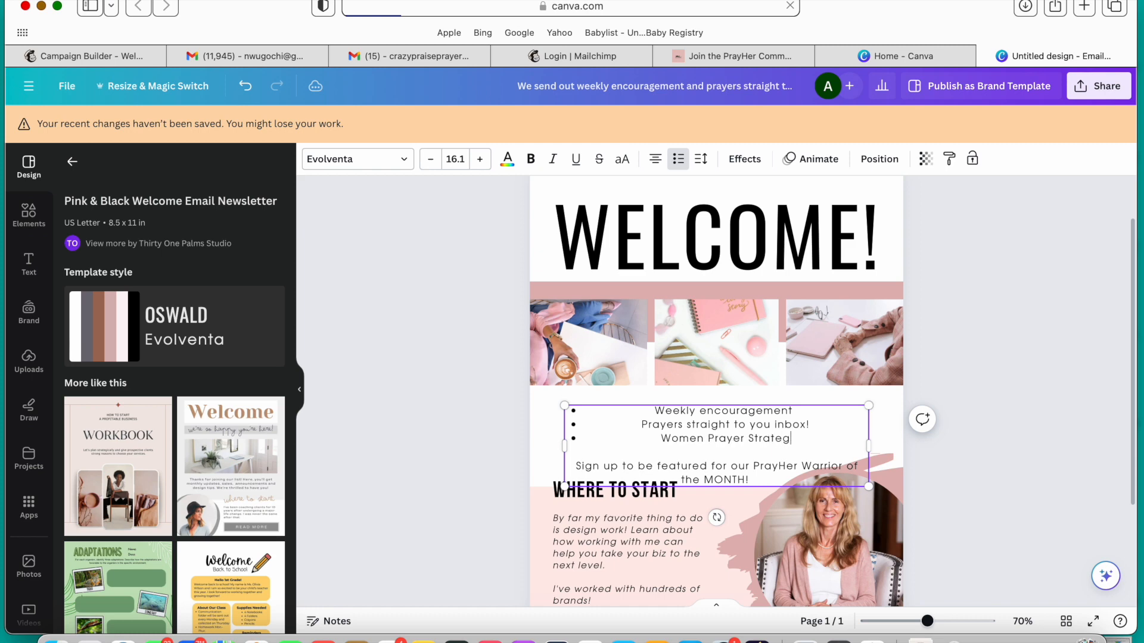
text(ies)
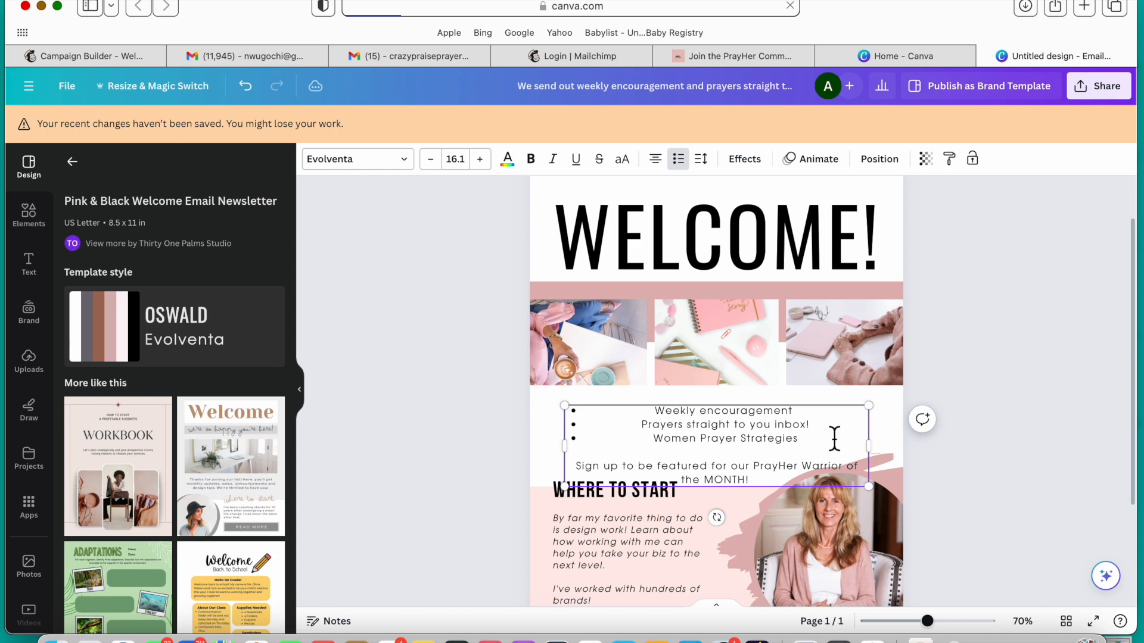
Step: Left-align the three bullet points below the photos
drag(810, 446, 662, 414)
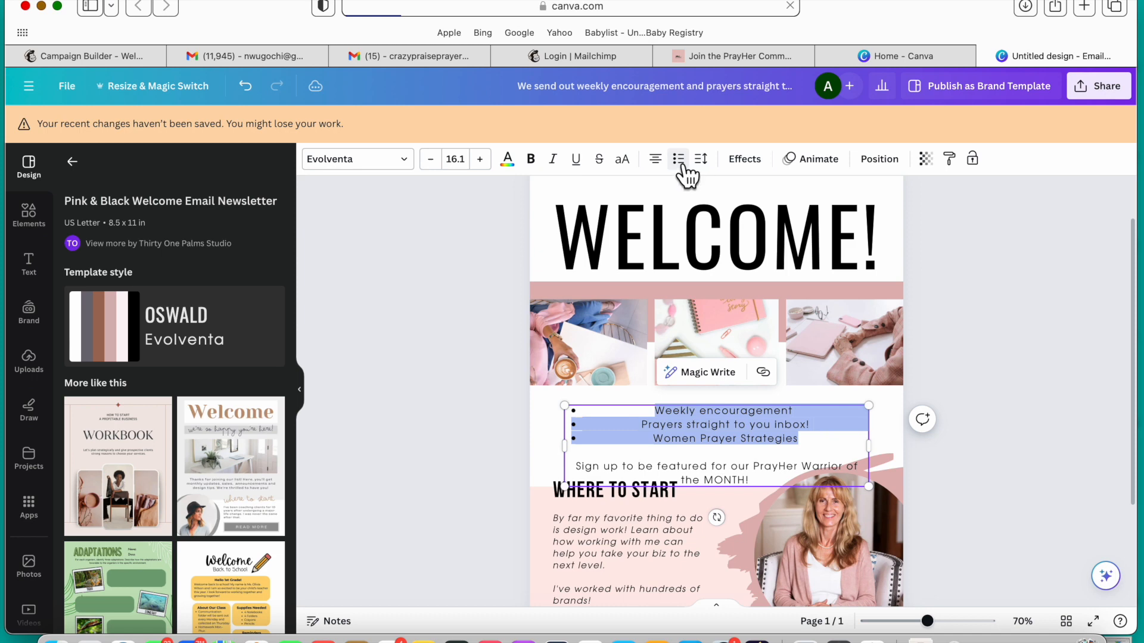
click(655, 159)
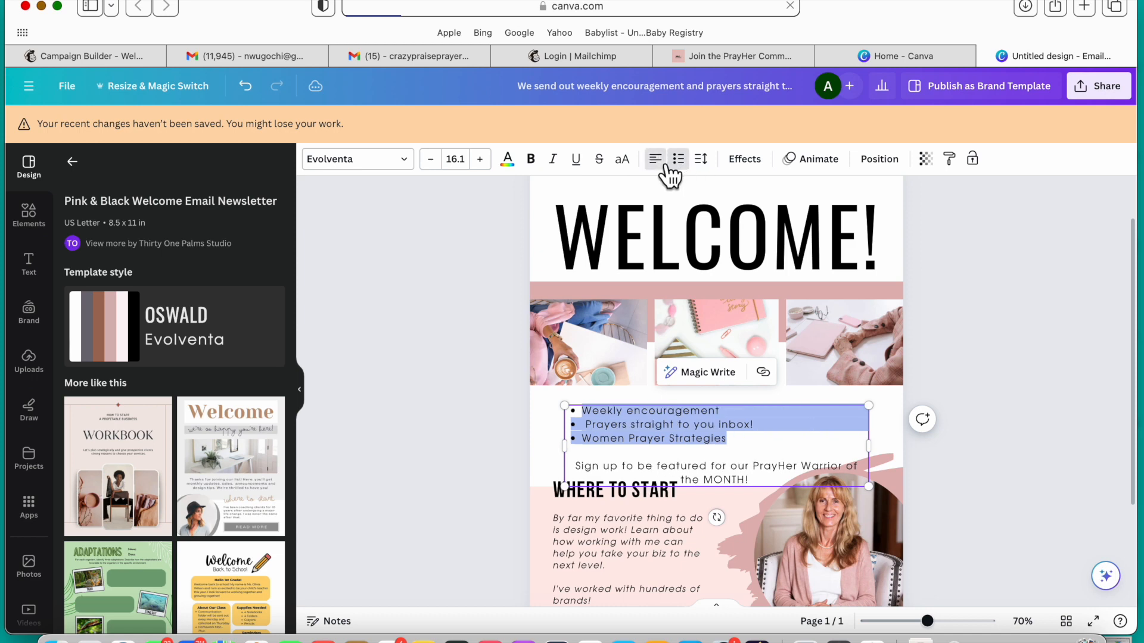
click(763, 439)
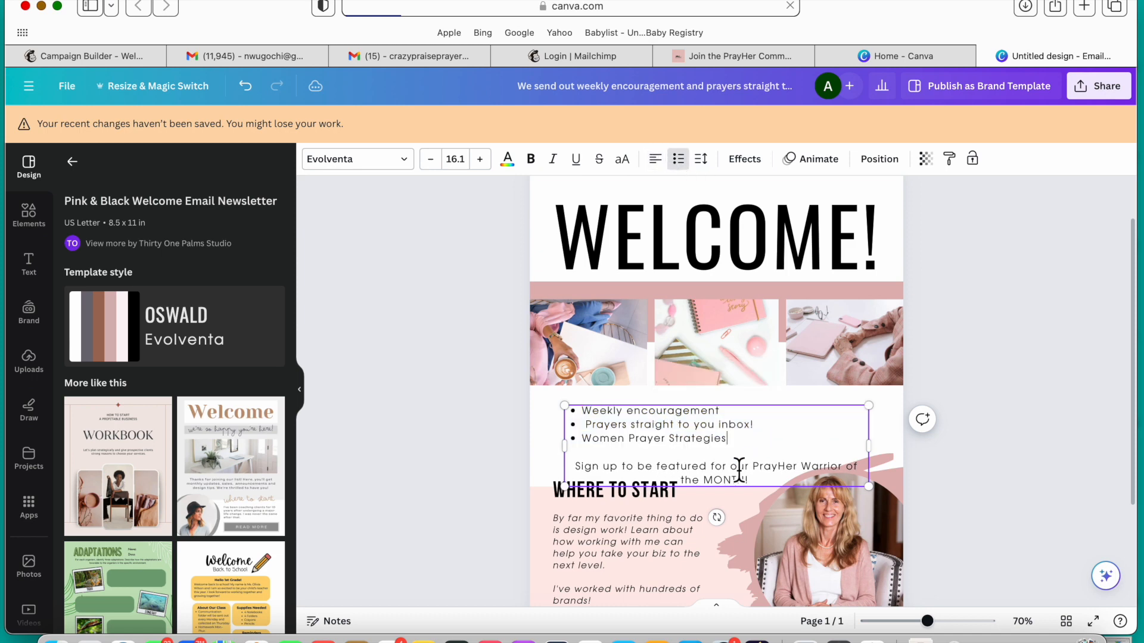
Step: Cut the sentence "Sign up to be featured for our PrayHer Warrior of the MONTH!" and remove the blank line below the bullets
triple_click(571, 471)
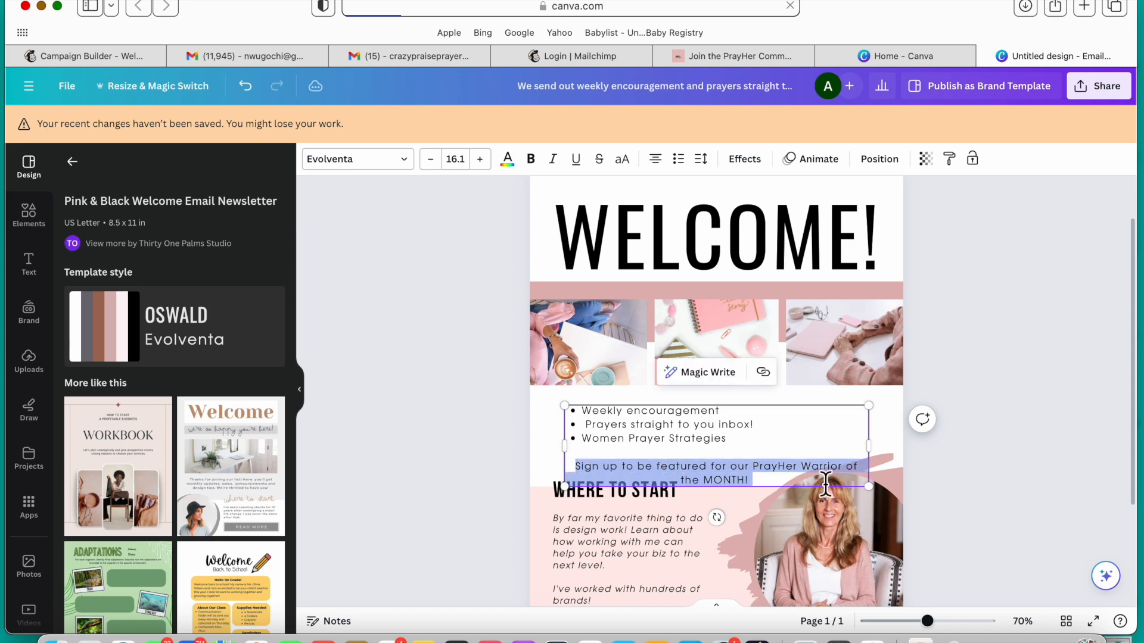
key(BackSpace)
key(BackSpace)
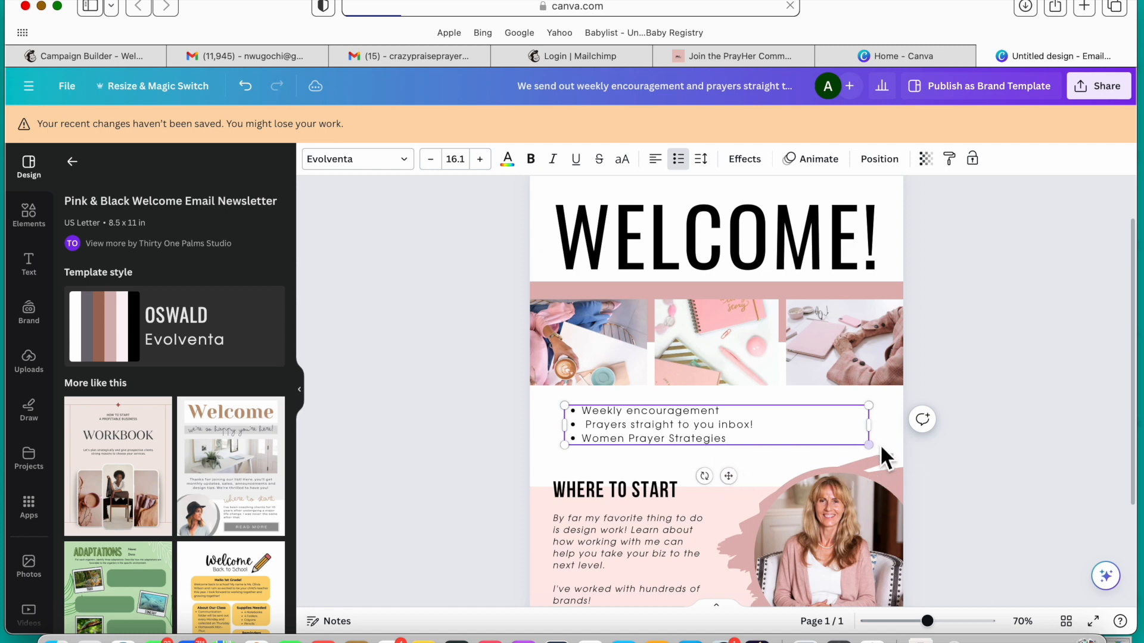
Step: Enlarge the bullet list to font size 25 and shift it slightly up and left beneath the photos
drag(876, 452, 1040, 483)
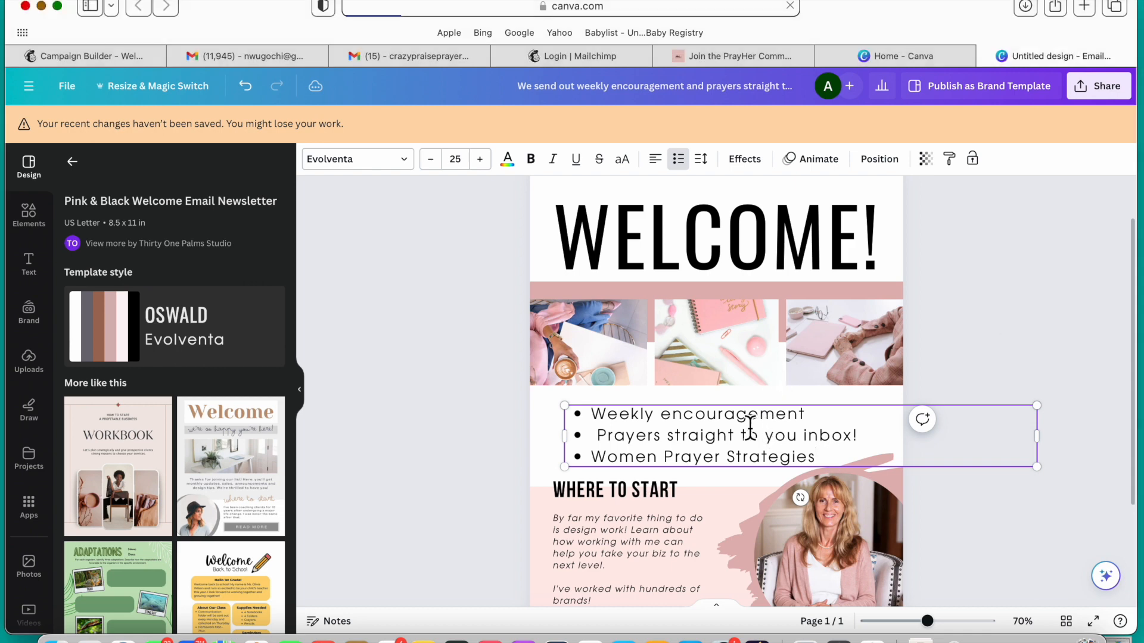
drag(778, 434, 765, 434)
Step: Replace the "Where to Start" heading with the cut "Sign up to be featured for our PrayHer Warrior of the MONTH!" sentence and widen its text box
click(625, 500)
click(641, 504)
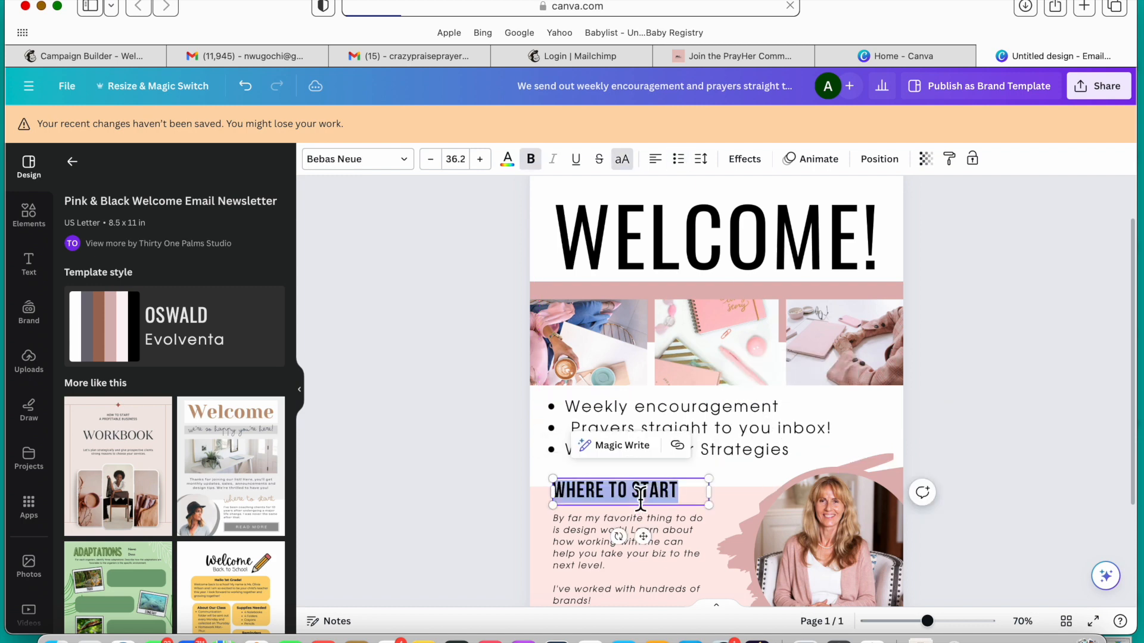
text(SIGN UP TO BE FEATURED FOR OUR PRAYHER WARRIOR OF THE MONTH!)
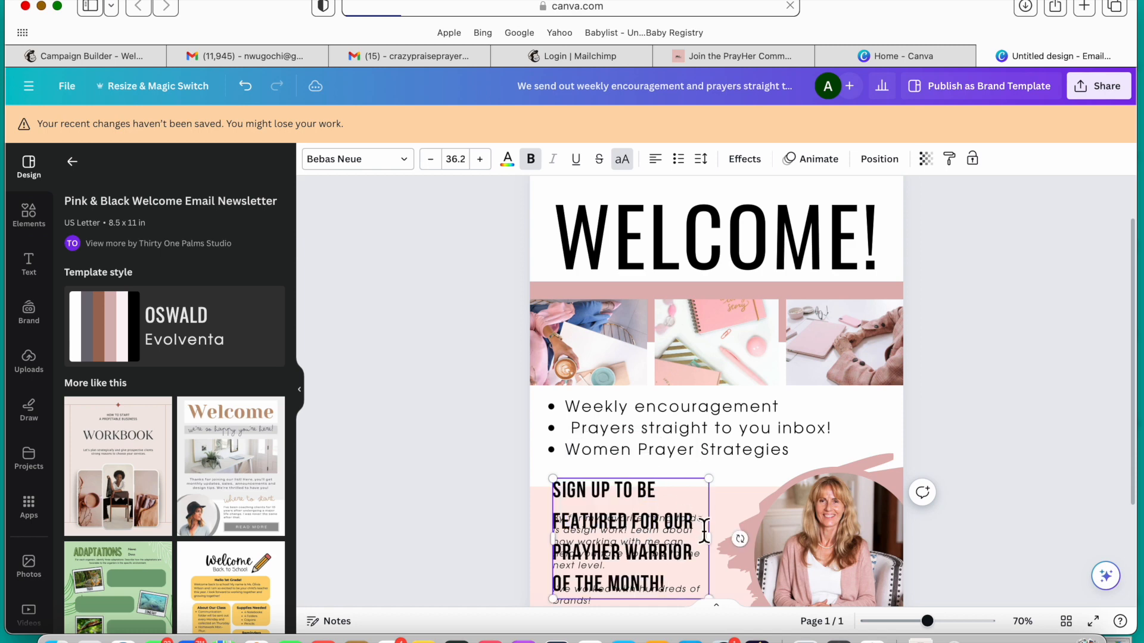
drag(719, 548, 788, 473)
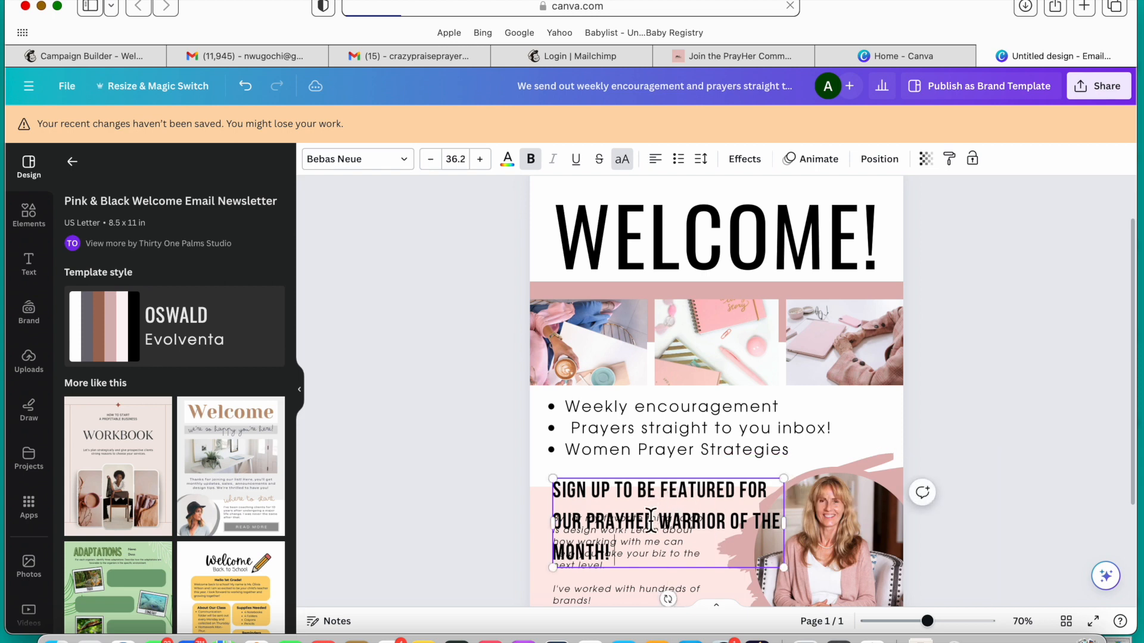
Step: Delete the italic placeholder paragraph that overlaps the sign-up heading
scroll(999, 405, down, 3)
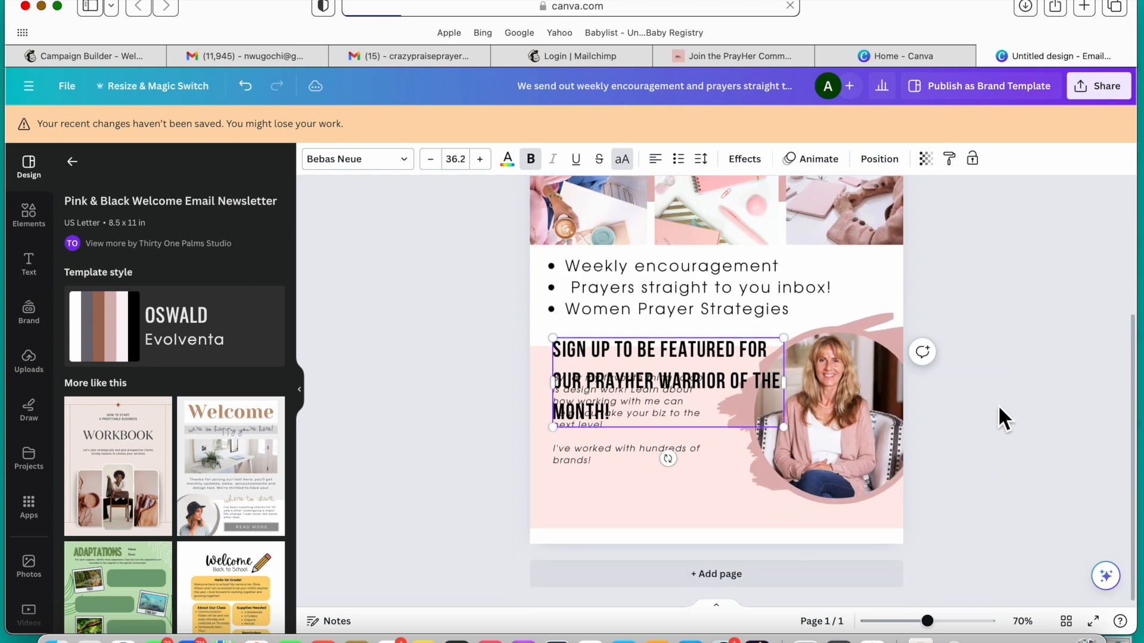
click(611, 462)
key(Delete)
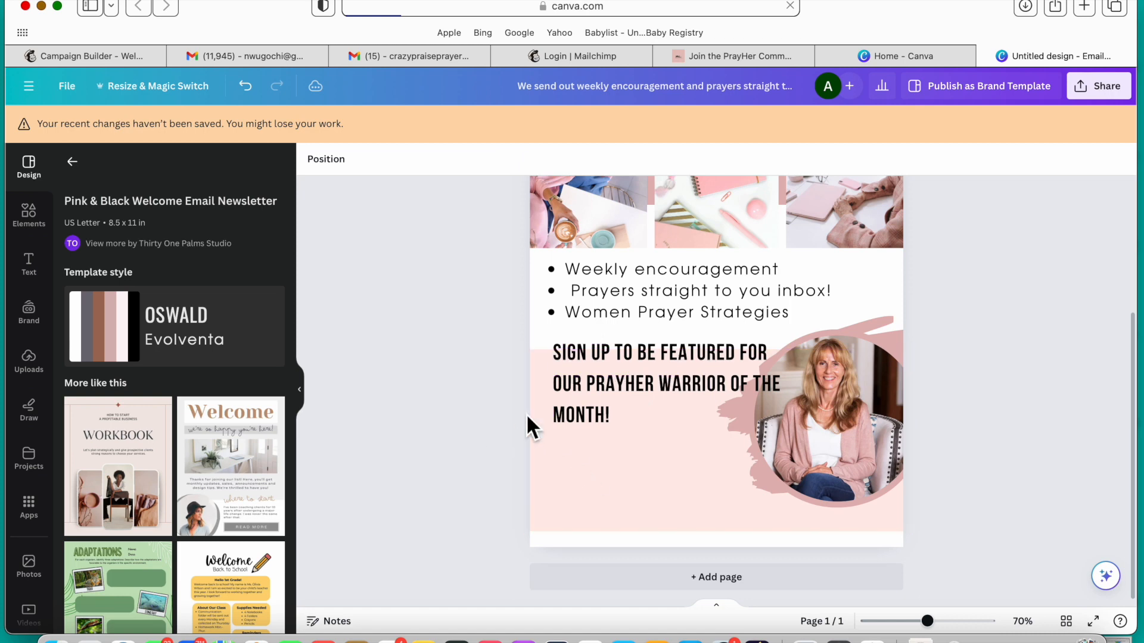
Step: Move the sign-up heading down into the pink block and narrow its text box so it wraps onto four lines beside the portrait
drag(591, 404, 595, 441)
drag(789, 436, 734, 436)
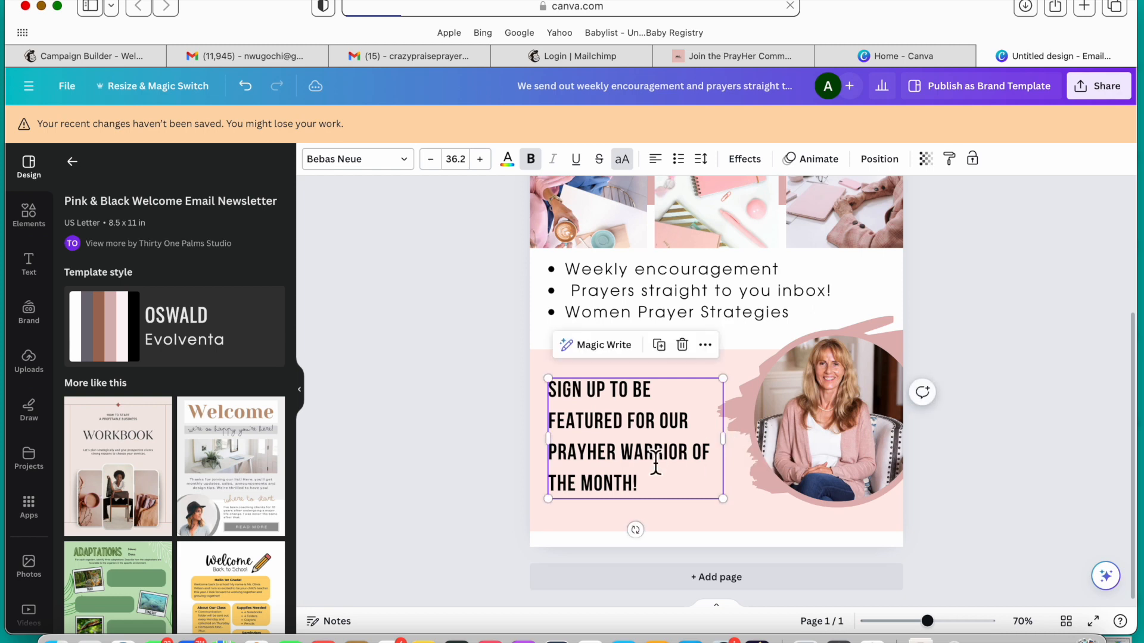
drag(663, 466, 650, 446)
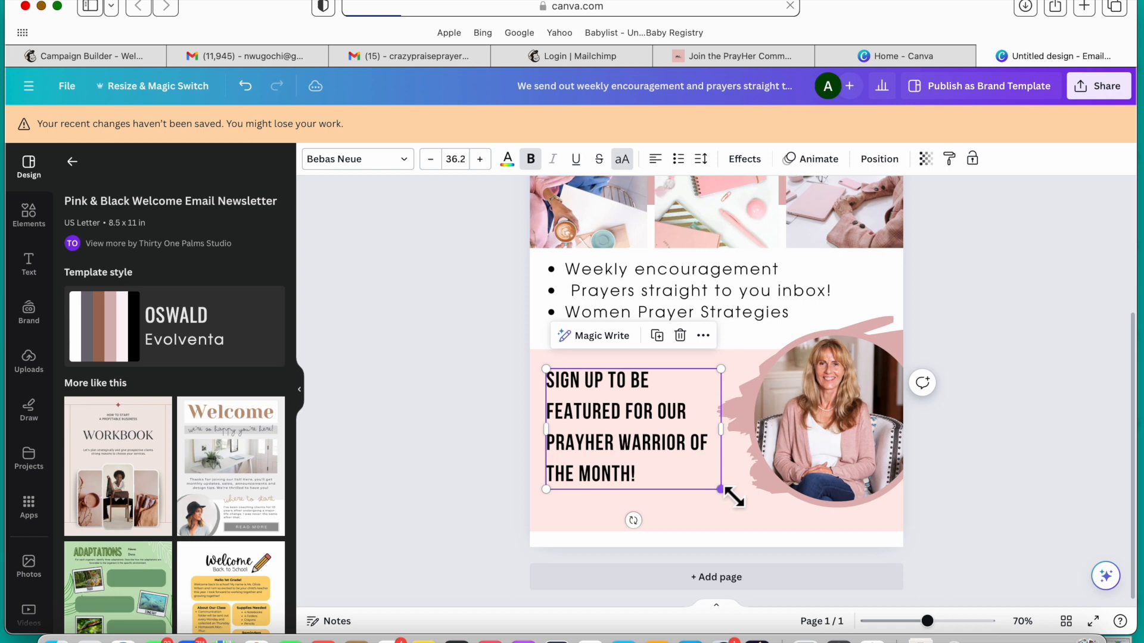
Step: Enlarge the sign-up heading to font size 43 and nudge it into place beside the portrait
drag(727, 493, 748, 519)
click(1079, 423)
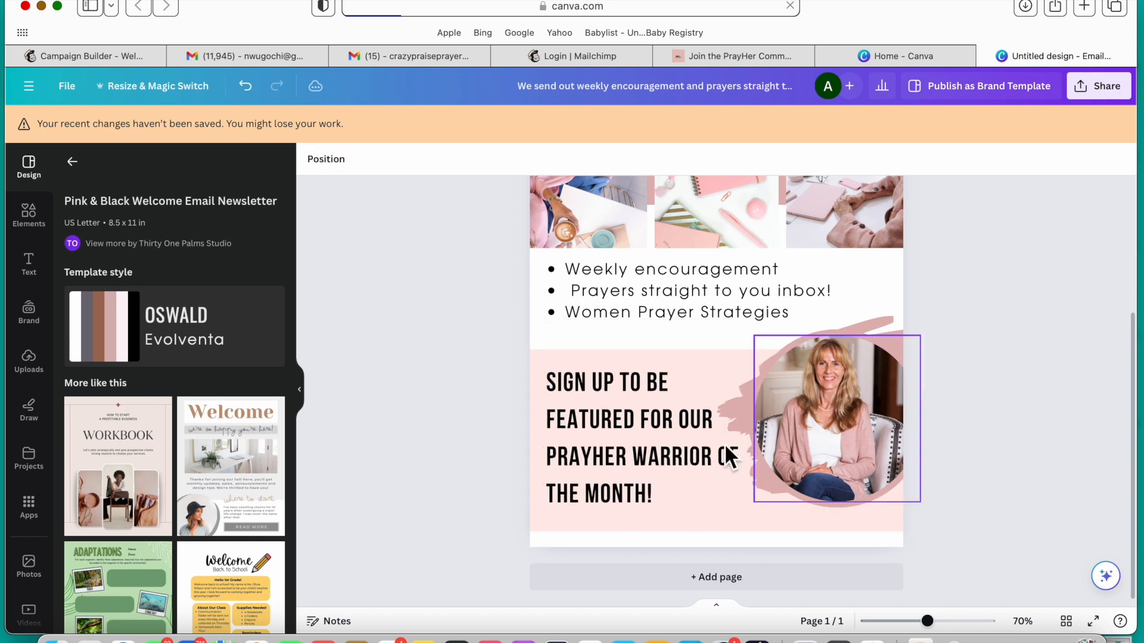
click(659, 459)
drag(659, 460, 664, 463)
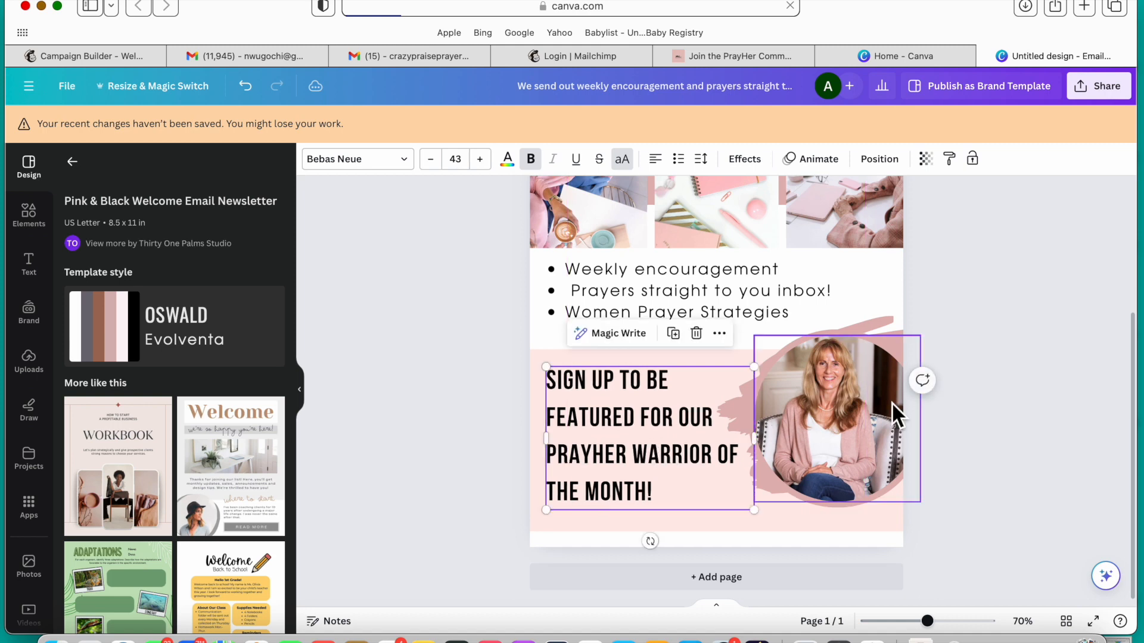
click(1030, 409)
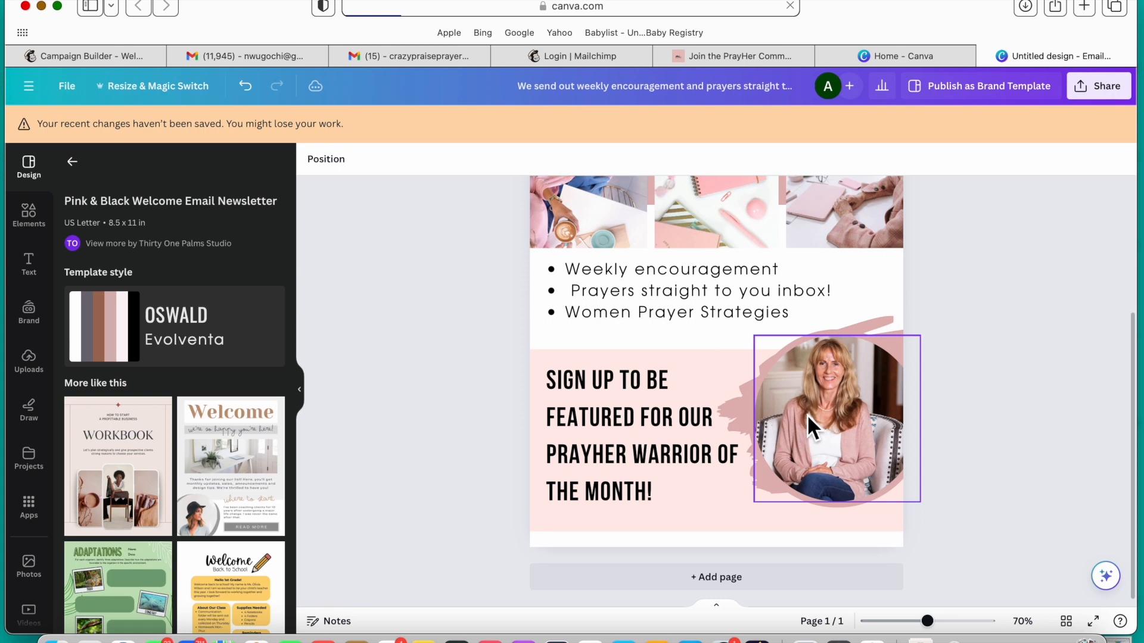
scroll(1010, 405, up, 3)
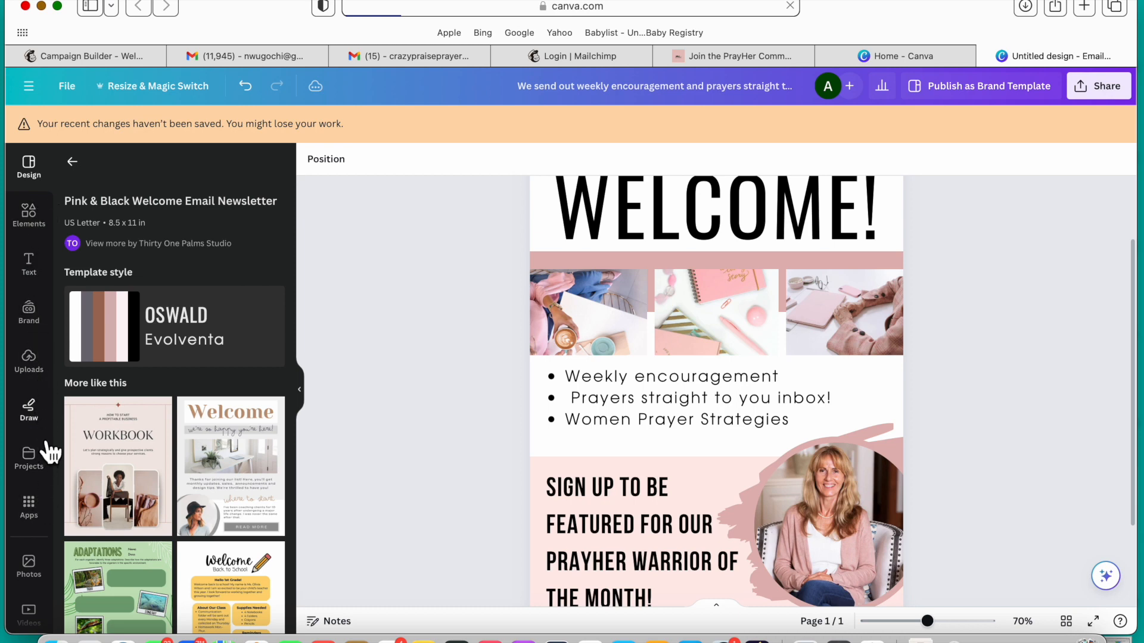
click(50, 234)
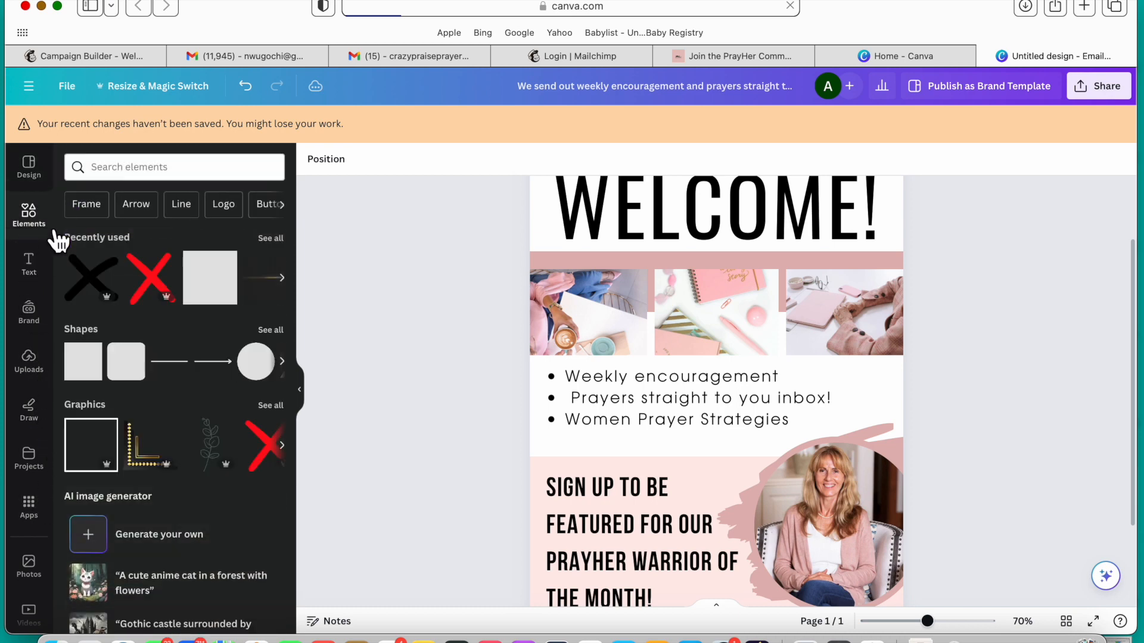
scroll(120, 407, down, 3)
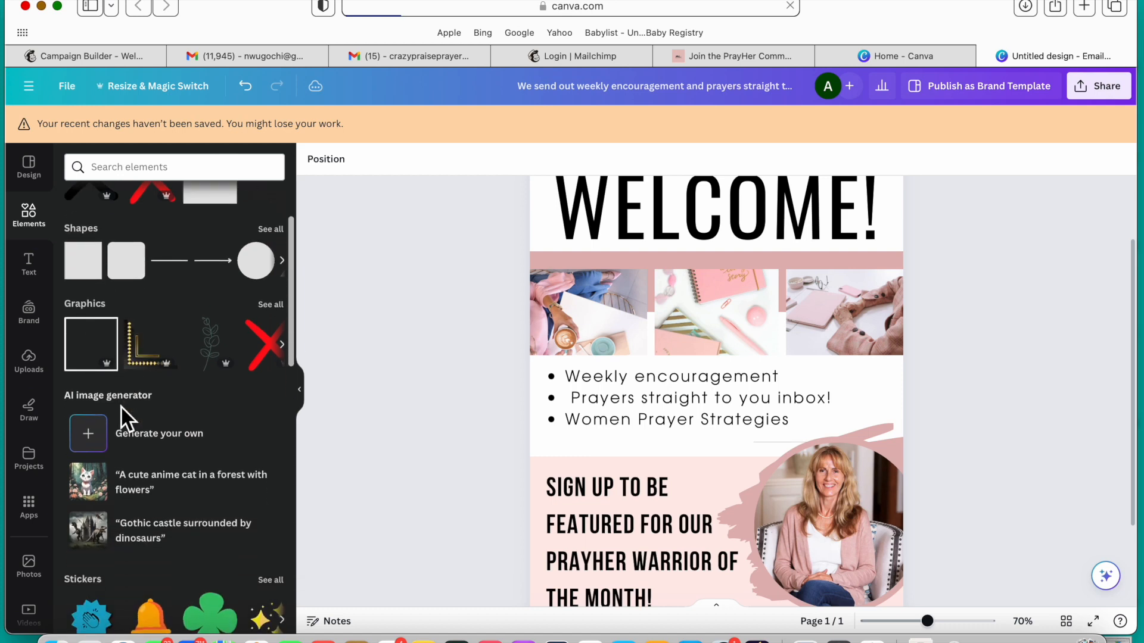
scroll(121, 406, down, 1)
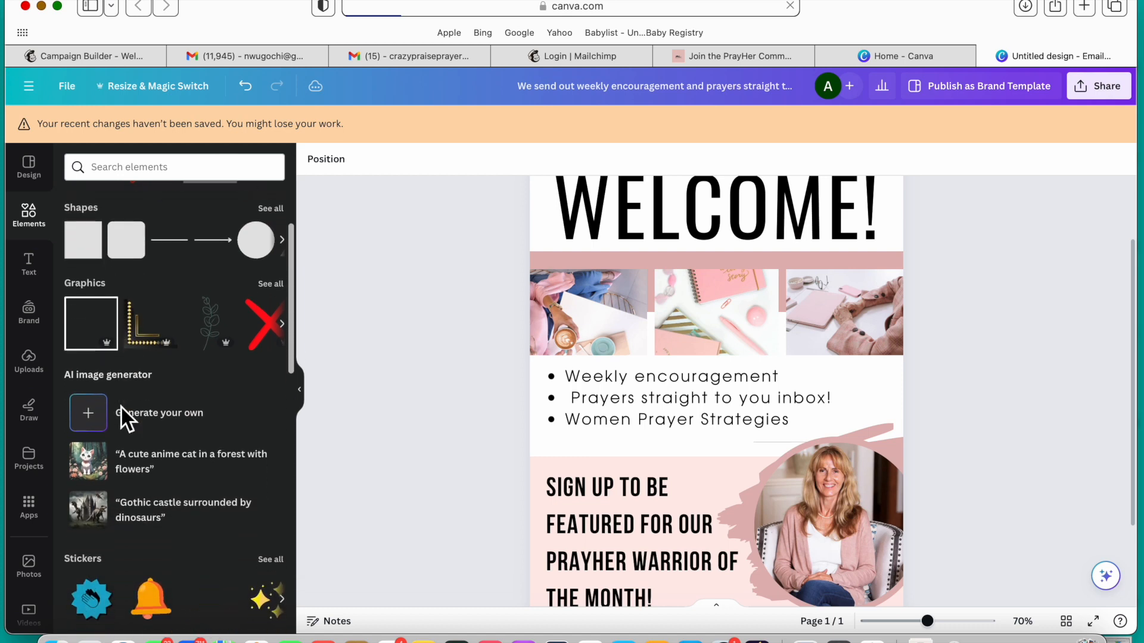
scroll(118, 404, up, 4)
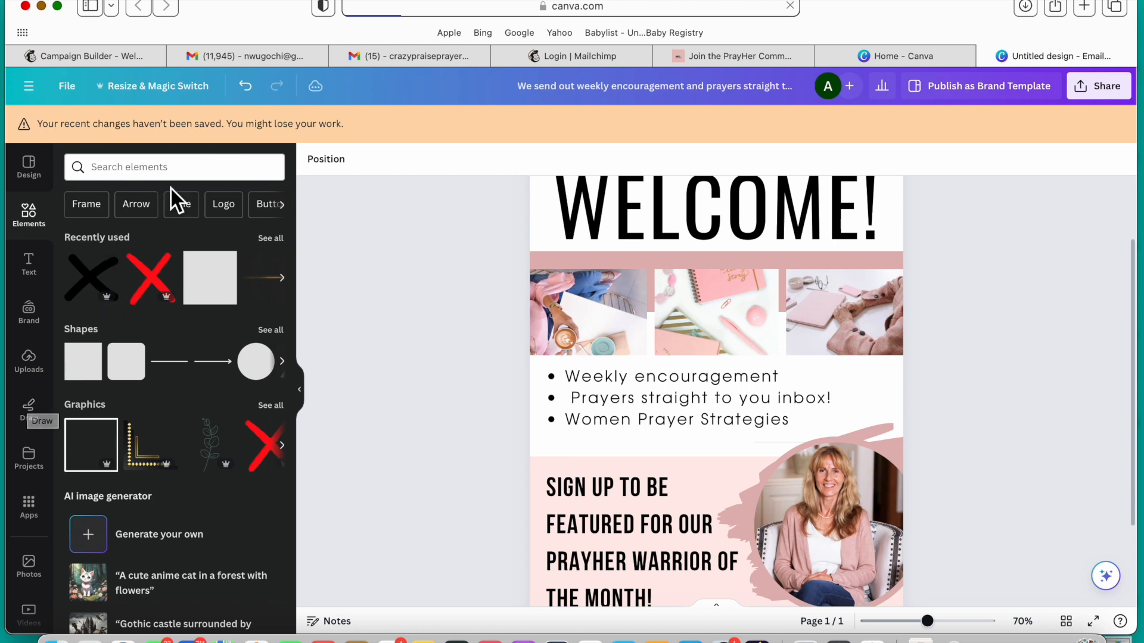
click(182, 171)
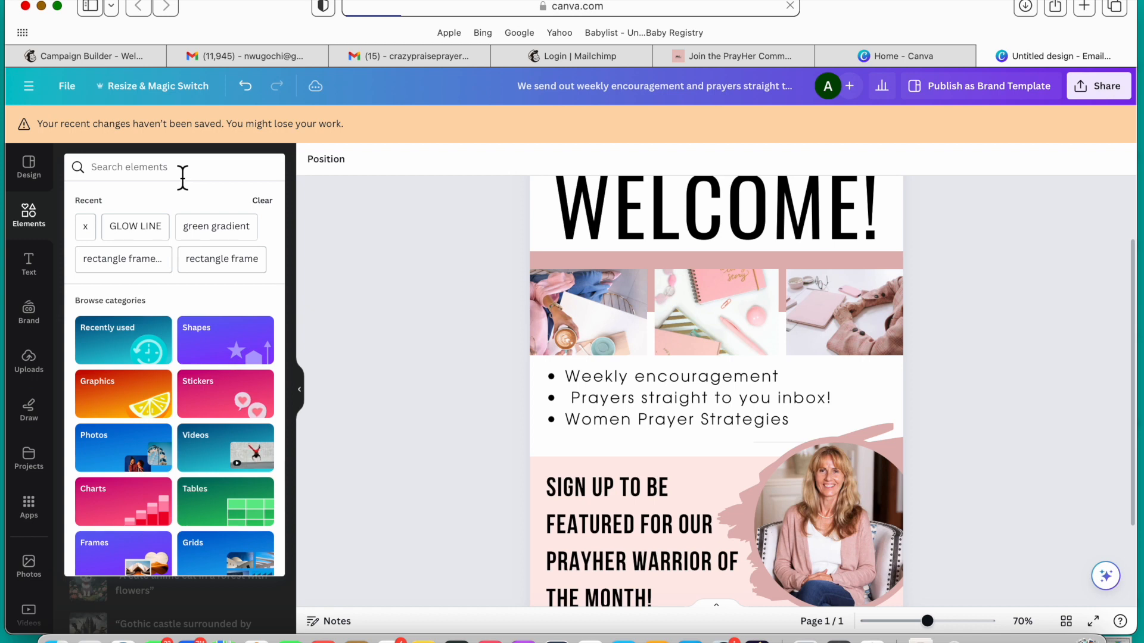
click(45, 177)
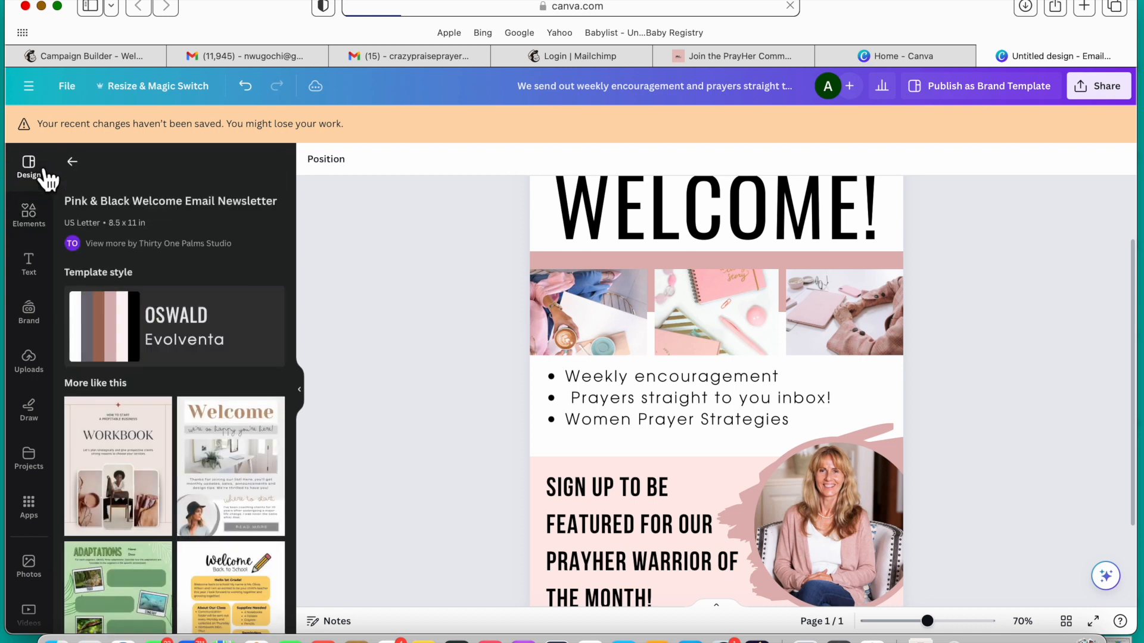
Step: Search the element library for "women praying"
click(32, 223)
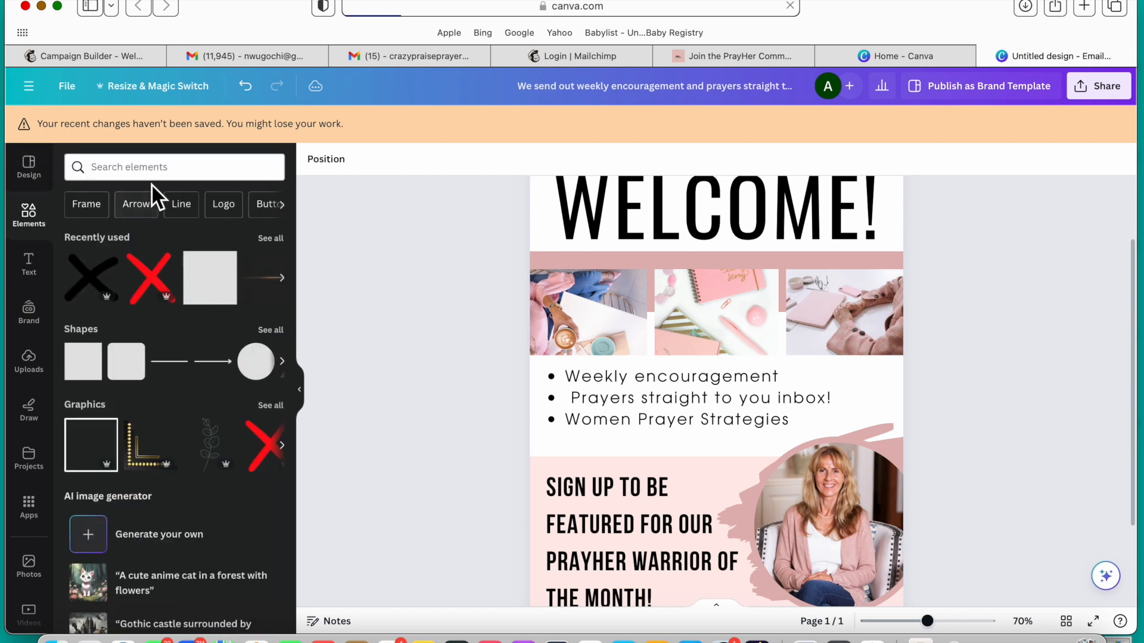
click(158, 179)
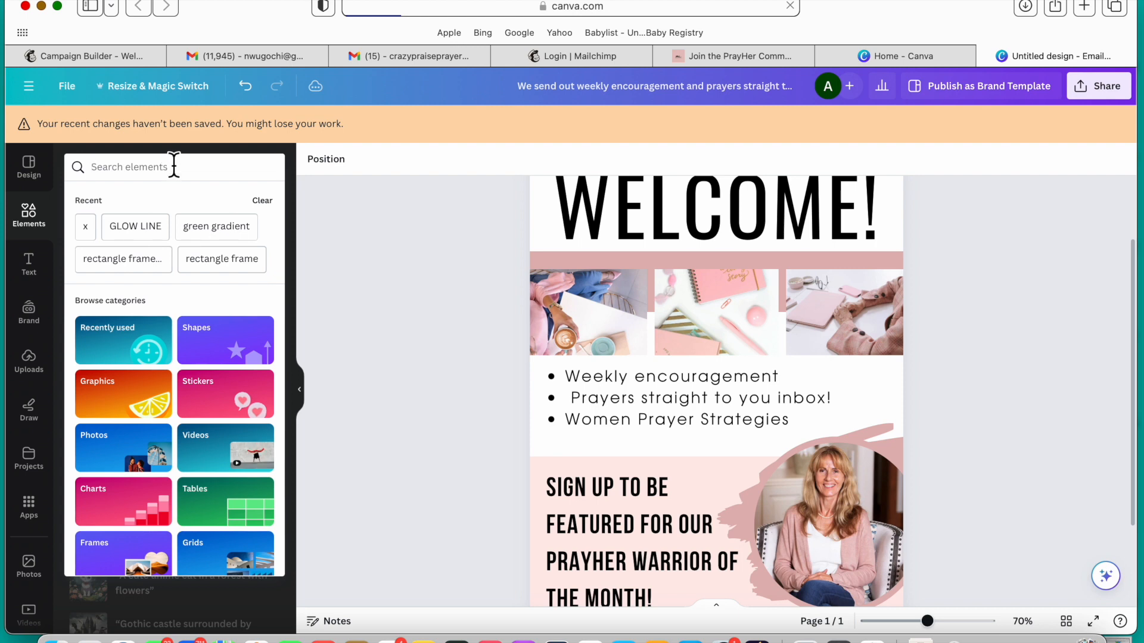
text(women )
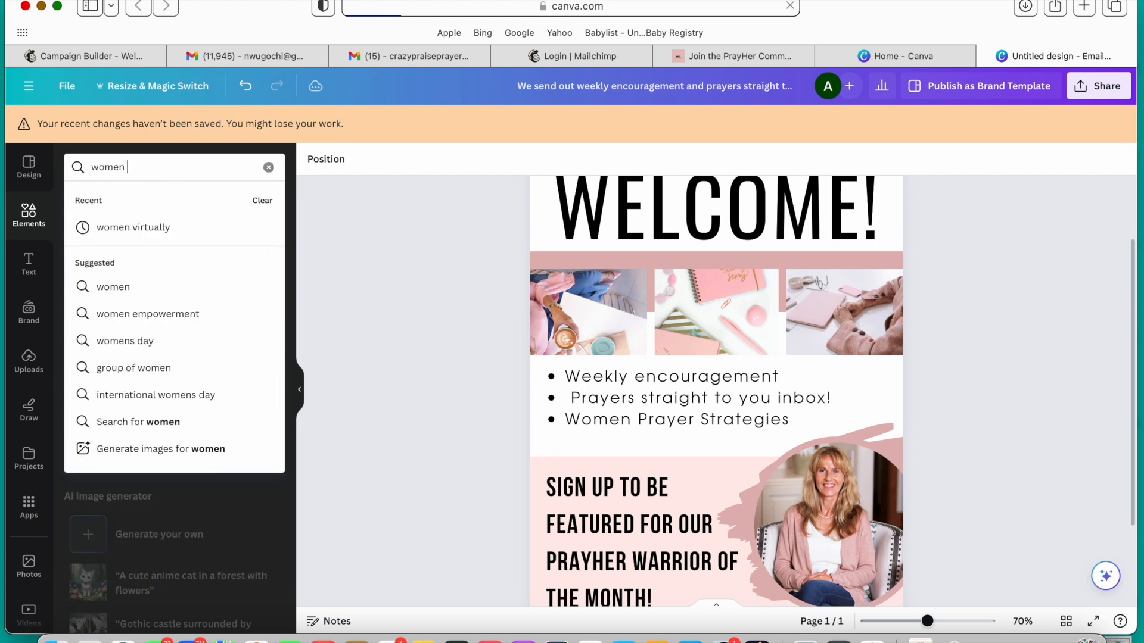
text(prai)
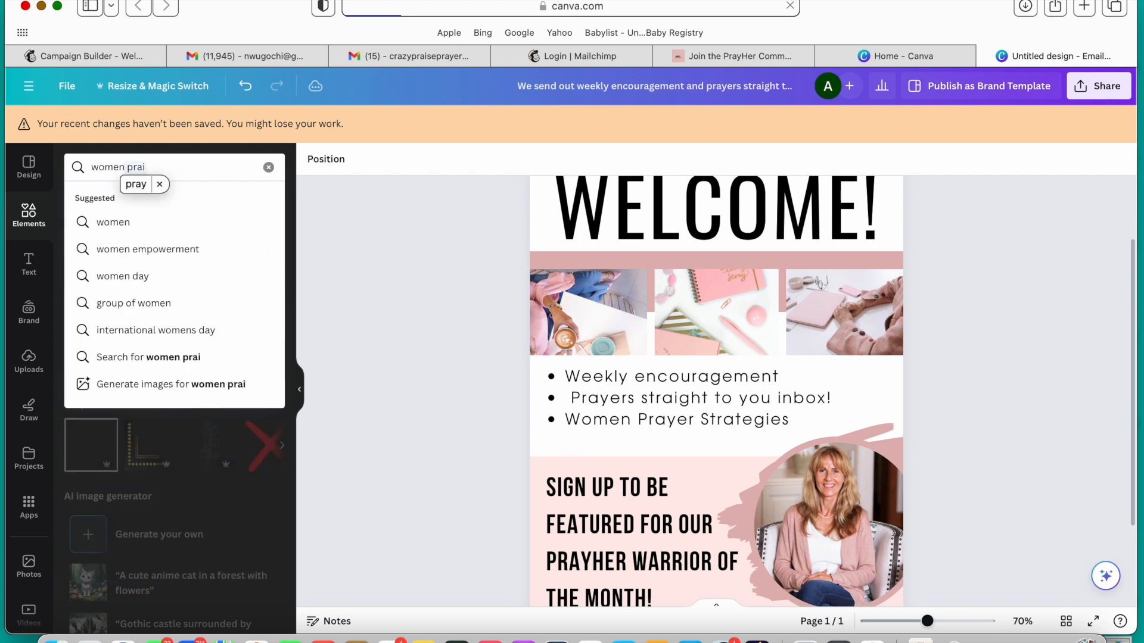
text(ng)
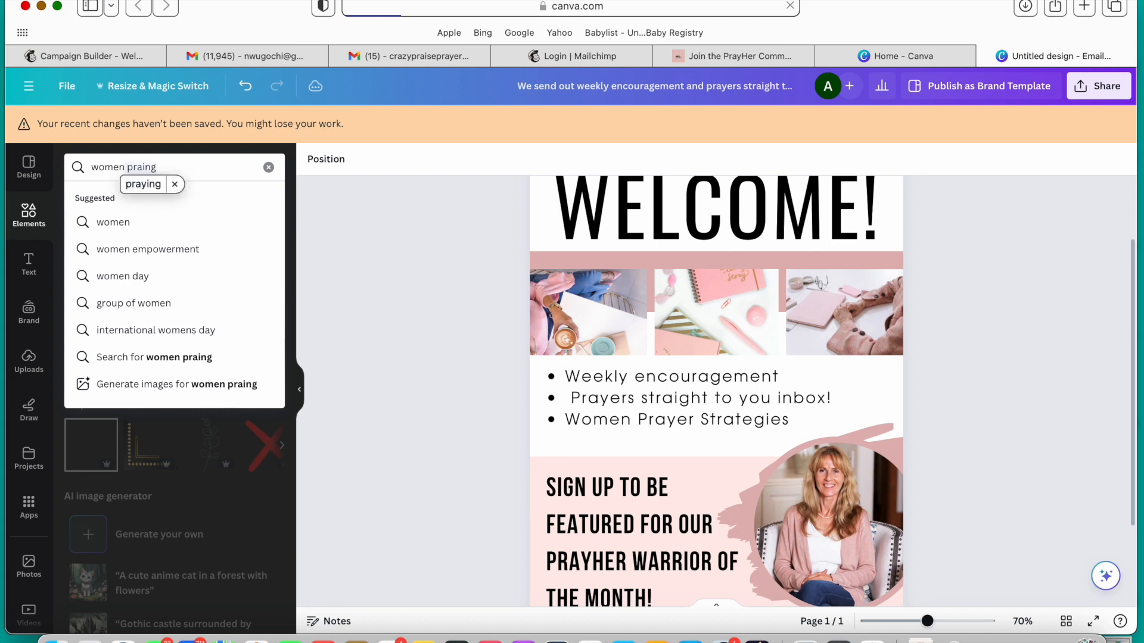
click(156, 186)
key(Return)
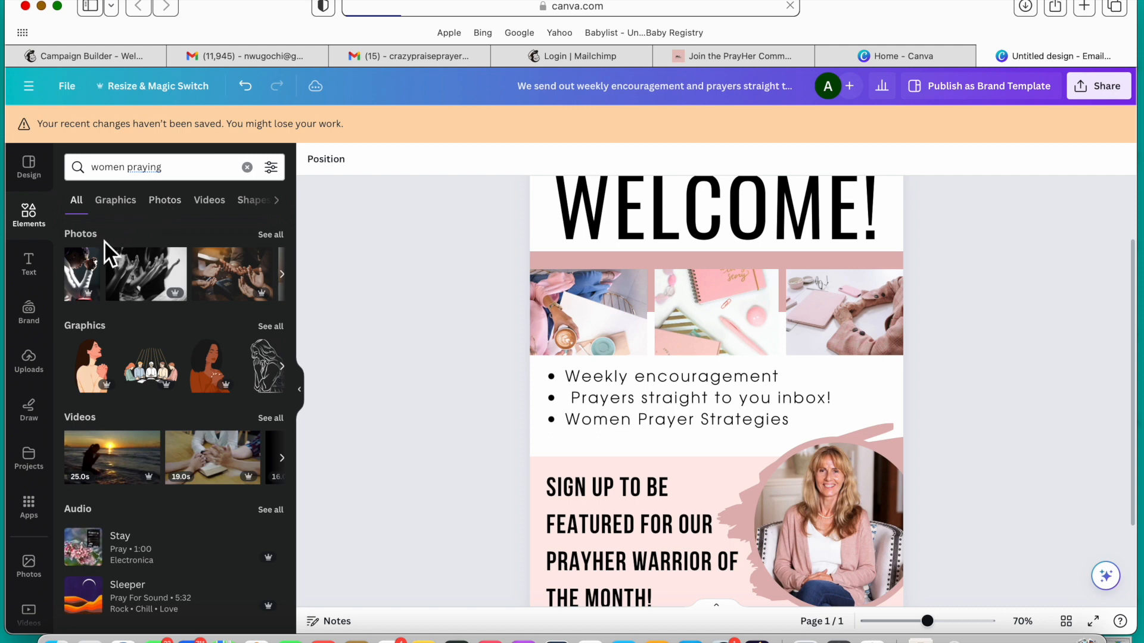
Step: Replace the middle photo of the three-image strip with the dark praying photo and shift it down within its frame to show the face
drag(83, 272, 691, 284)
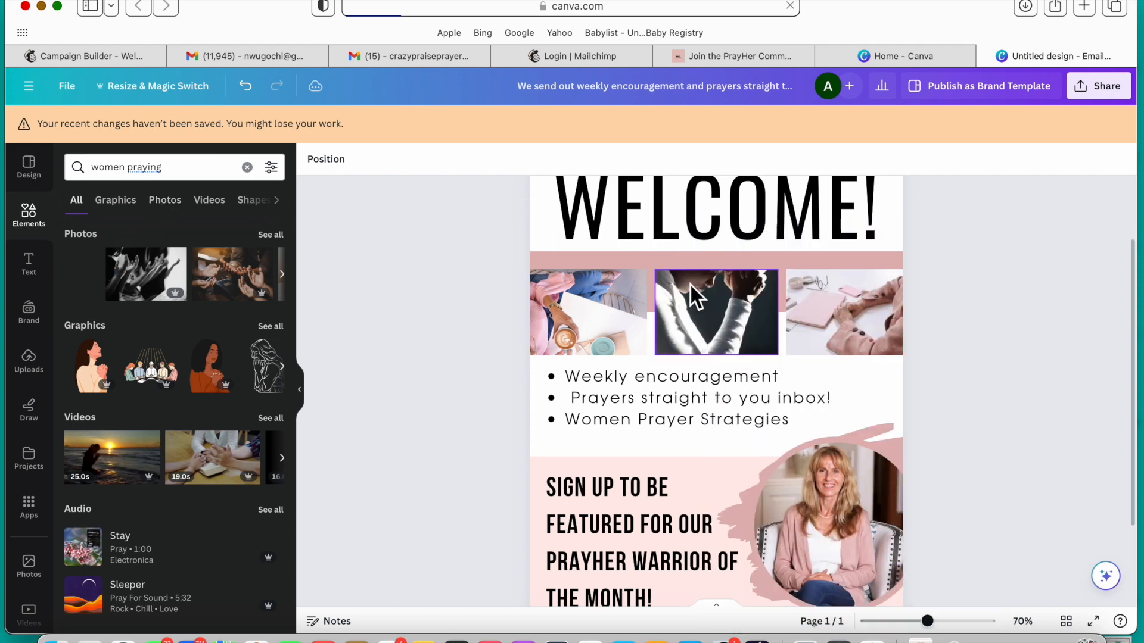
click(691, 284)
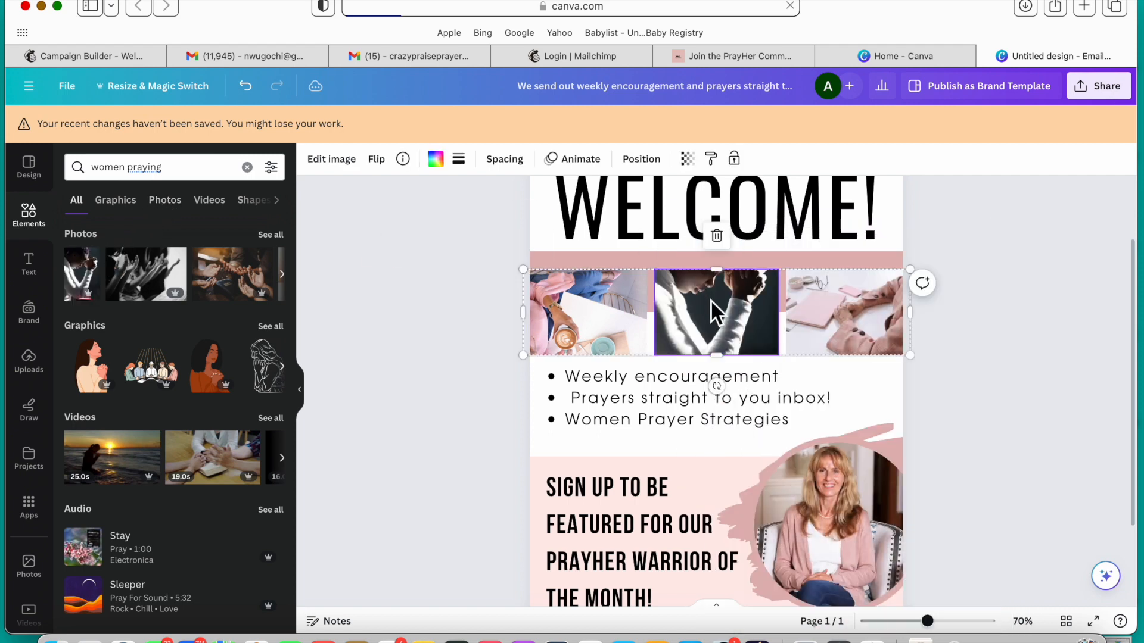
double_click(710, 299)
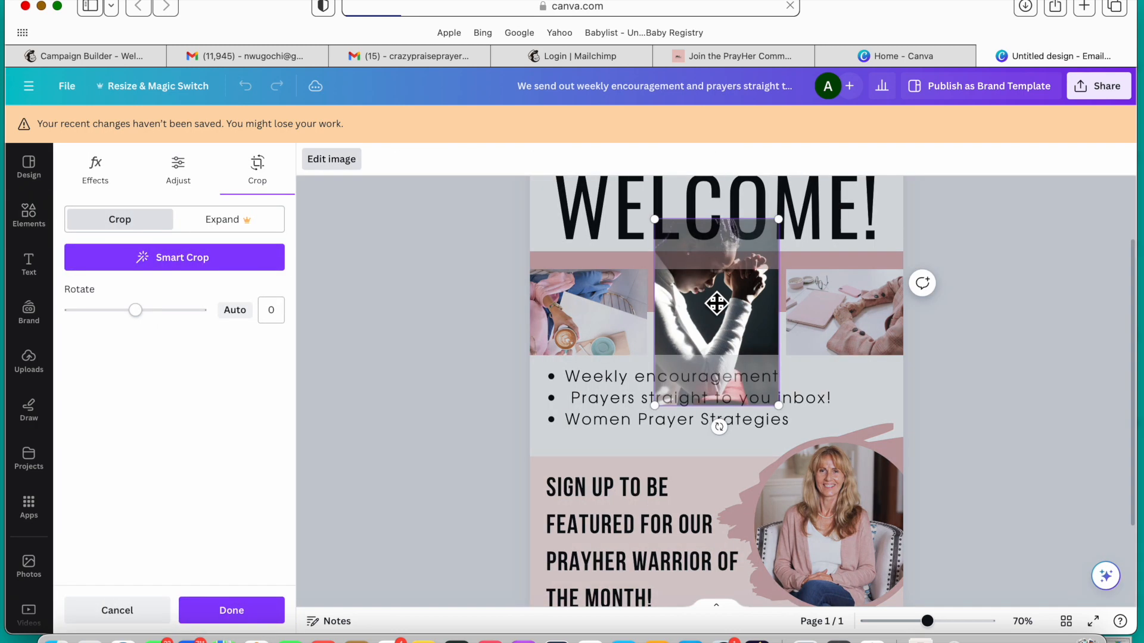
drag(719, 308, 728, 352)
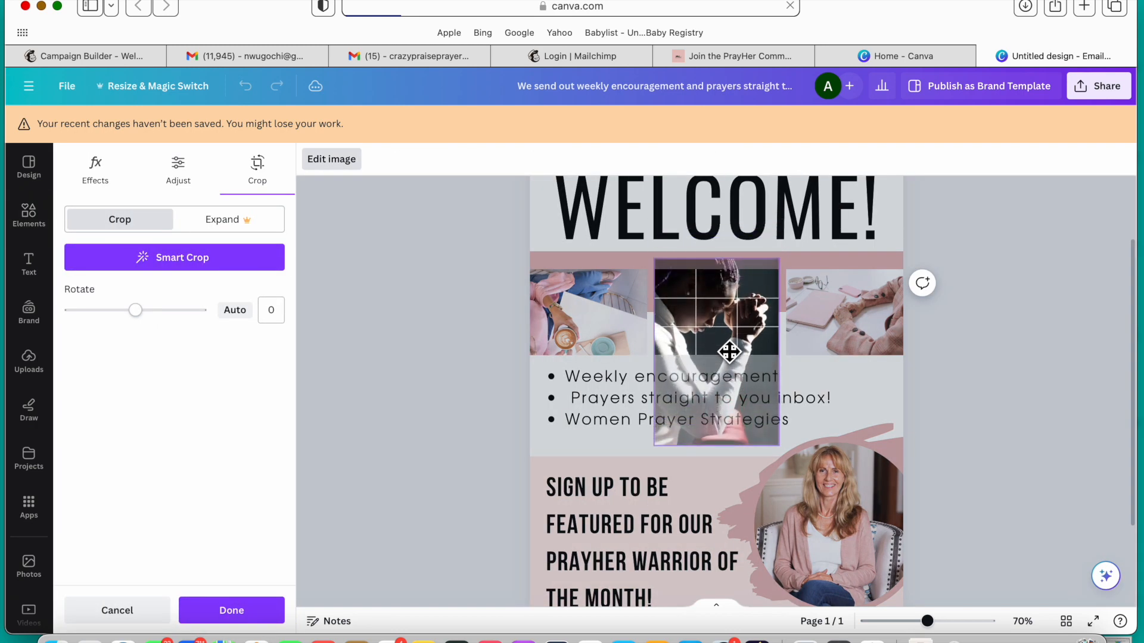
click(1007, 304)
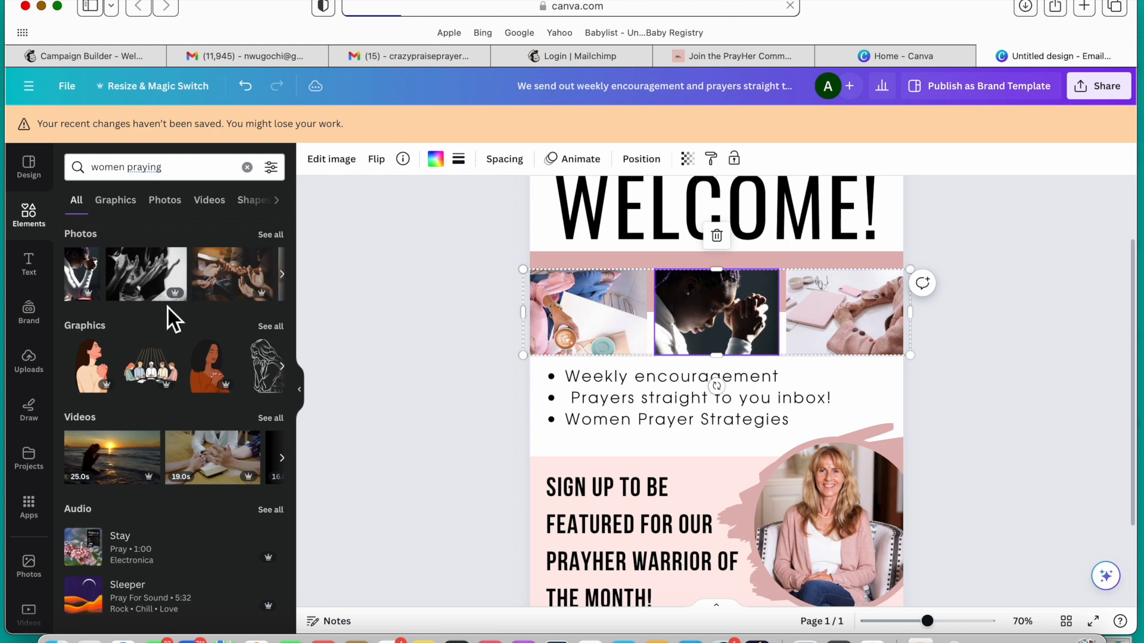
Step: Replace the circular portrait beside the sign-up heading with the photo of three women praying
click(291, 280)
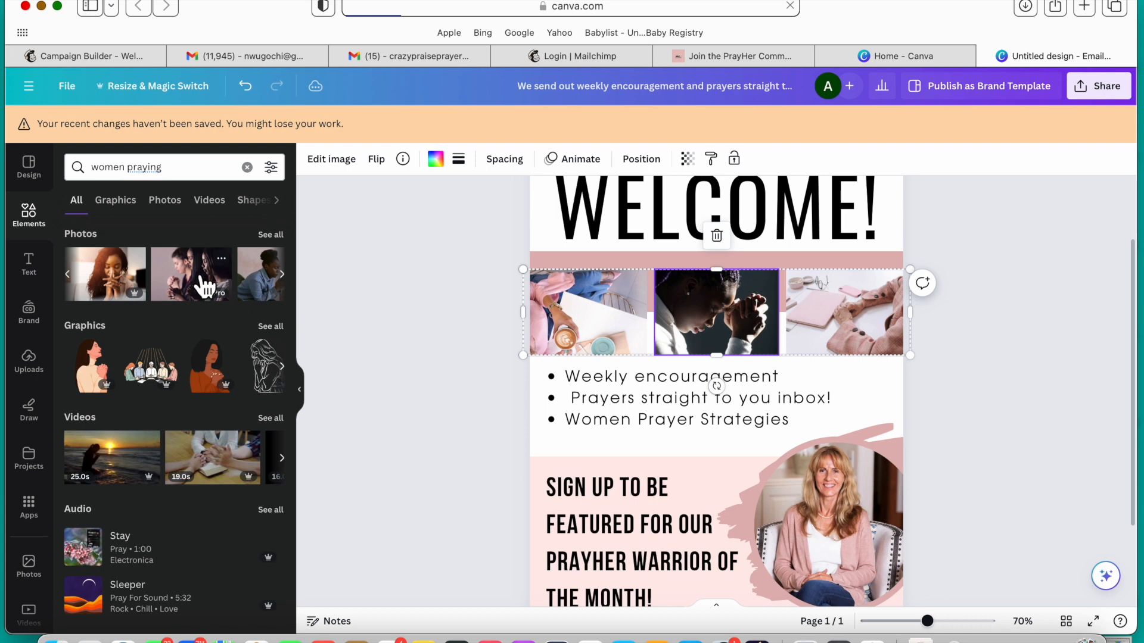
drag(205, 284, 797, 478)
click(989, 412)
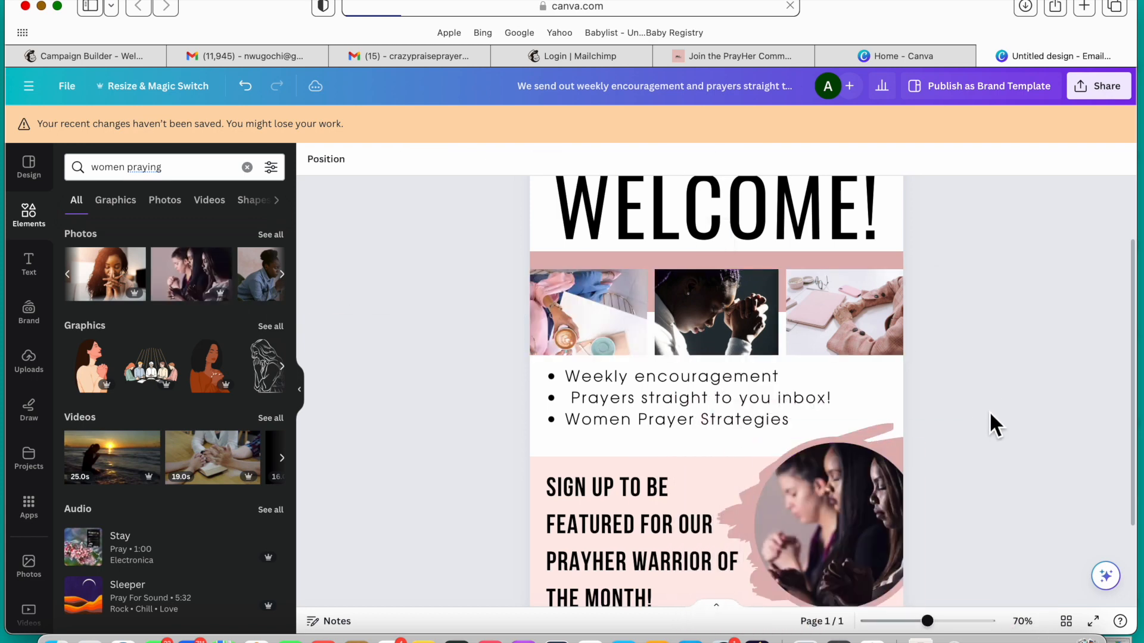
Step: Replace the middle photo of the three-image strip with the brightly lit photo of a curly-haired woman praying with clasped hands
scroll(989, 411, down, 3)
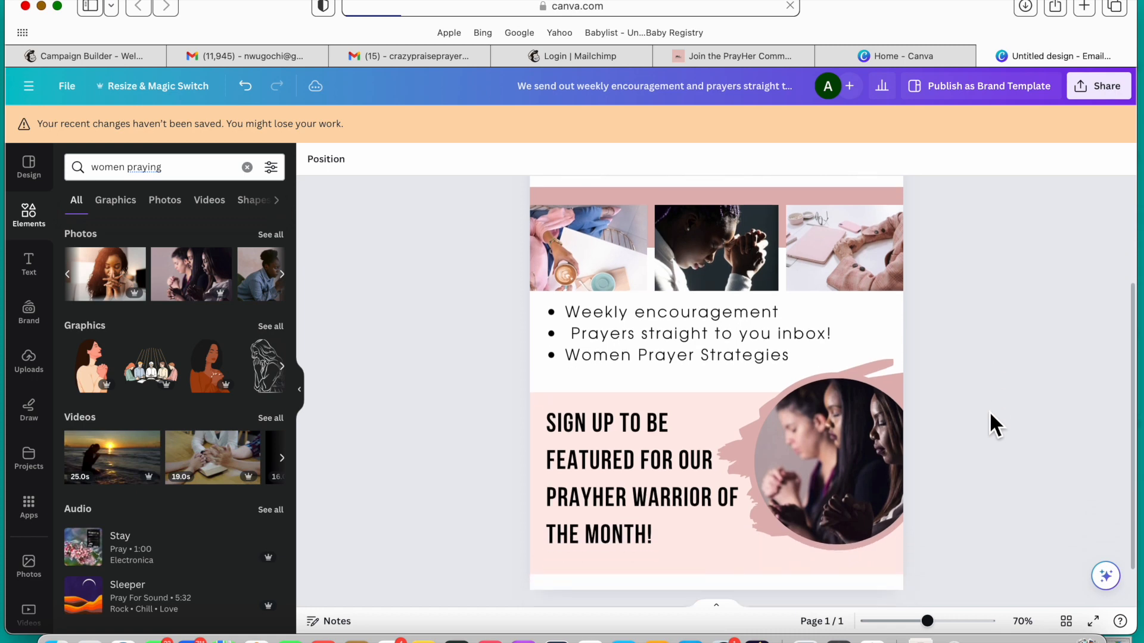
scroll(990, 414, up, 1)
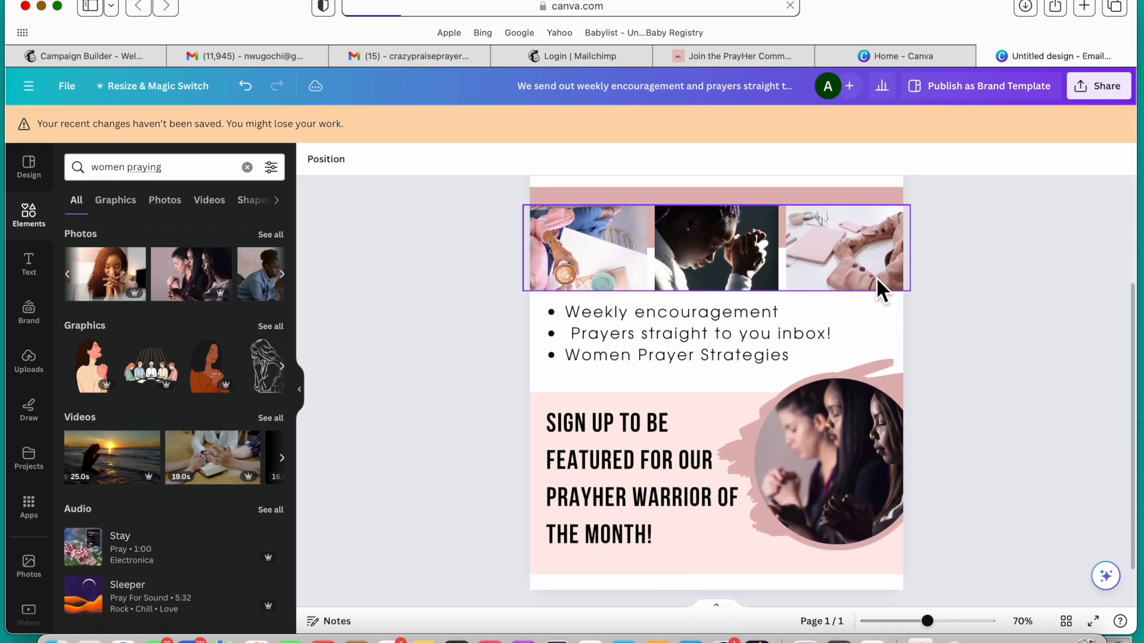
scroll(1044, 425, up, 4)
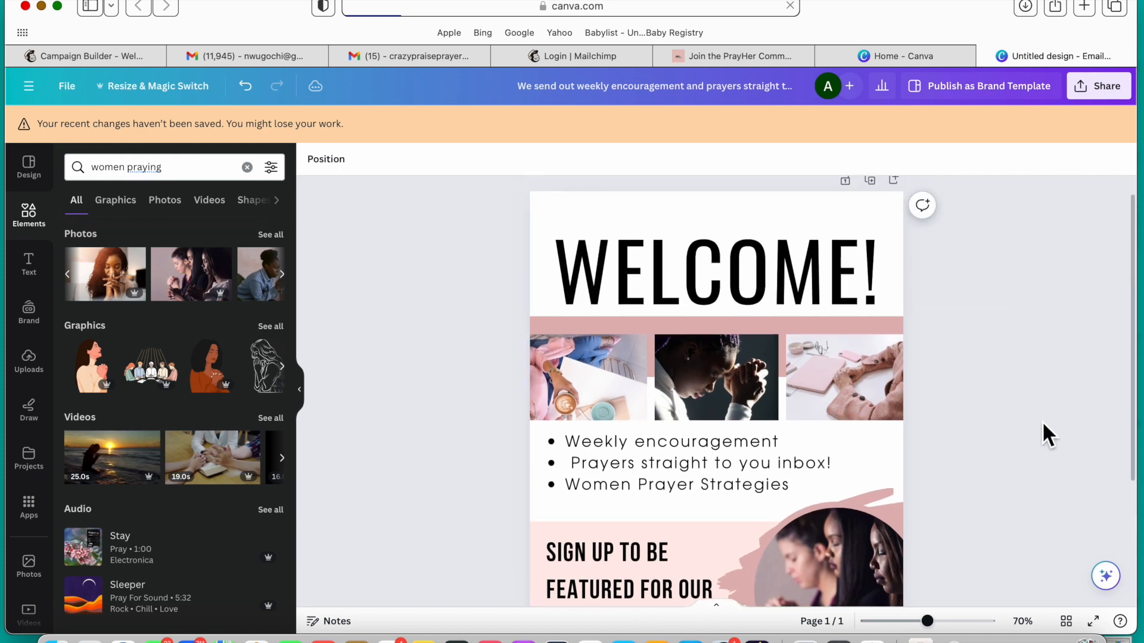
scroll(1042, 424, down, 3)
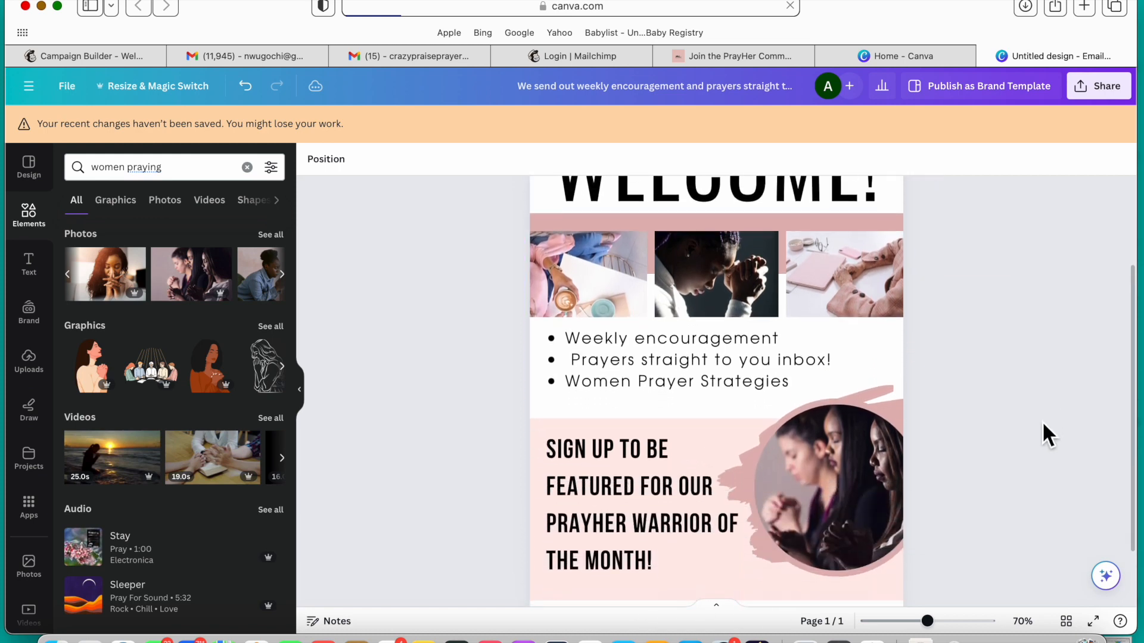
scroll(1042, 421, up, 4)
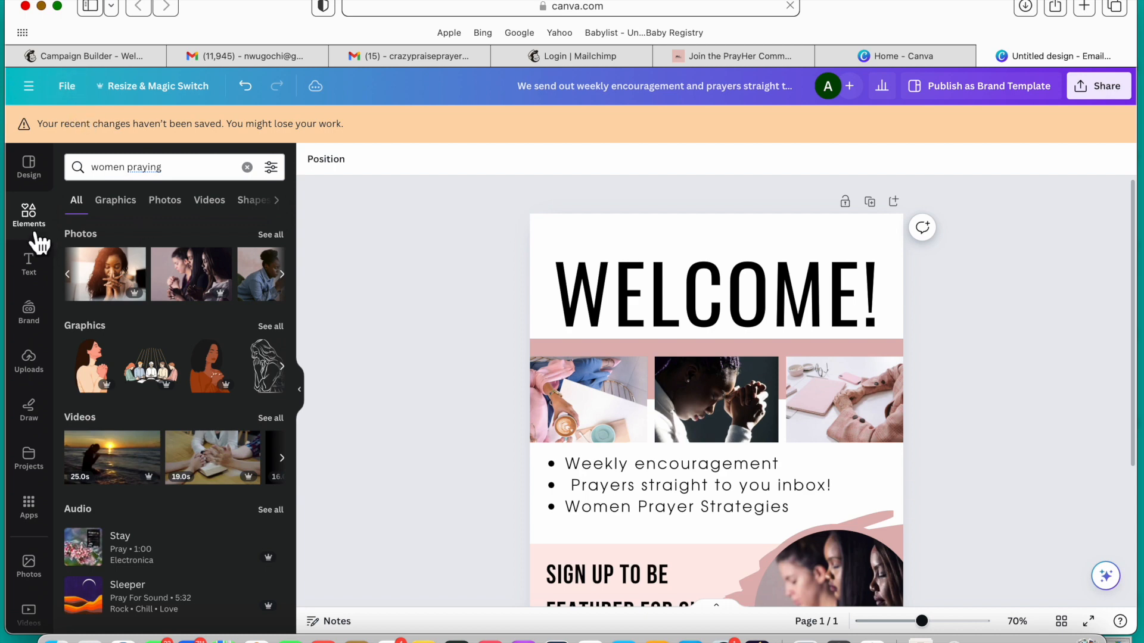
drag(126, 289, 669, 370)
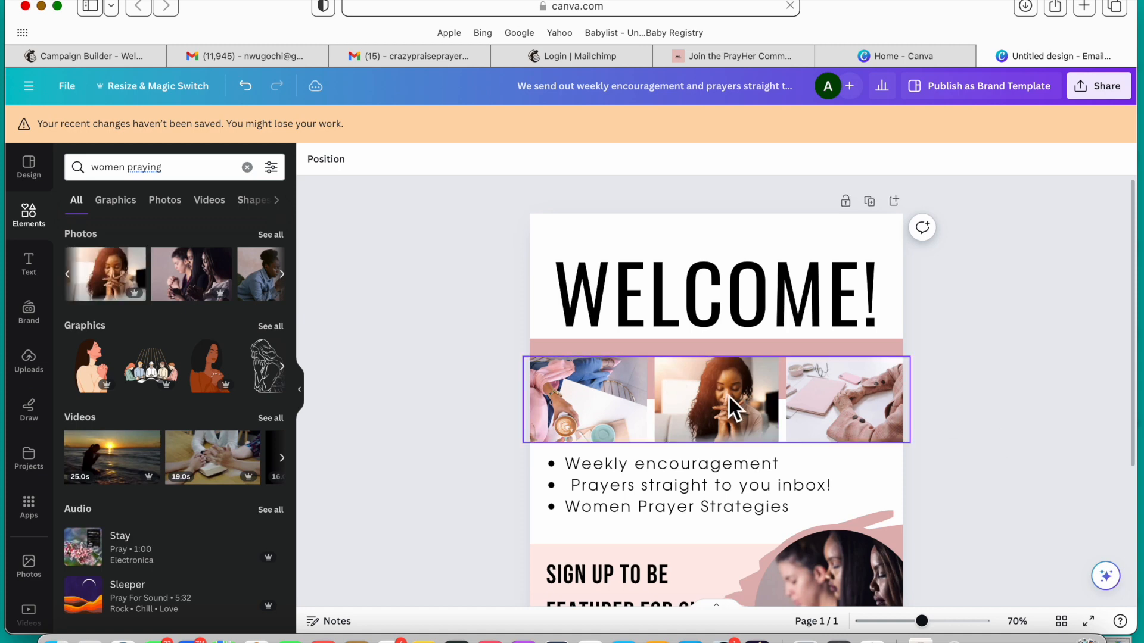
scroll(971, 442, down, 3)
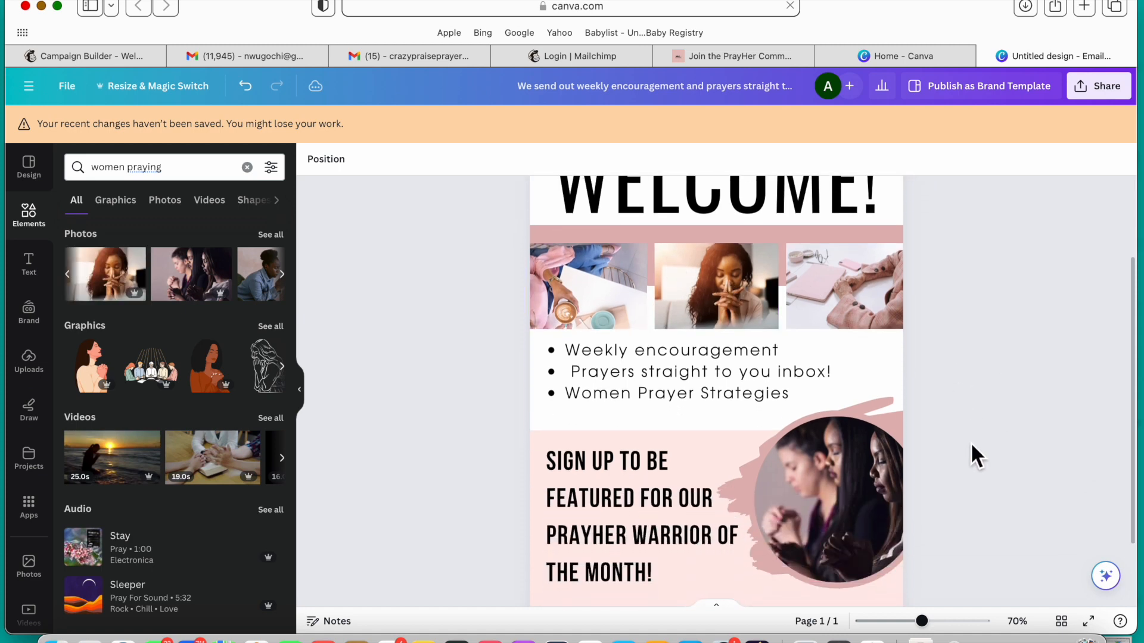
Step: Download the PrayHer Welcome design as a PNG at size 1 and close the preview of the downloaded file
scroll(970, 442, up, 3)
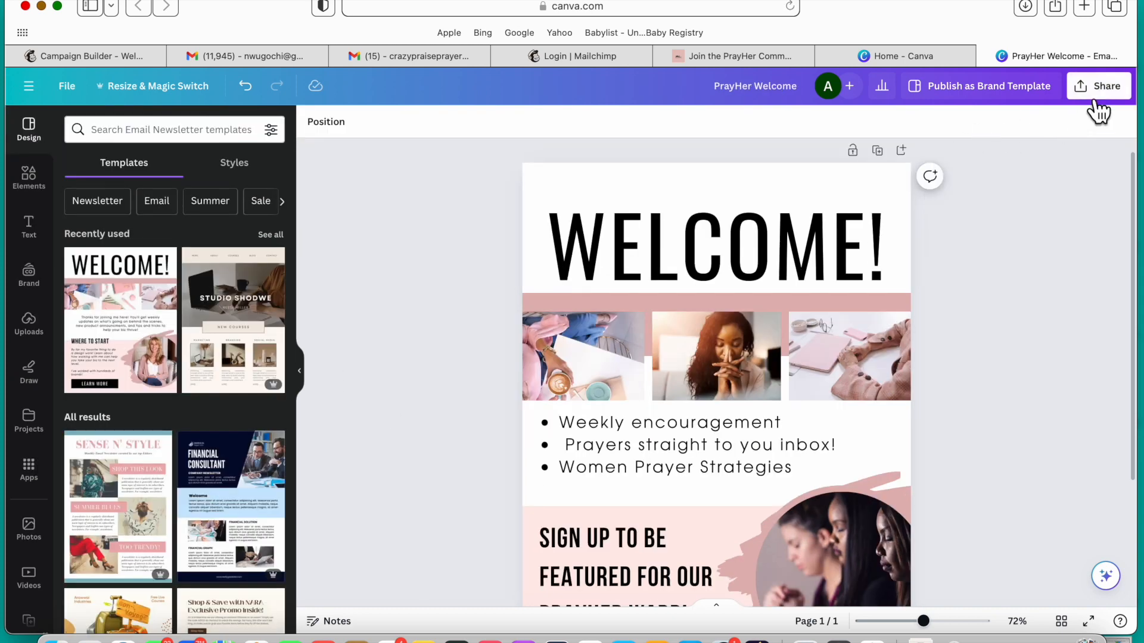
click(1094, 90)
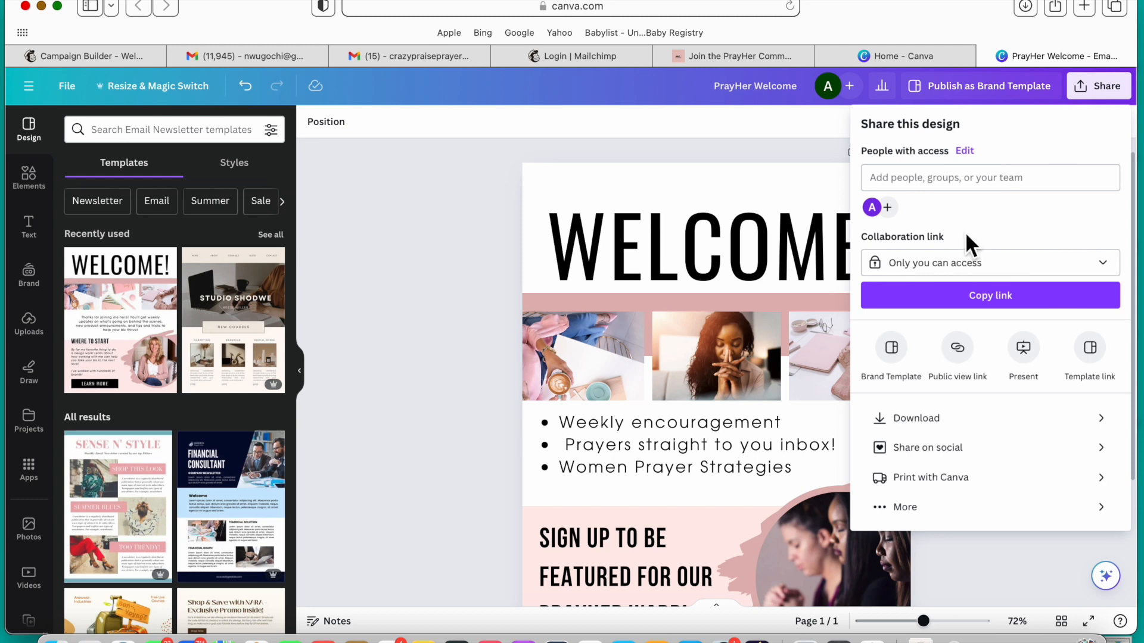
click(930, 424)
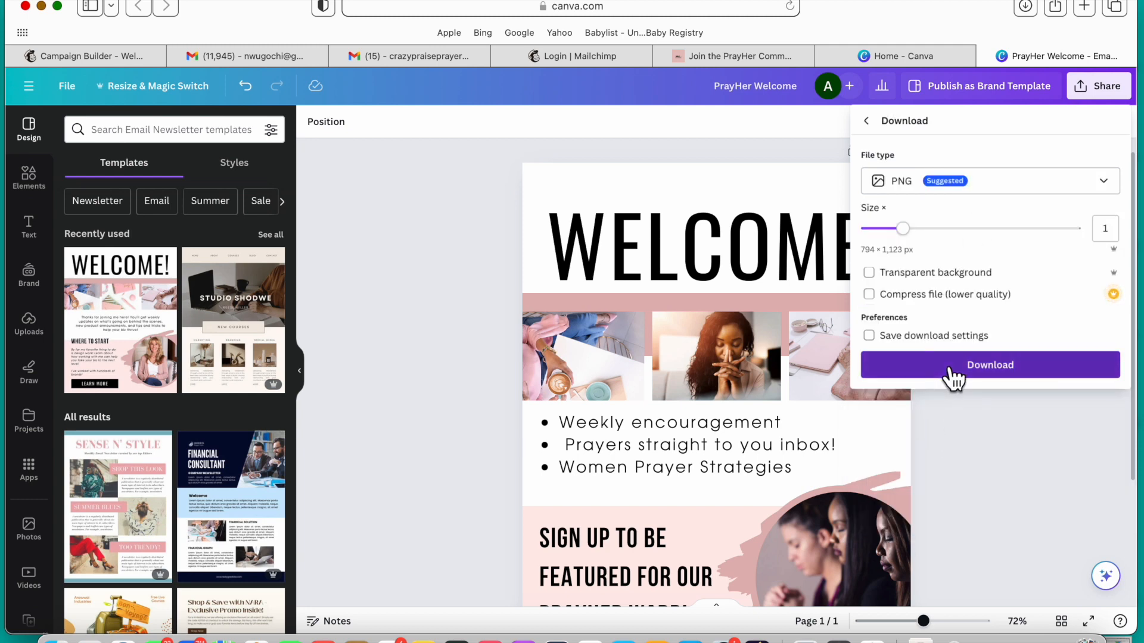
click(954, 375)
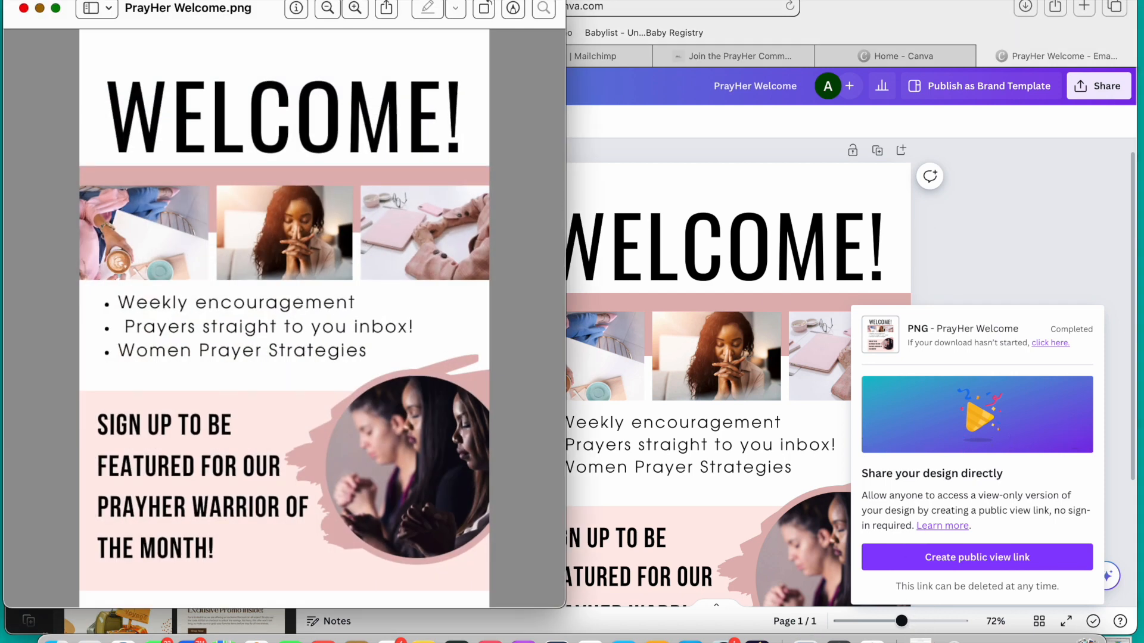
click(24, 8)
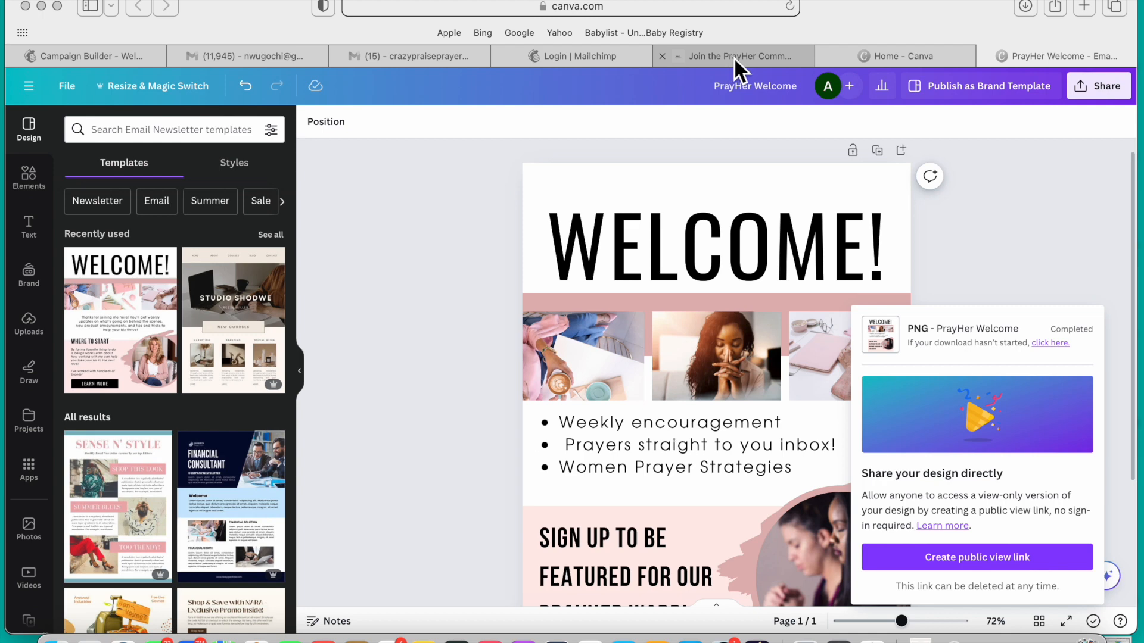
Step: Switch to the Mailchimp email and upload PrayHer Welcome.png into the empty image block below the intro text
click(133, 59)
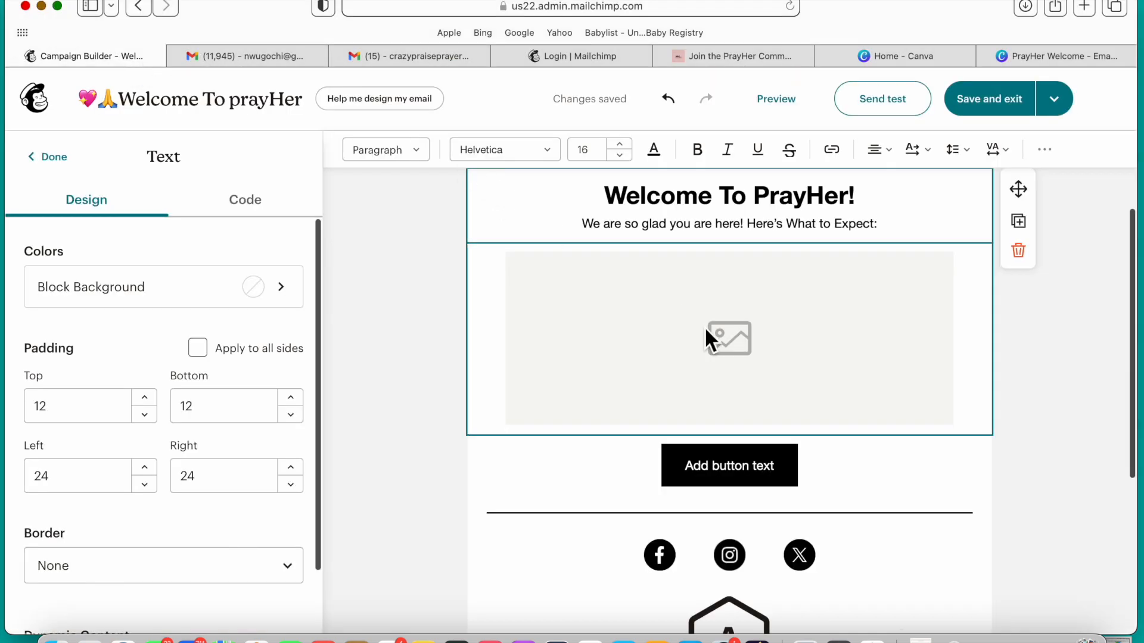
click(733, 371)
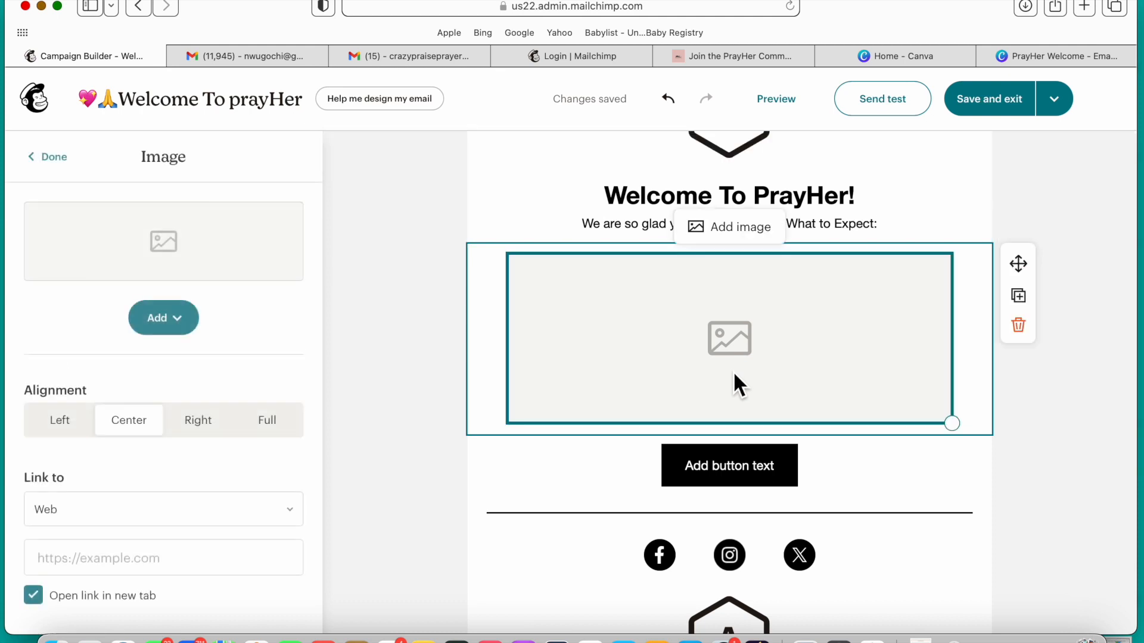
click(173, 324)
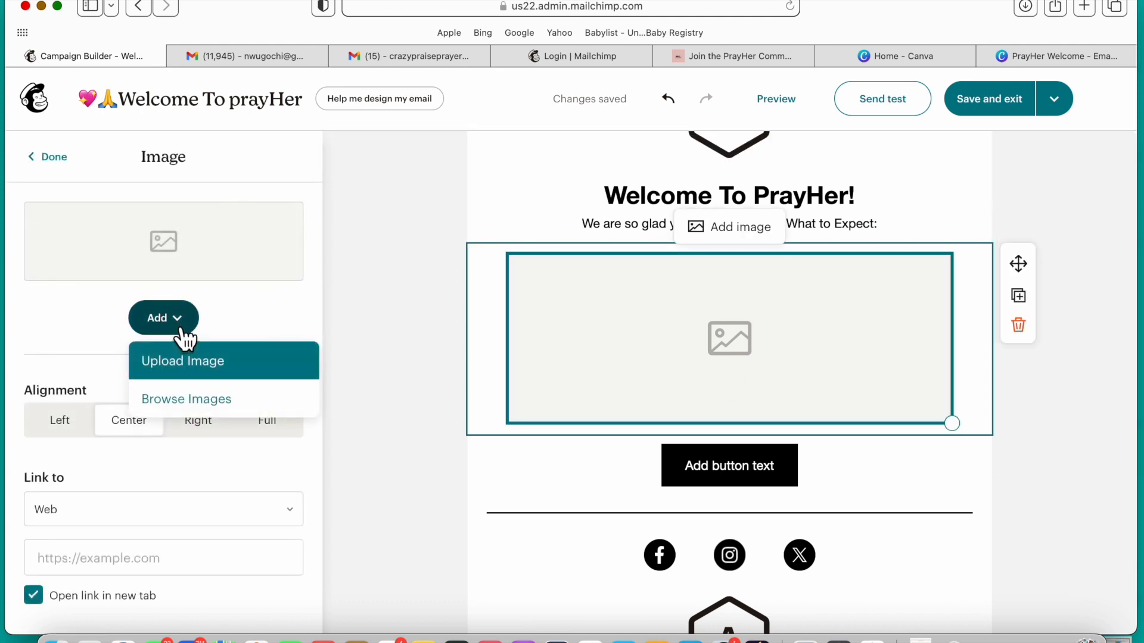
click(212, 371)
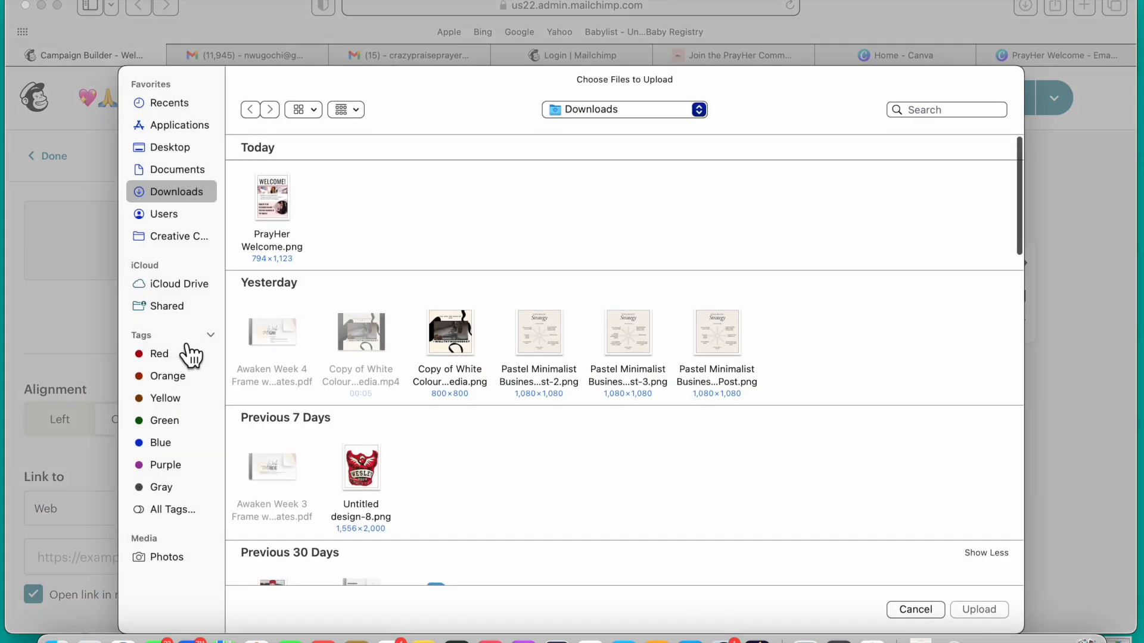
click(294, 218)
key(Return)
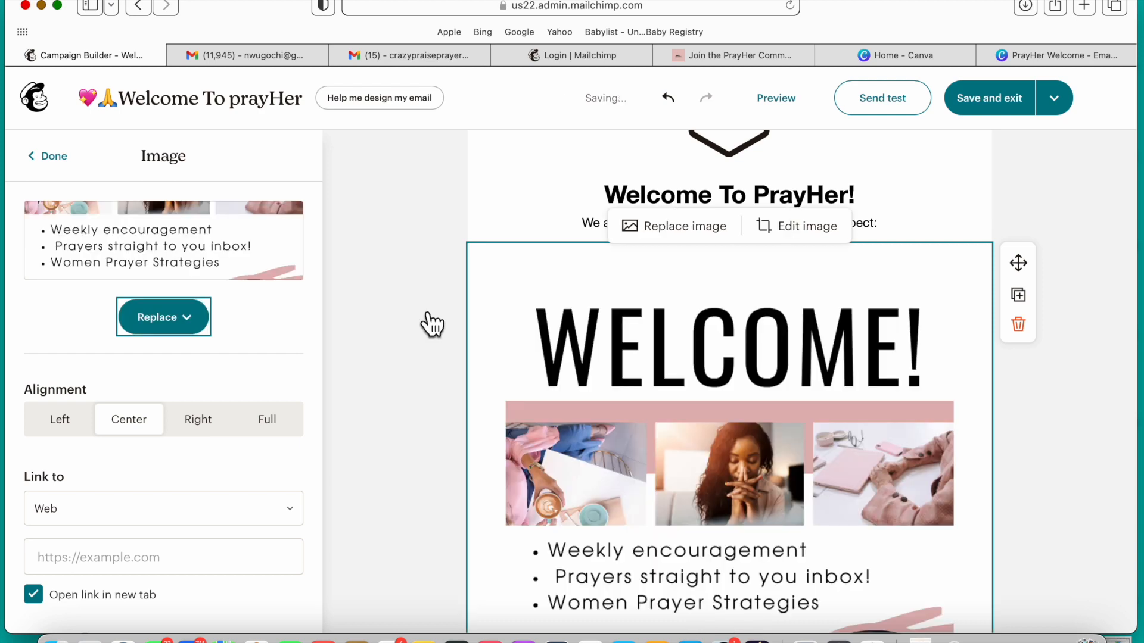
click(1098, 492)
scroll(1098, 492, down, 7)
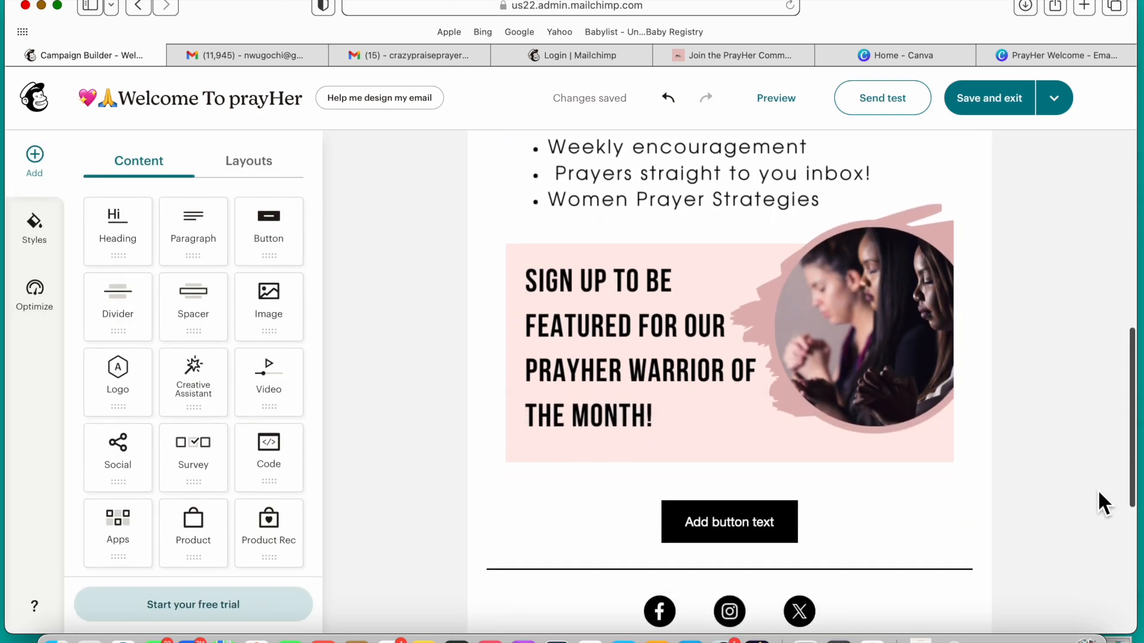
Step: Set the logo above the welcome heading by searching the Mac for "pray" and uploading I pray crazy-3.png
scroll(1098, 488, up, 8)
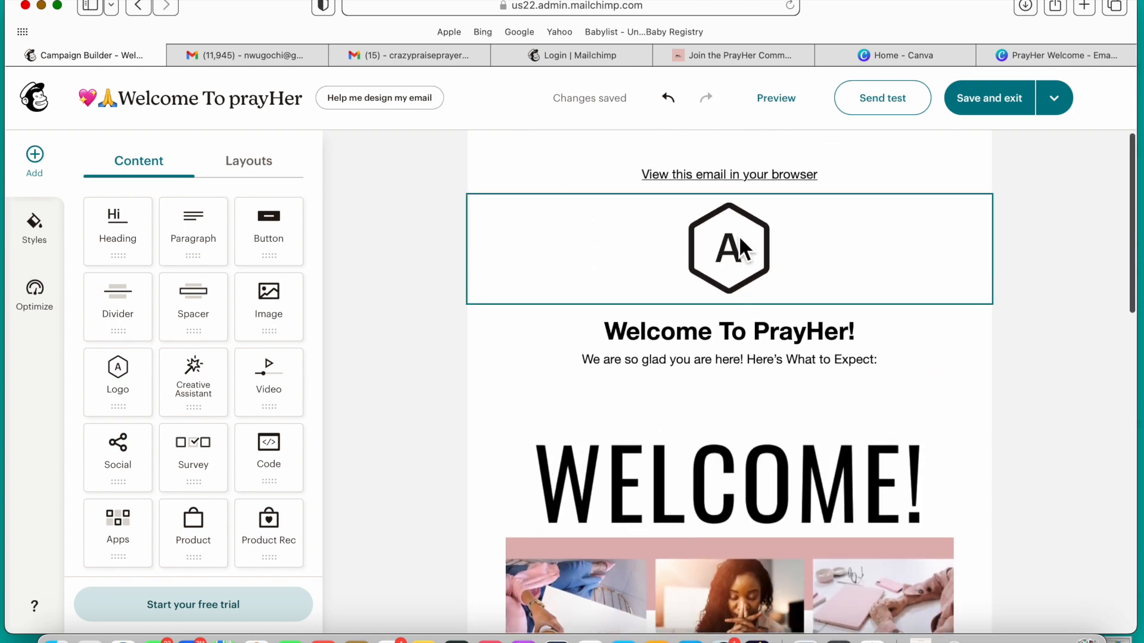
click(741, 239)
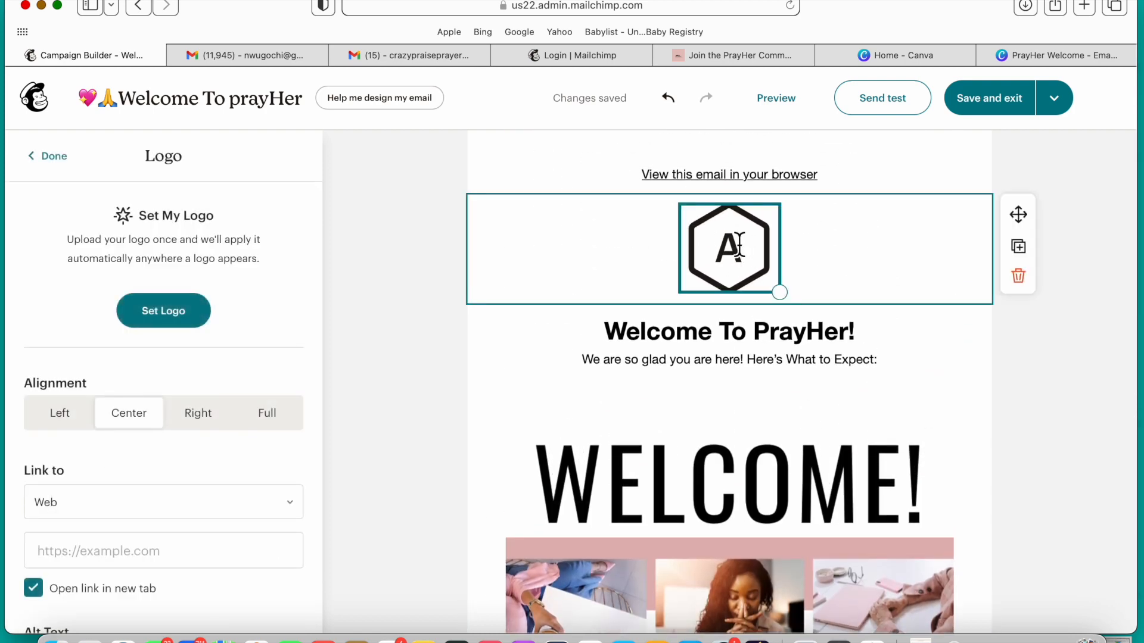
click(196, 338)
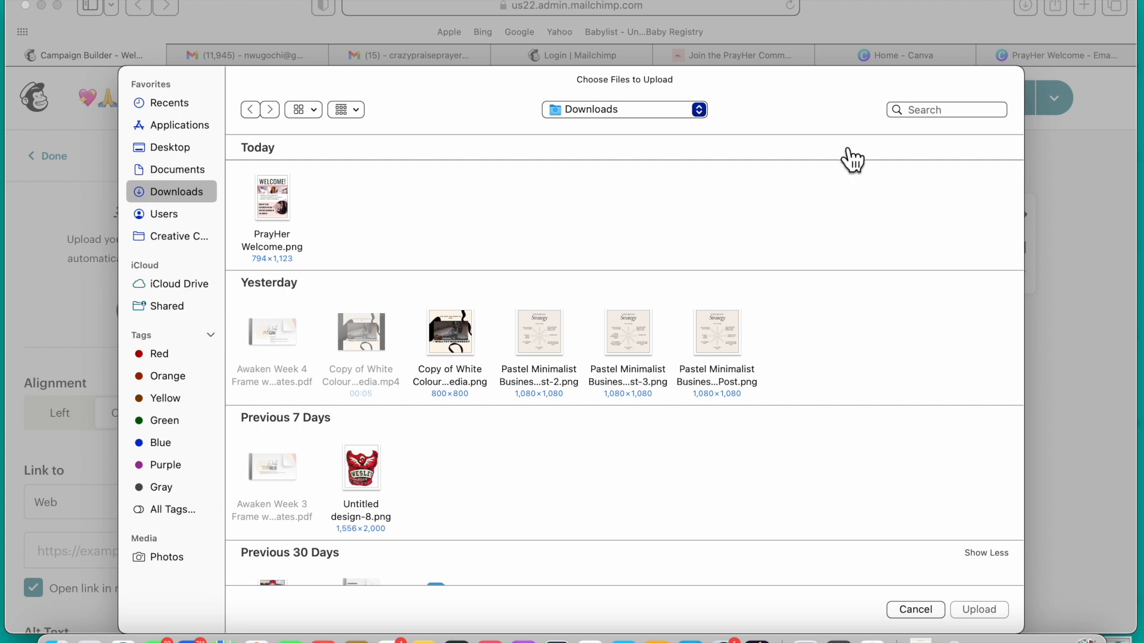
click(977, 115)
text(pray)
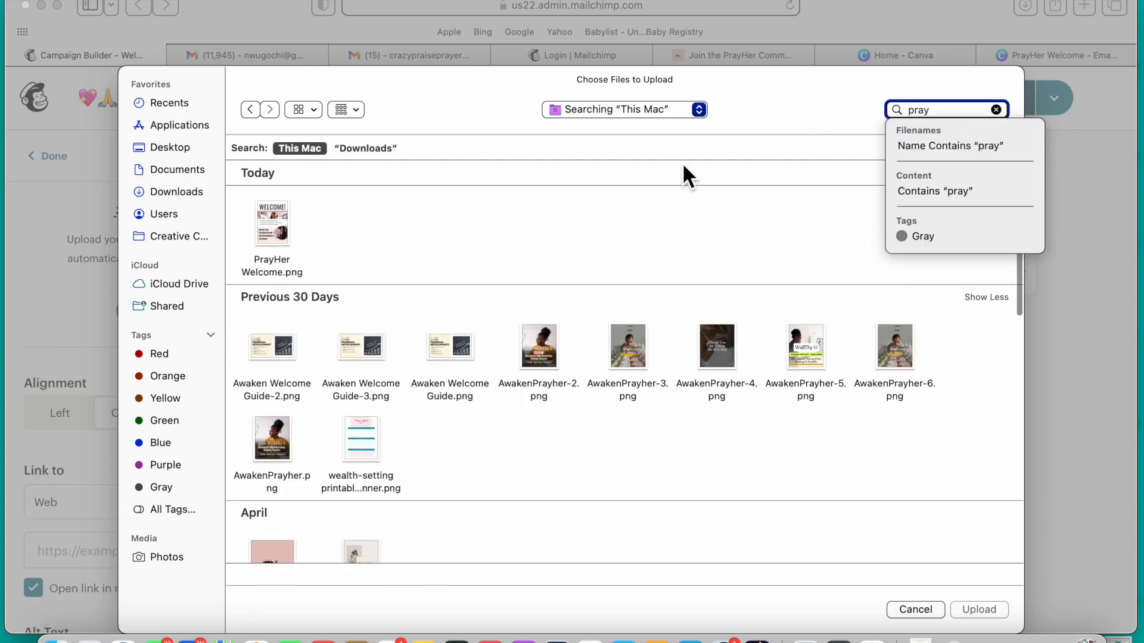
click(274, 552)
scroll(349, 484, down, 2)
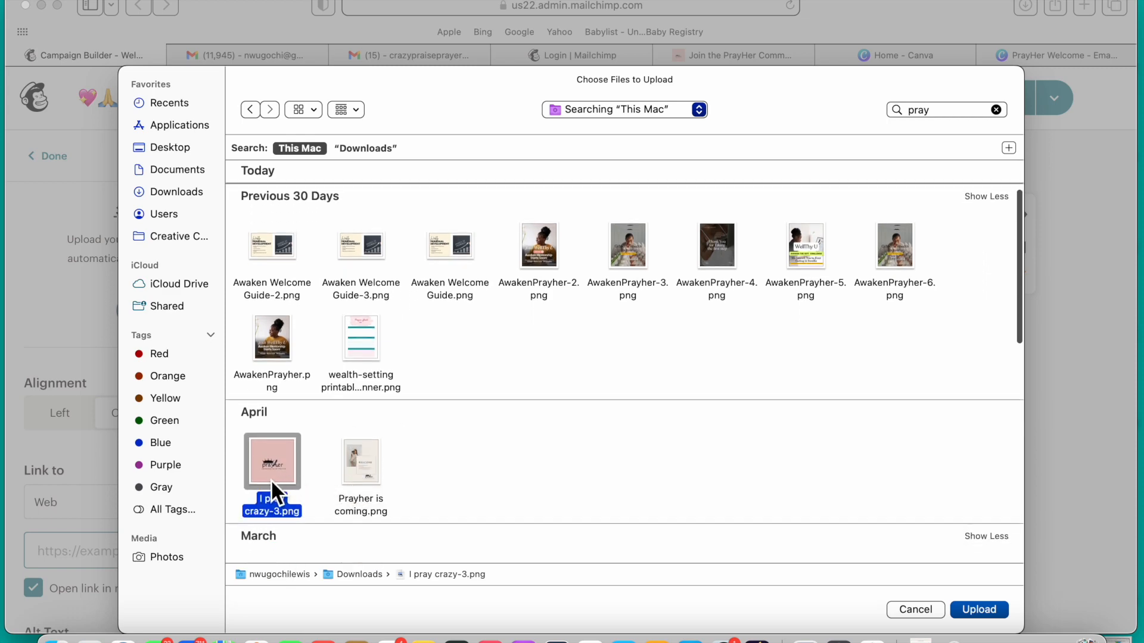
double_click(271, 479)
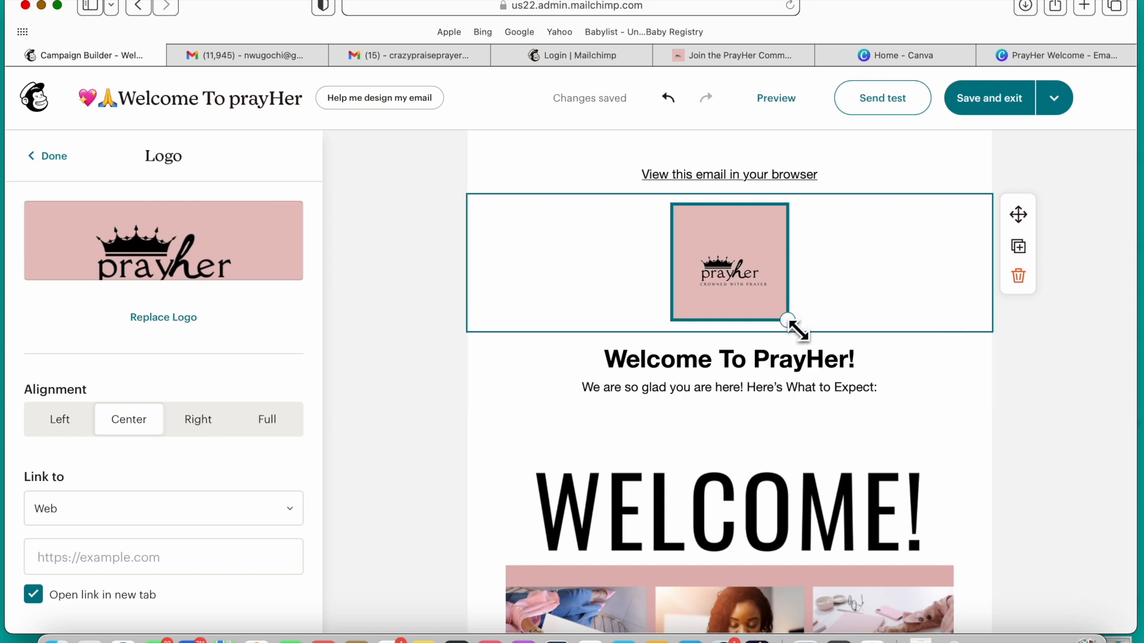
Step: Enter "Sign" as the web link of the button below the Warrior of the Month graphic
scroll(883, 354, down, 3)
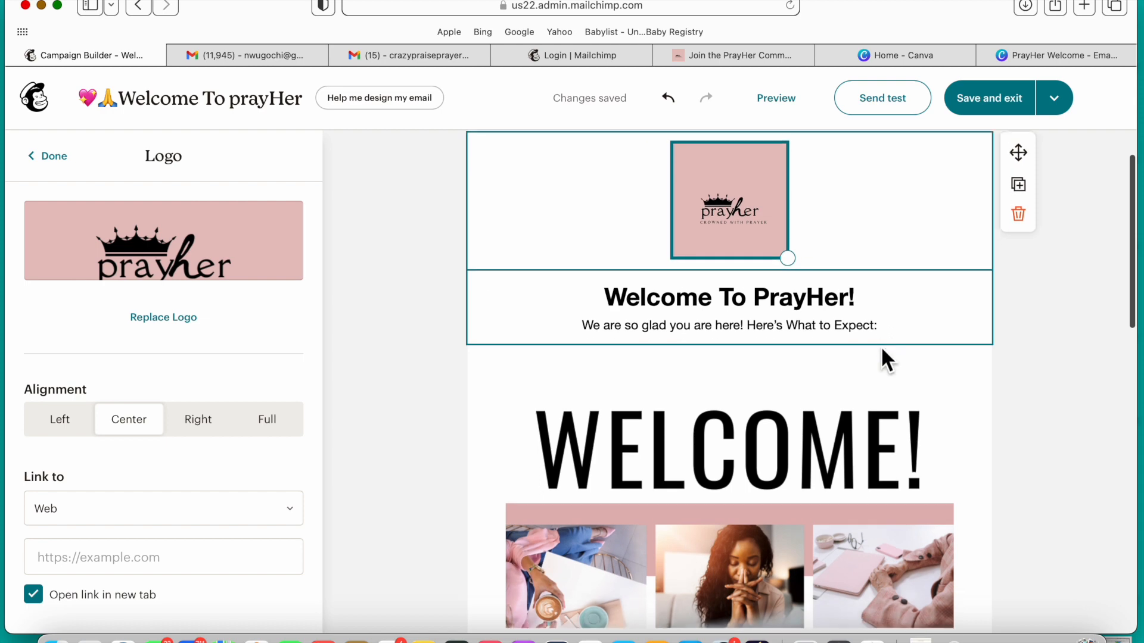
scroll(882, 357, down, 1)
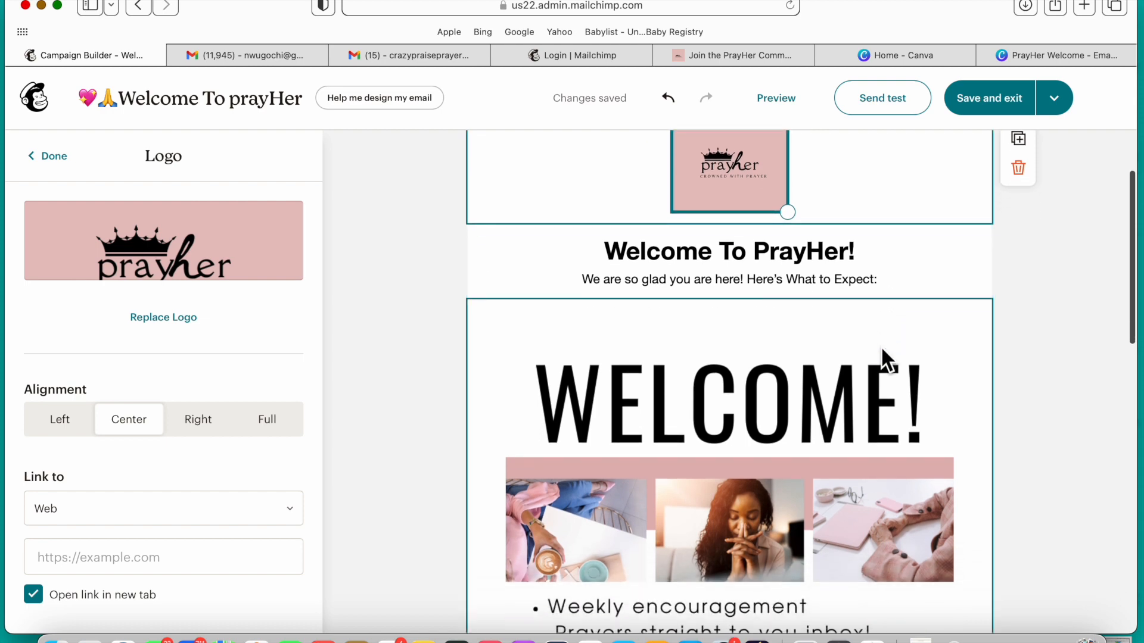
scroll(882, 358, down, 4)
scroll(882, 351, down, 8)
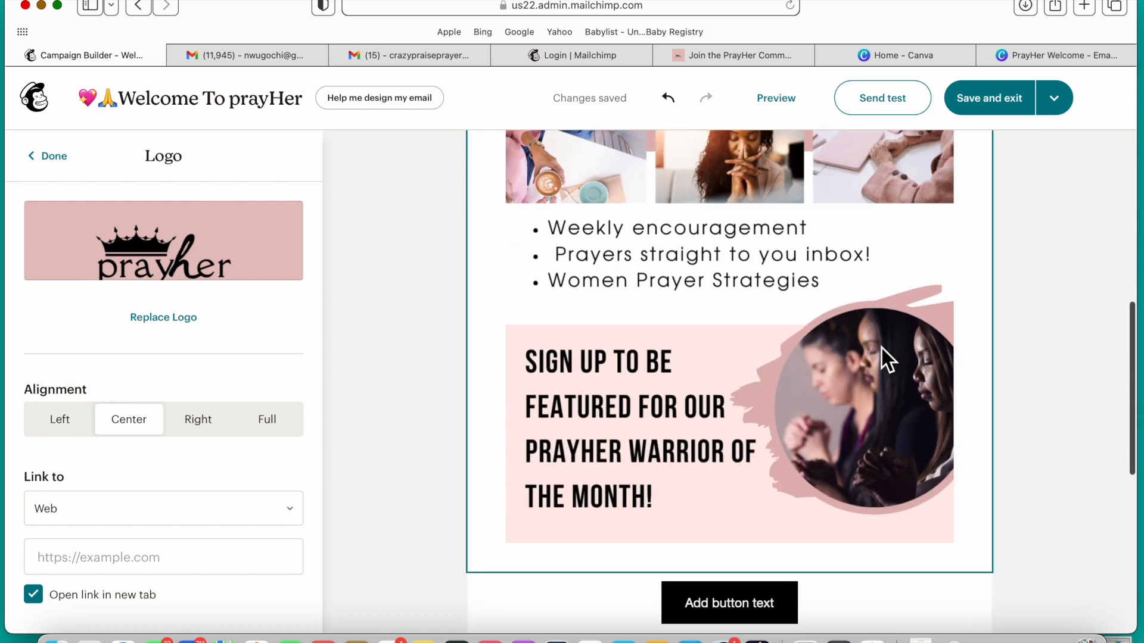
scroll(882, 348, down, 2)
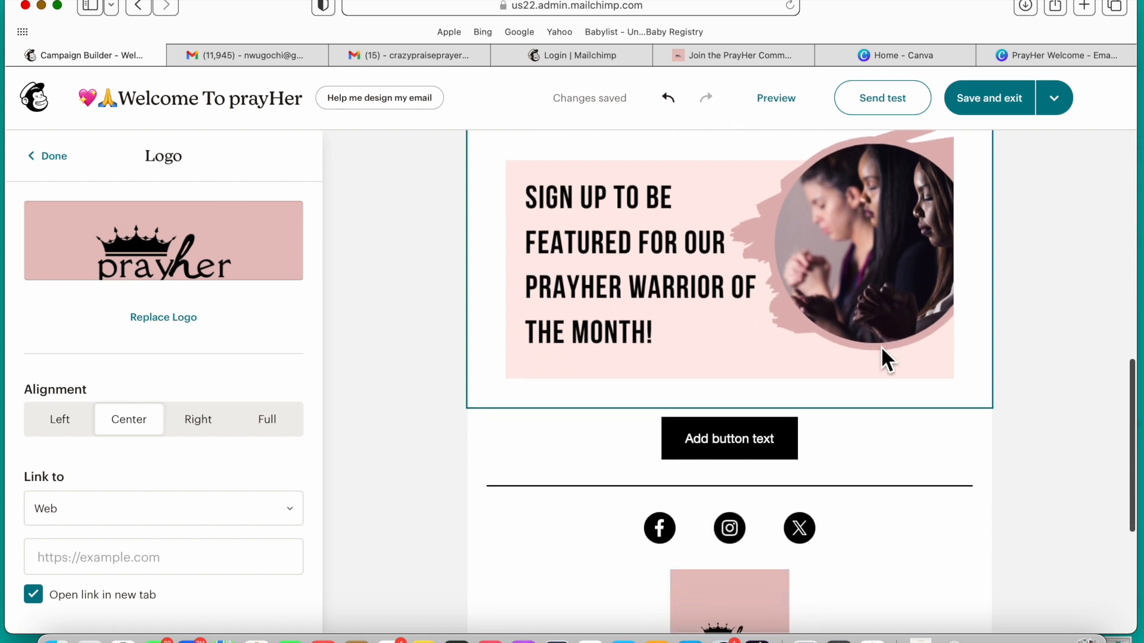
click(773, 444)
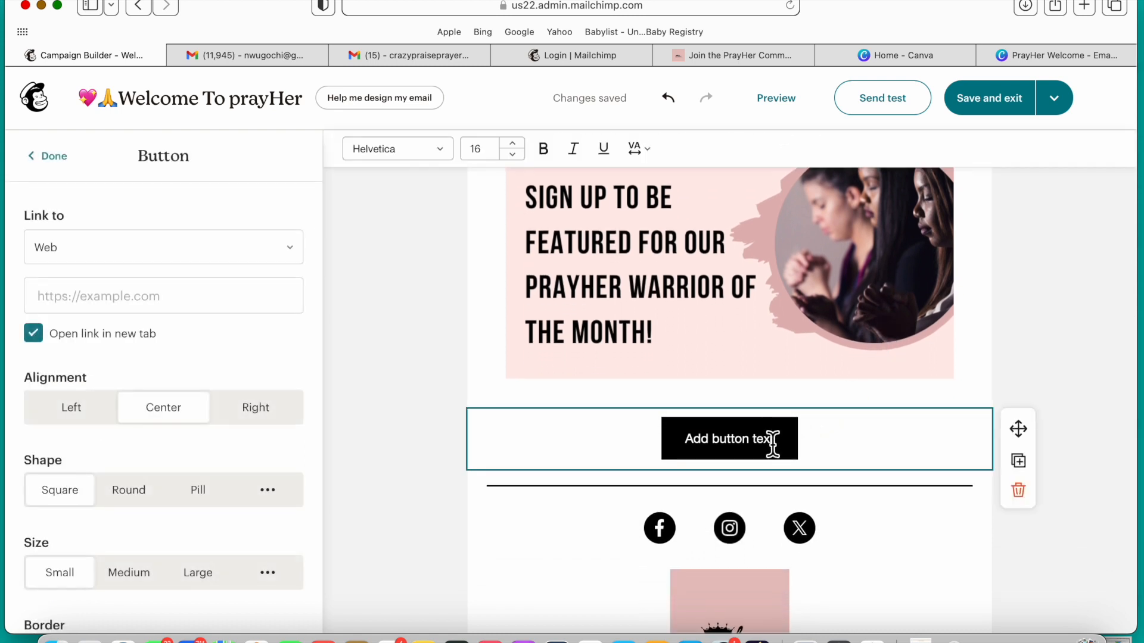
triple_click(773, 444)
click(234, 314)
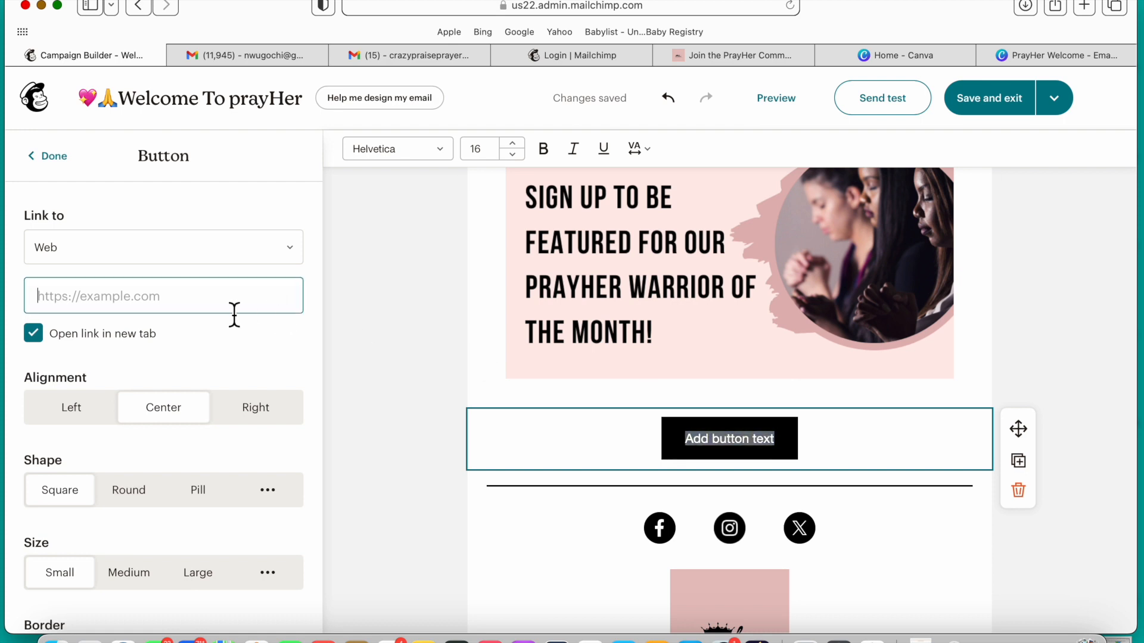
text(Sign)
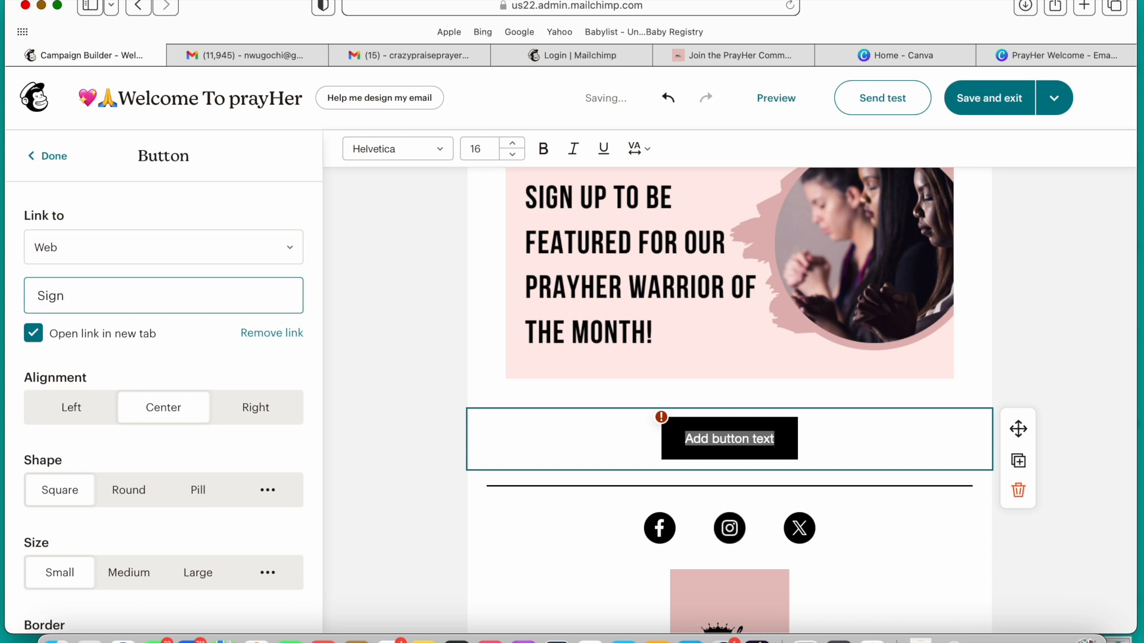
text( Up)
click(441, 445)
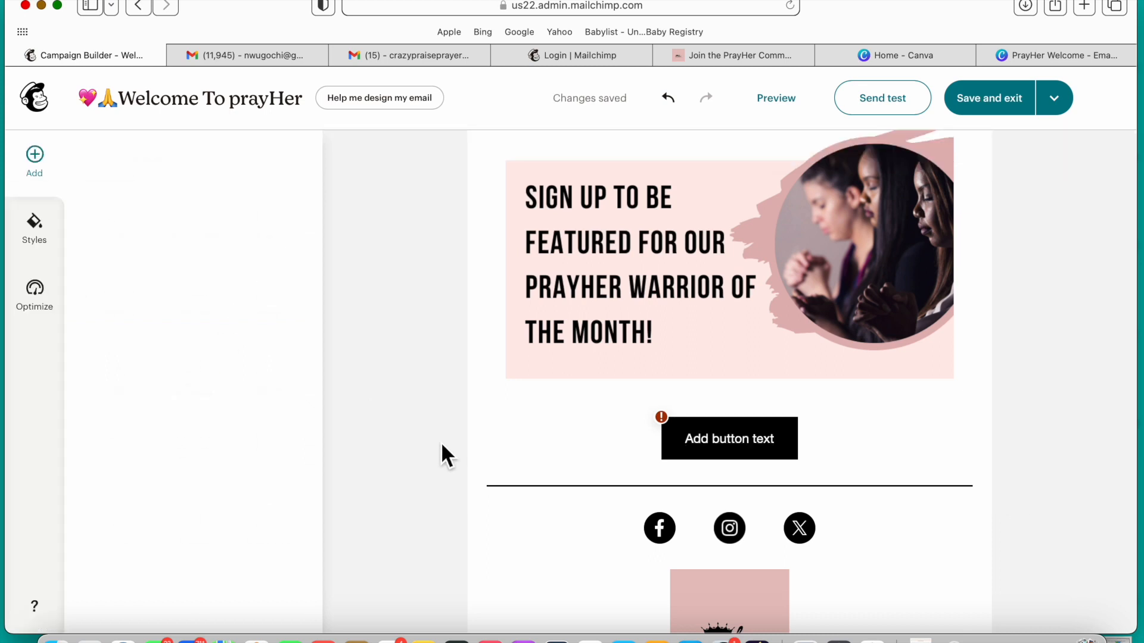
Step: Replace the placeholder label on the button below the graphic with "Sign Up"
click(740, 449)
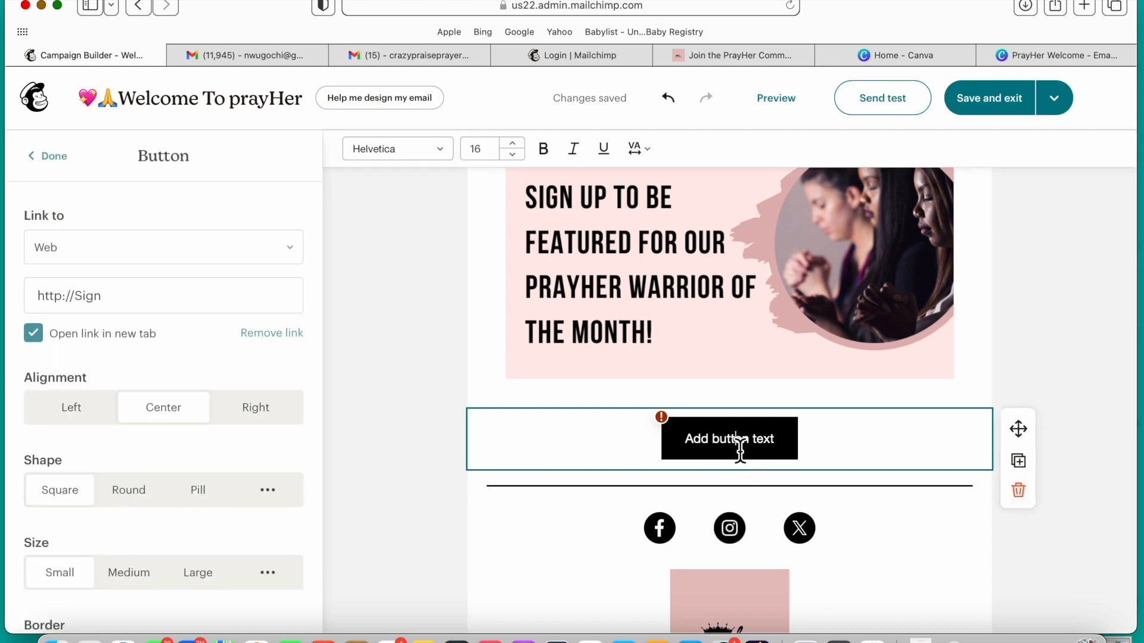
triple_click(740, 450)
text(S)
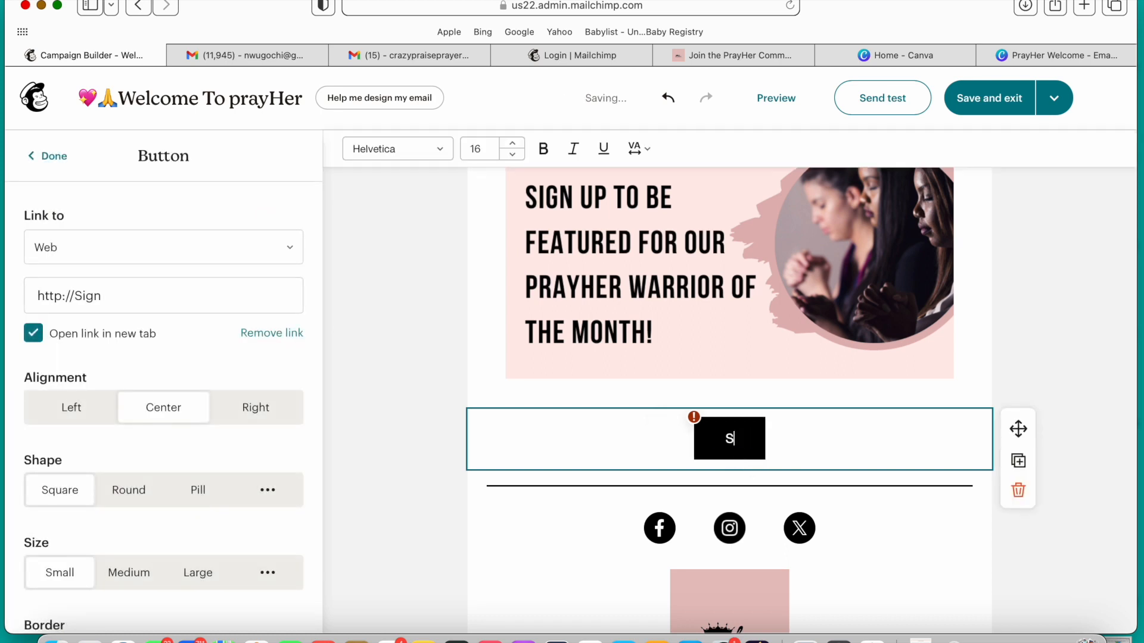
text(ign Up)
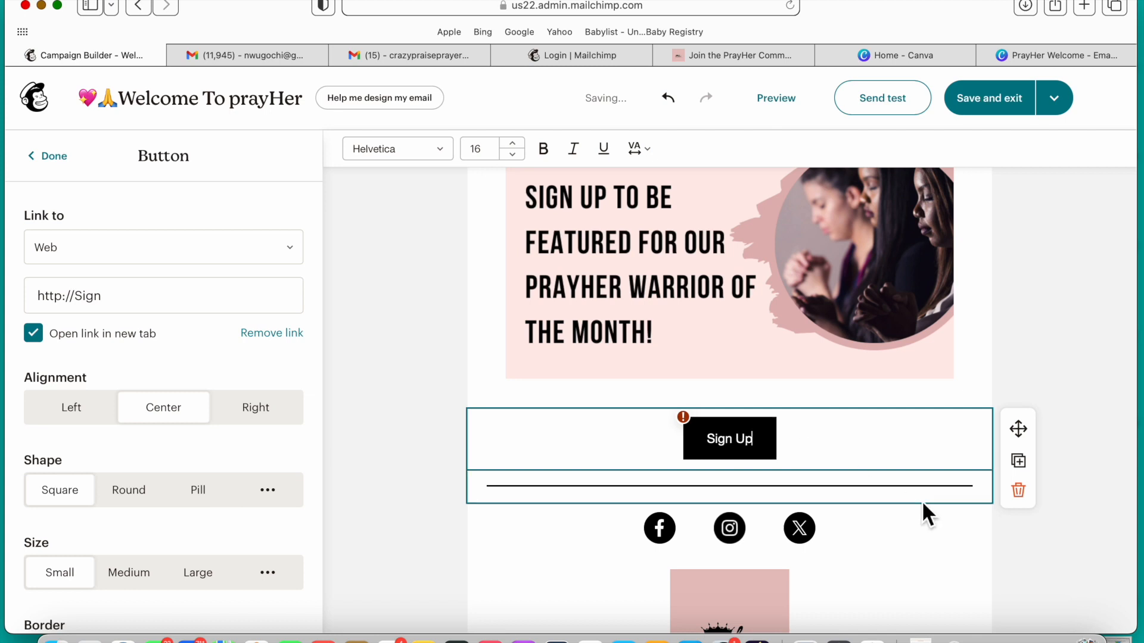
Step: Review the footer's logo, copyright and mailing address placeholders, and check the rest of the email layout
click(943, 579)
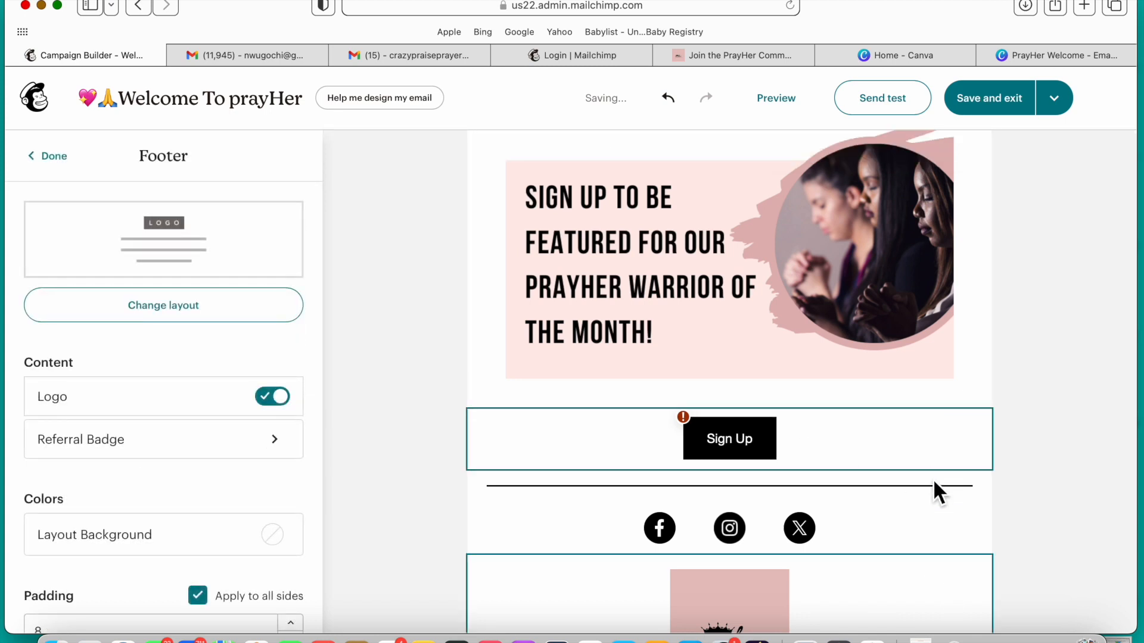
scroll(952, 539, down, 3)
scroll(952, 554, down, 3)
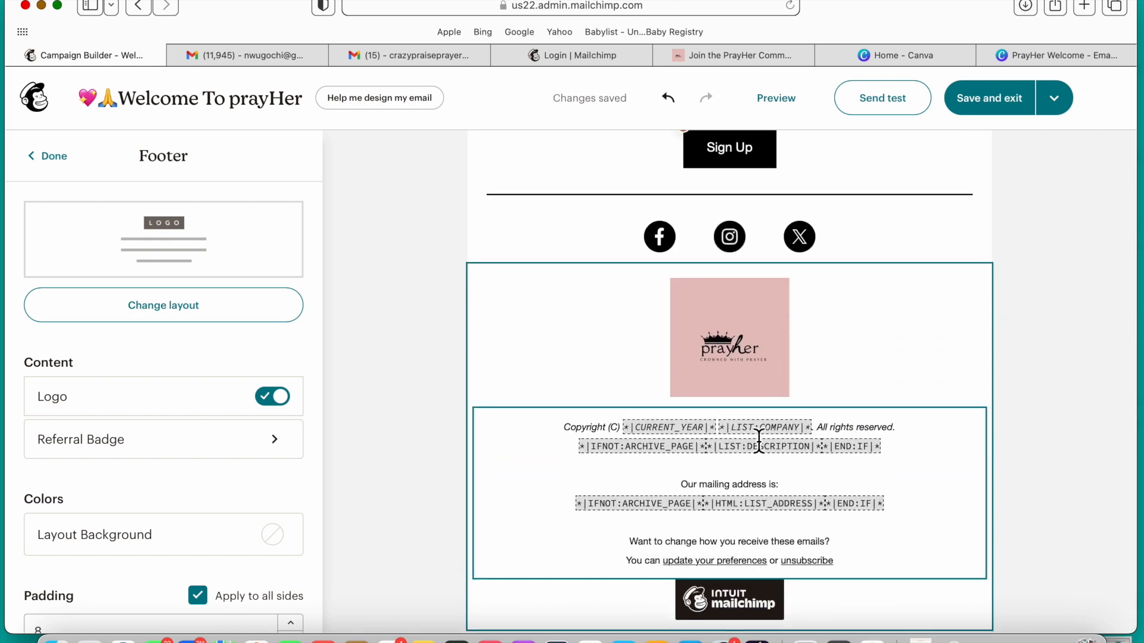
click(1066, 359)
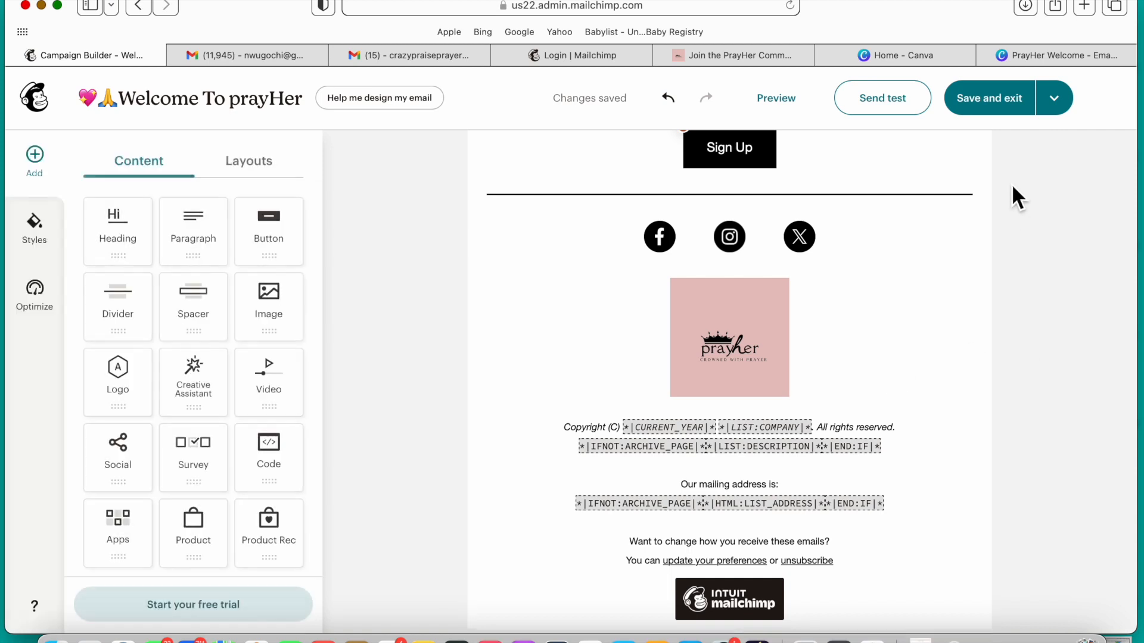
scroll(909, 371, up, 1)
scroll(909, 373, up, 2)
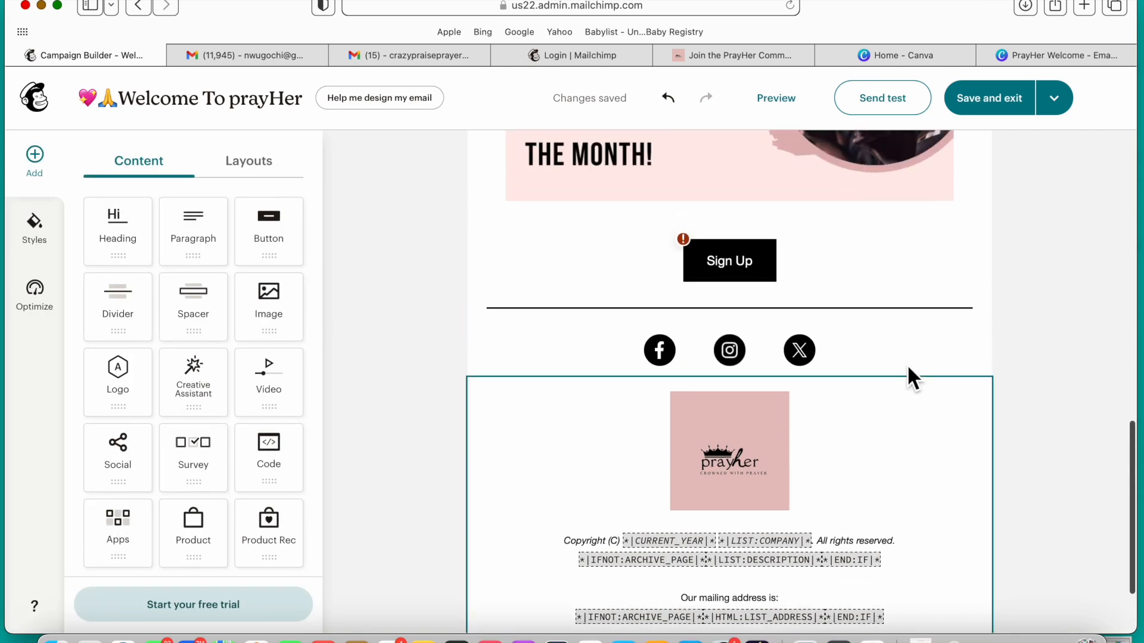
scroll(908, 372, down, 2)
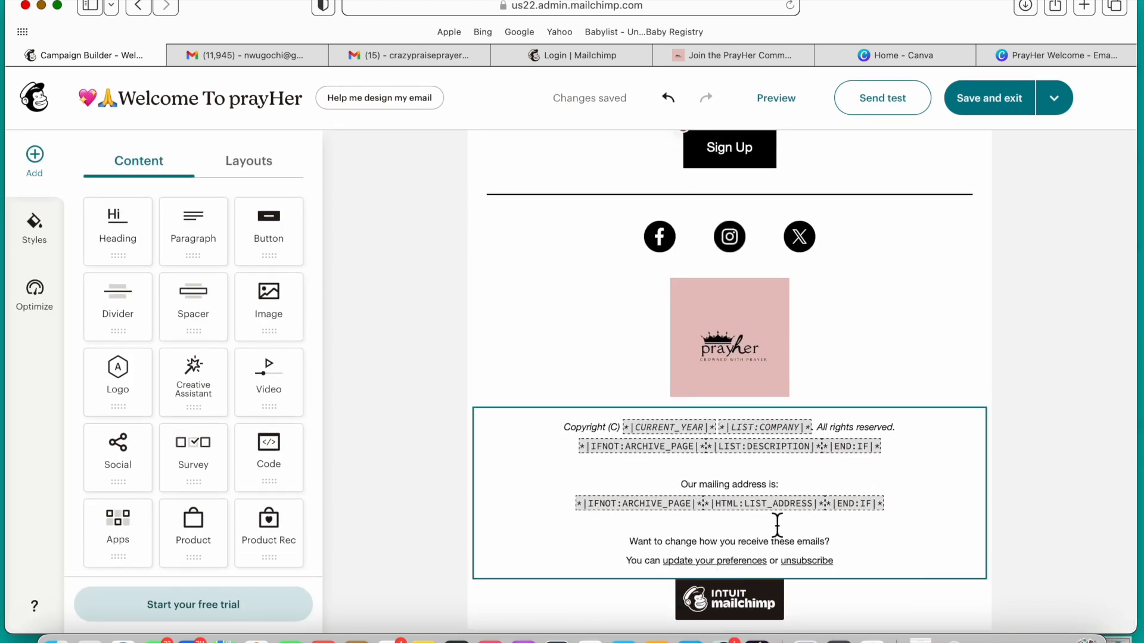
scroll(778, 519, up, 6)
scroll(779, 508, up, 10)
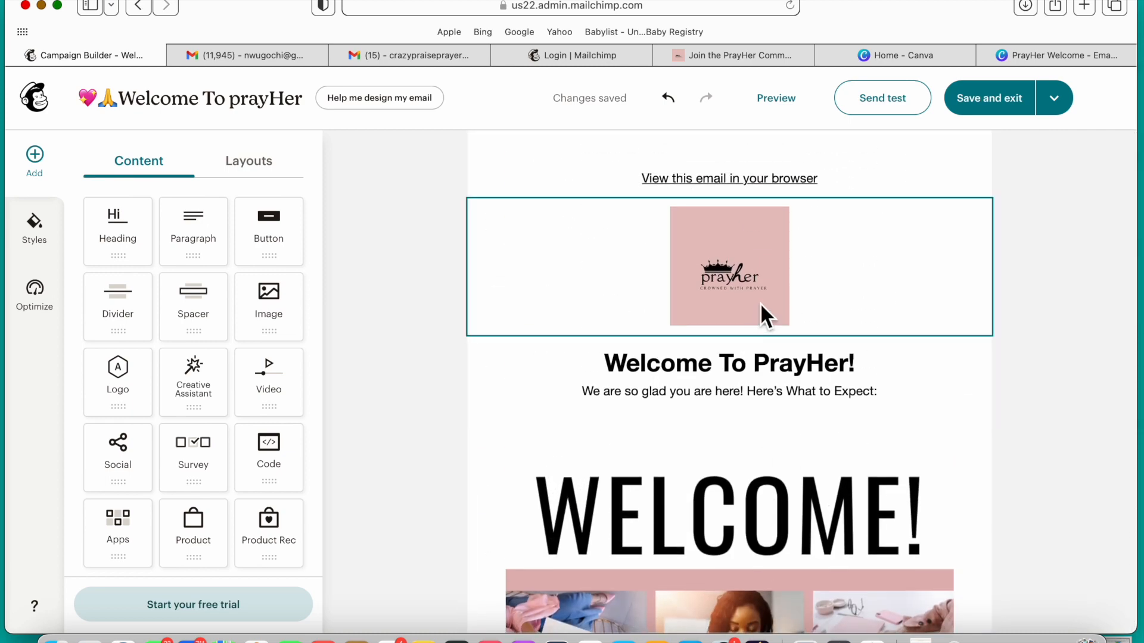
Step: Save and exit the email design, and review the finished email in the desktop preview
click(1001, 101)
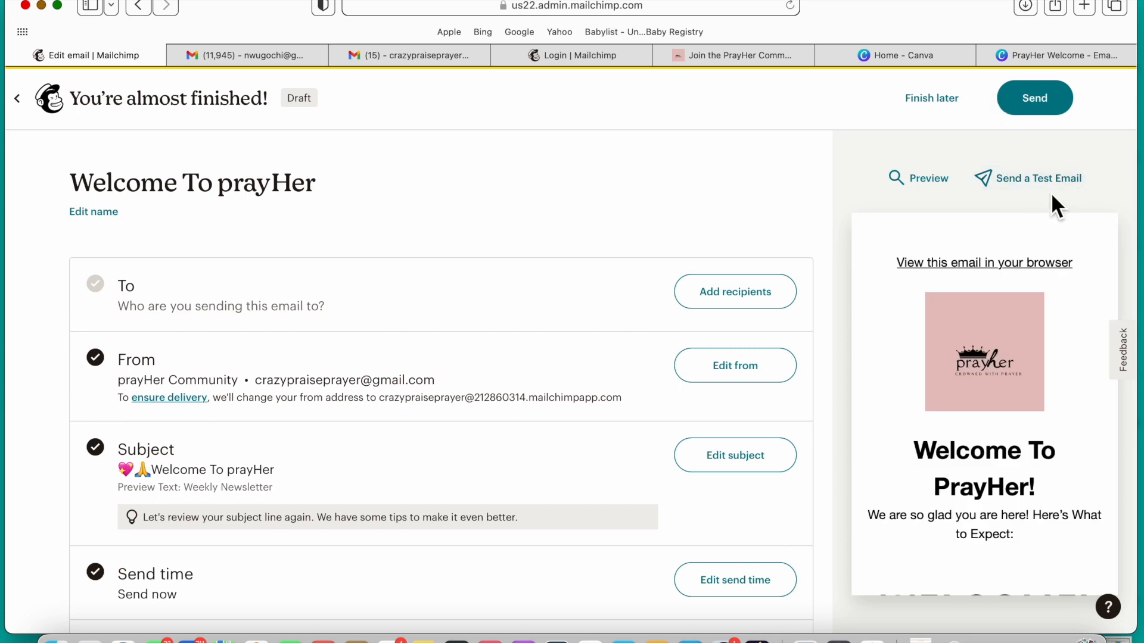
scroll(1034, 352, down, 3)
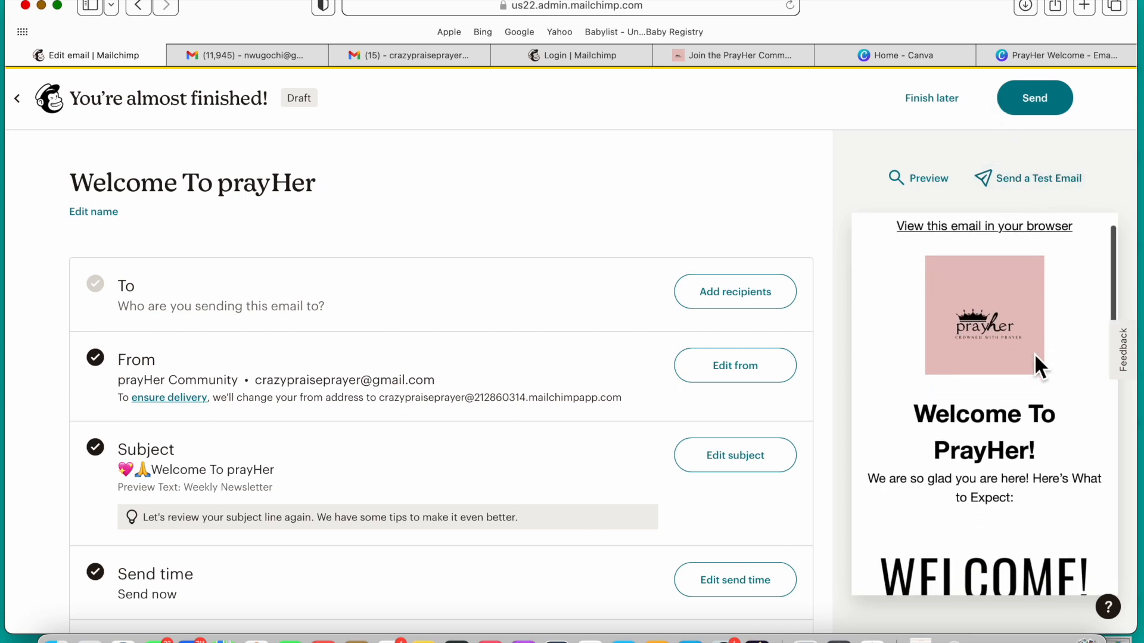
click(936, 184)
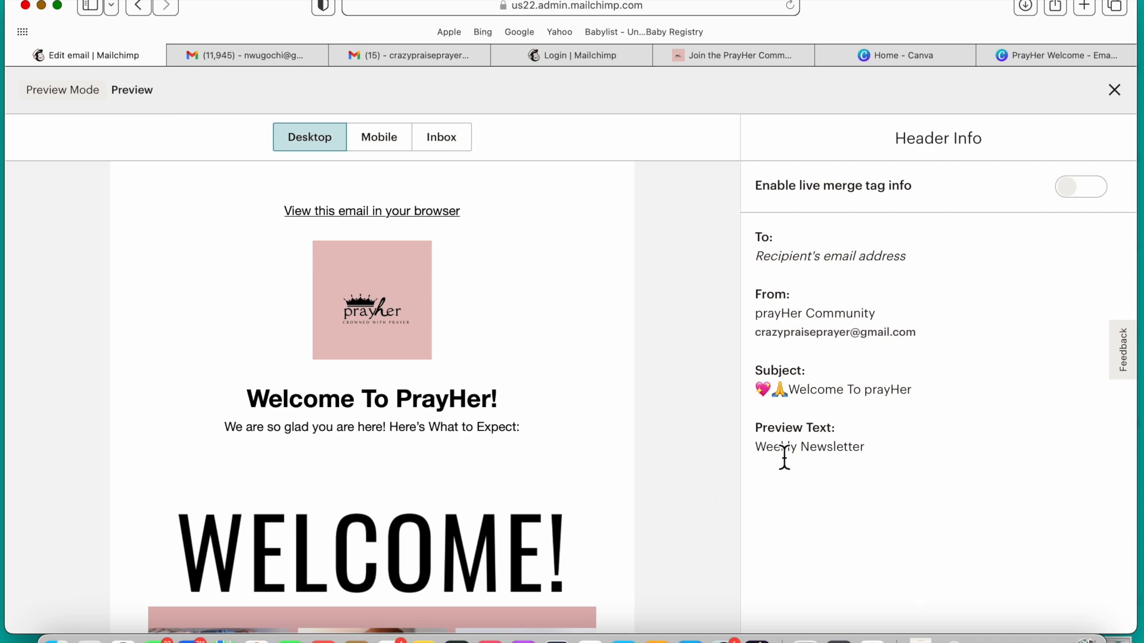
scroll(408, 453, down, 4)
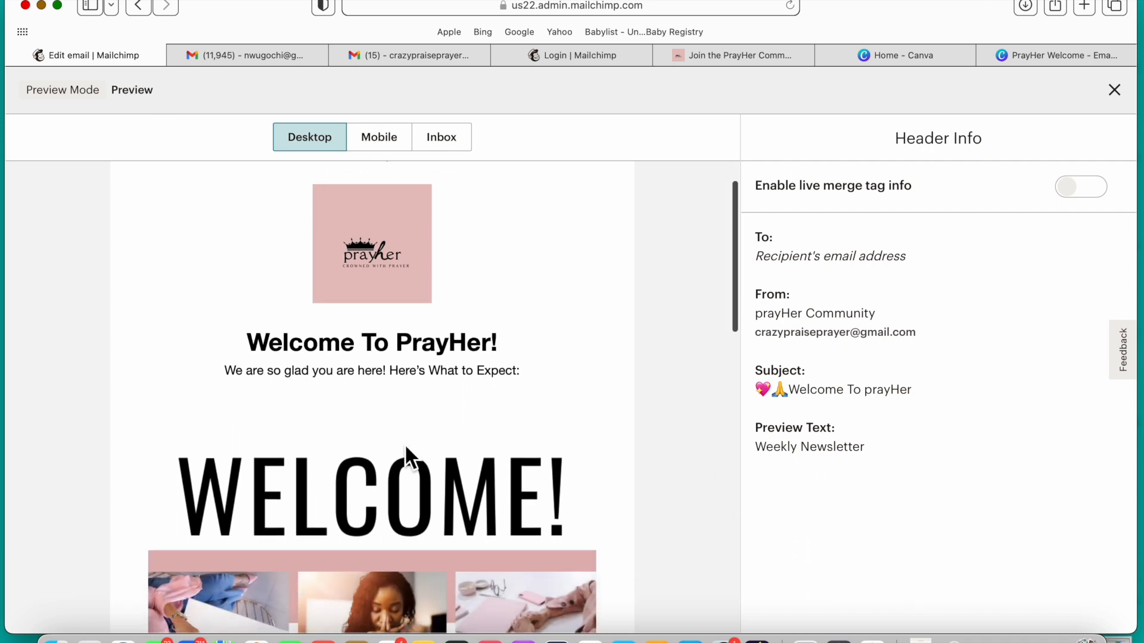
scroll(406, 443, down, 3)
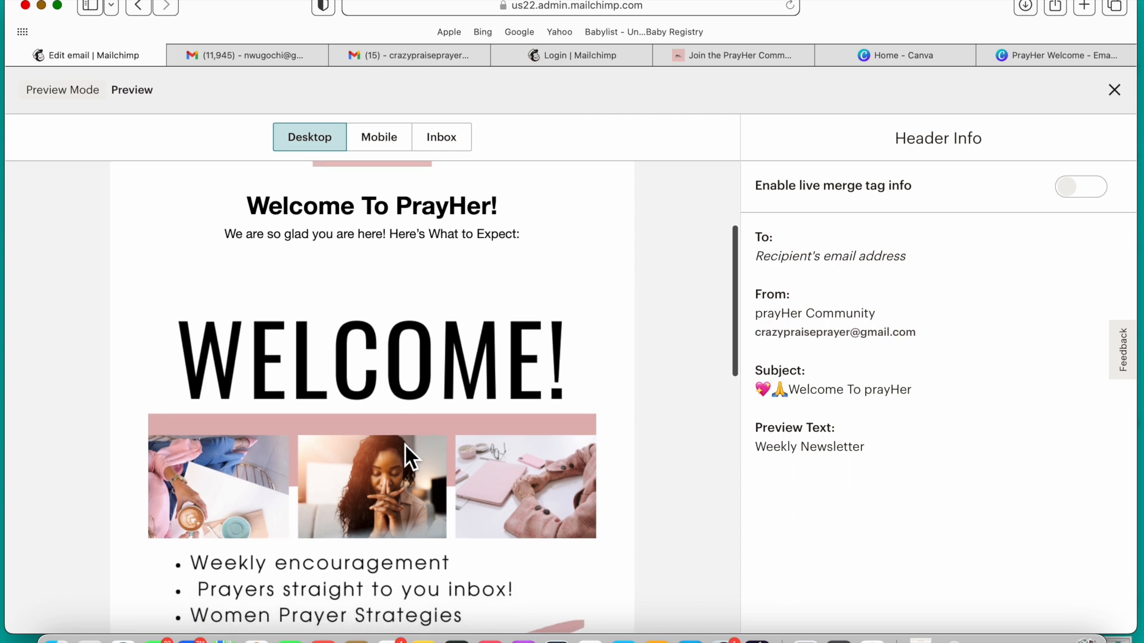
scroll(405, 443, down, 2)
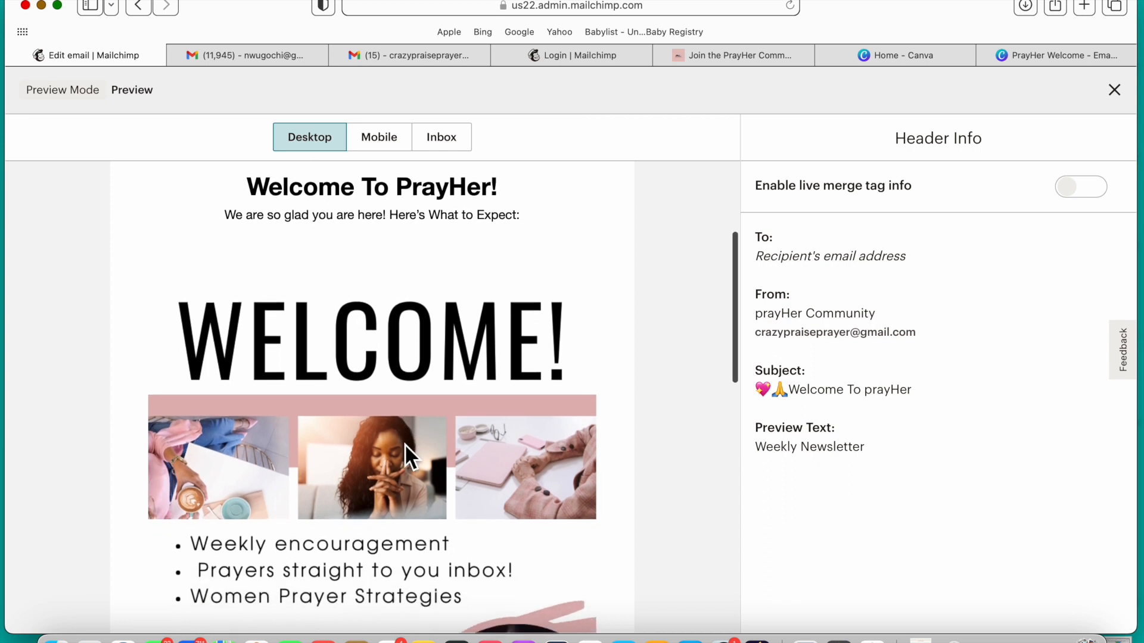
Step: Check the desktop preview of the email from the welcome graphic to the footer, and close the preview
scroll(405, 445, down, 15)
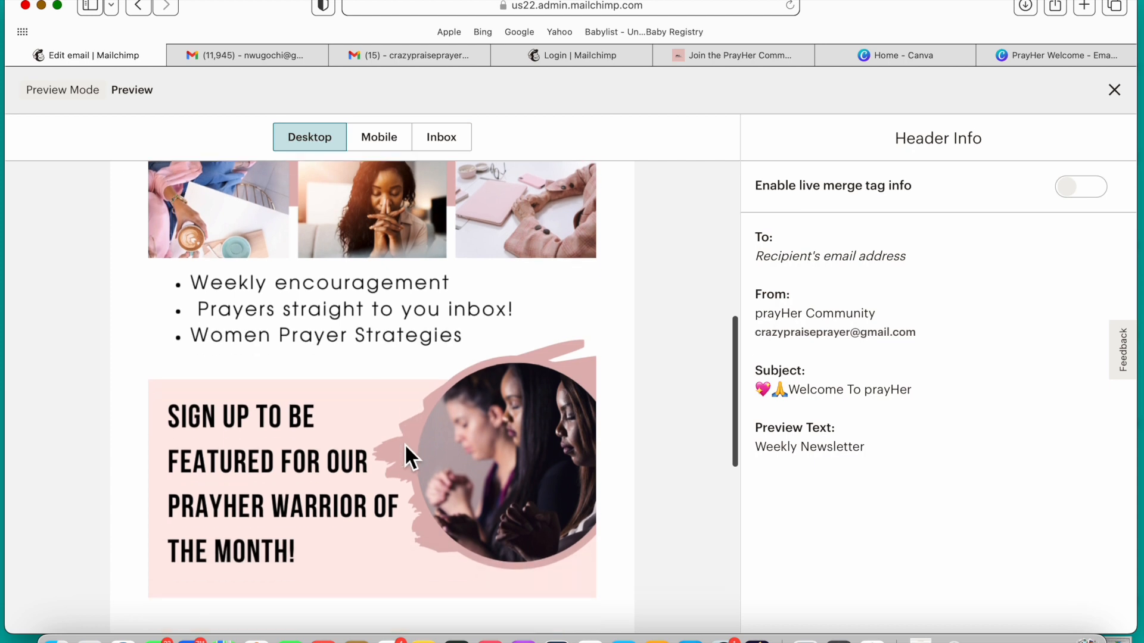
scroll(405, 445, down, 3)
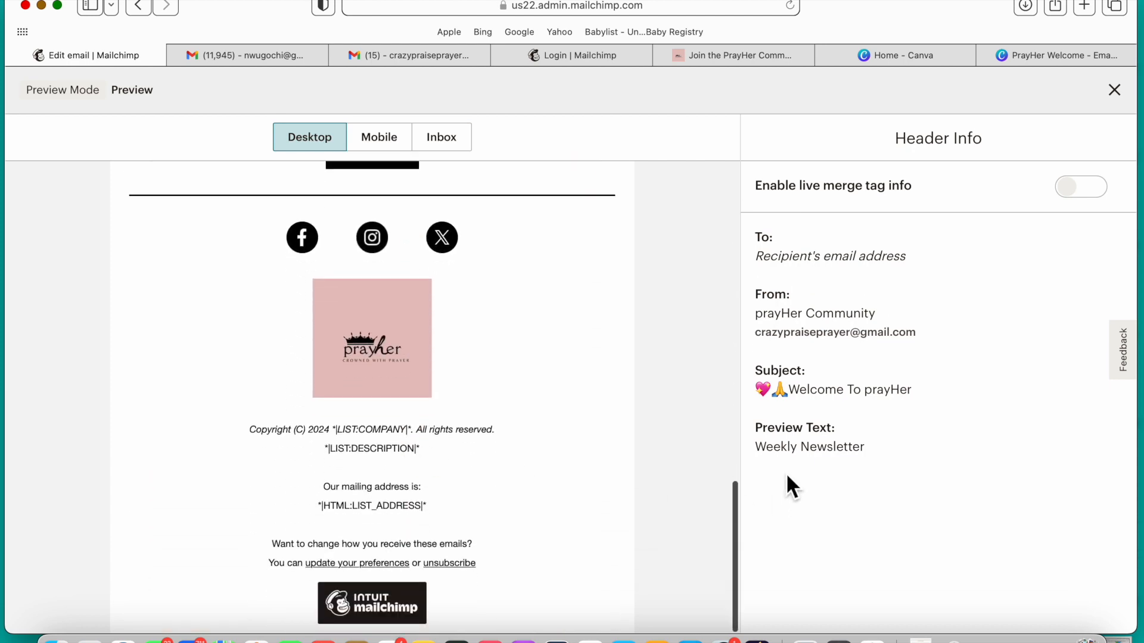
scroll(544, 541, up, 15)
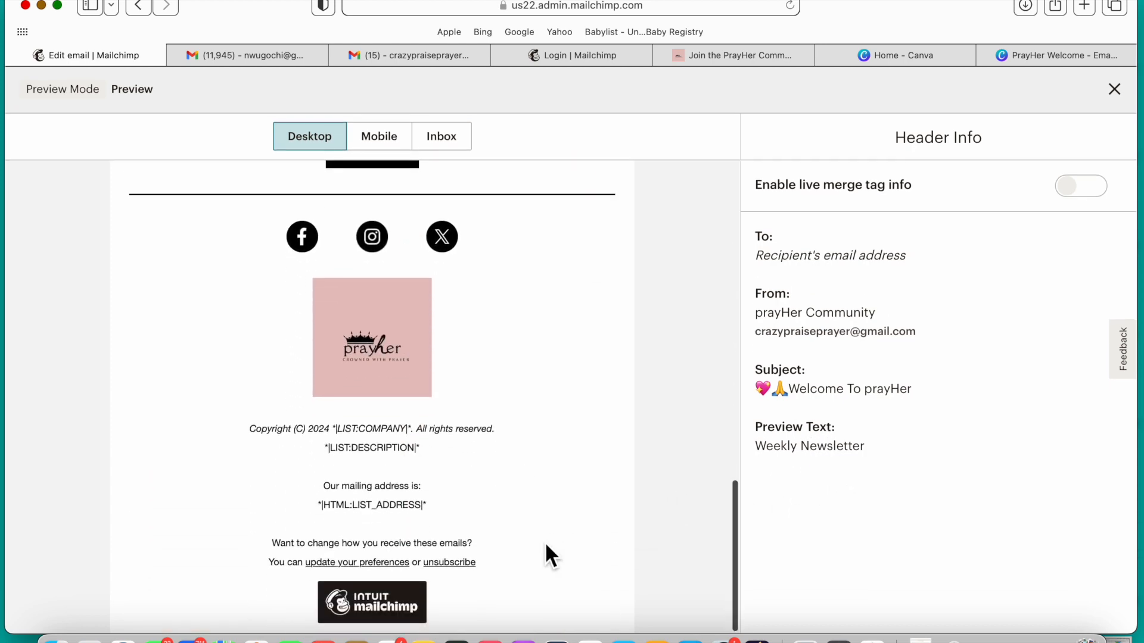
scroll(545, 542, up, 10)
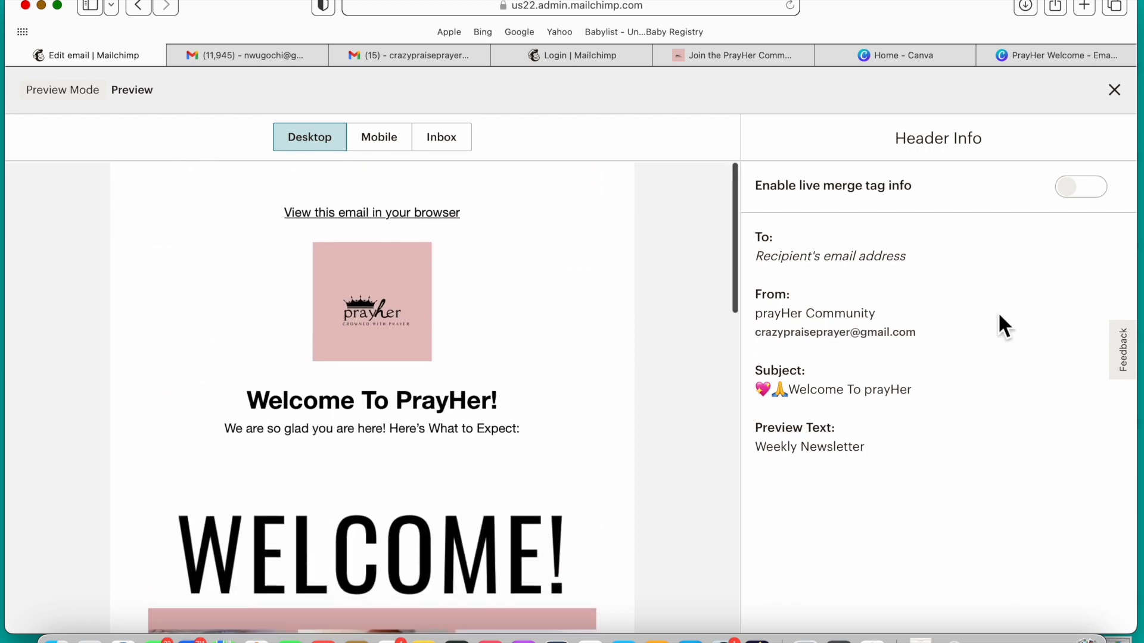
click(1125, 103)
Step: Open the email's subject settings to check the subject line and preview text, and save them as they are
scroll(366, 486, down, 2)
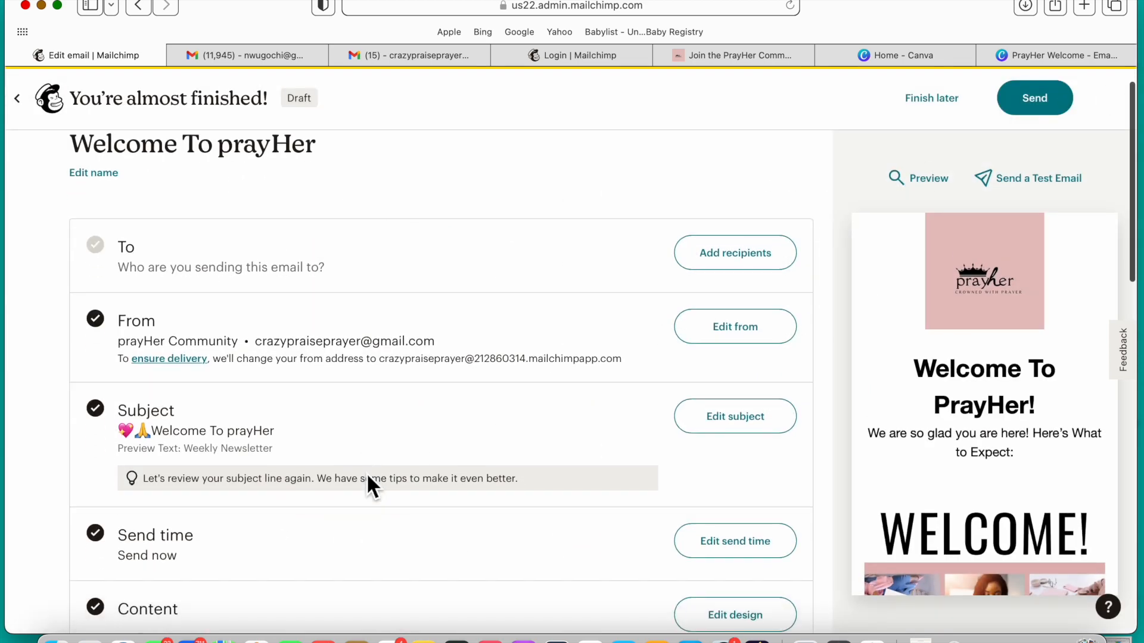
click(762, 439)
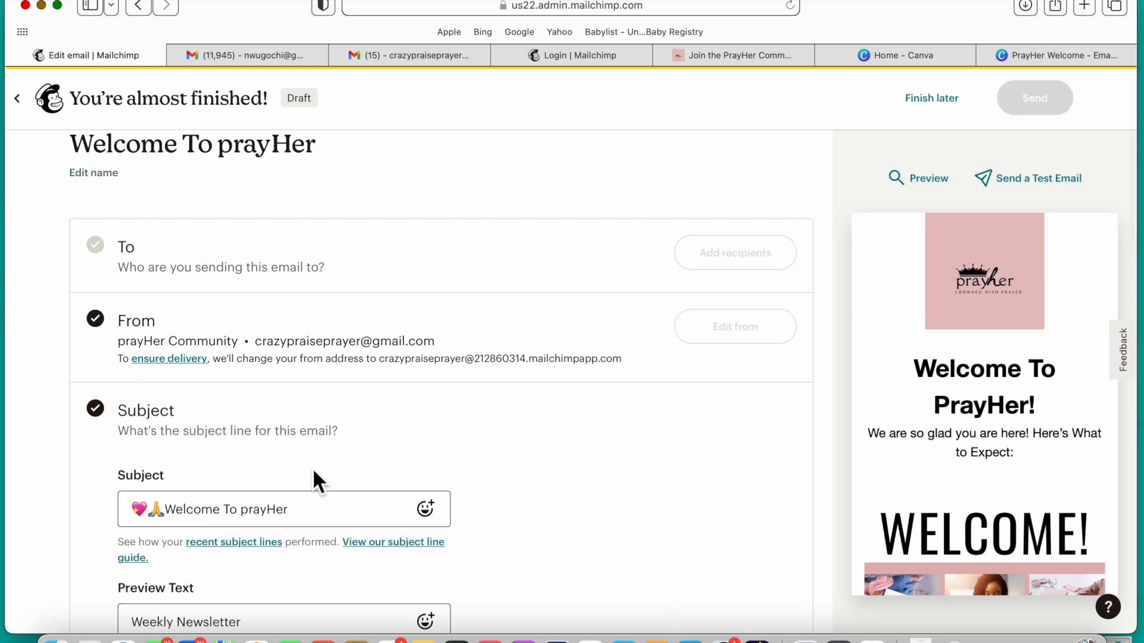
scroll(248, 563, down, 2)
drag(178, 551, 147, 551)
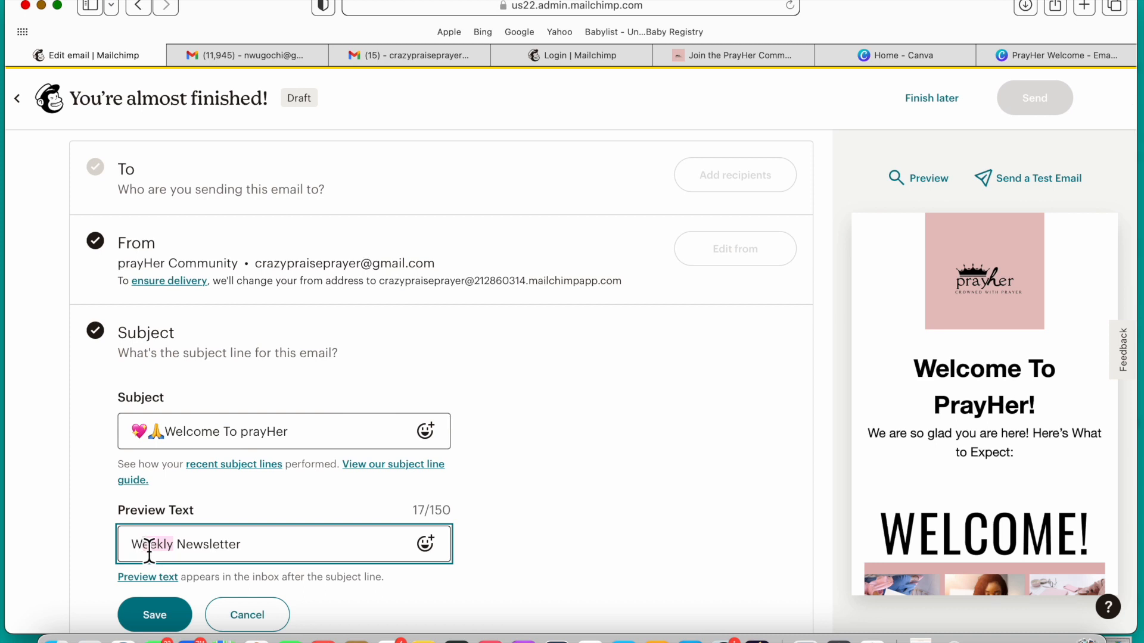
click(595, 467)
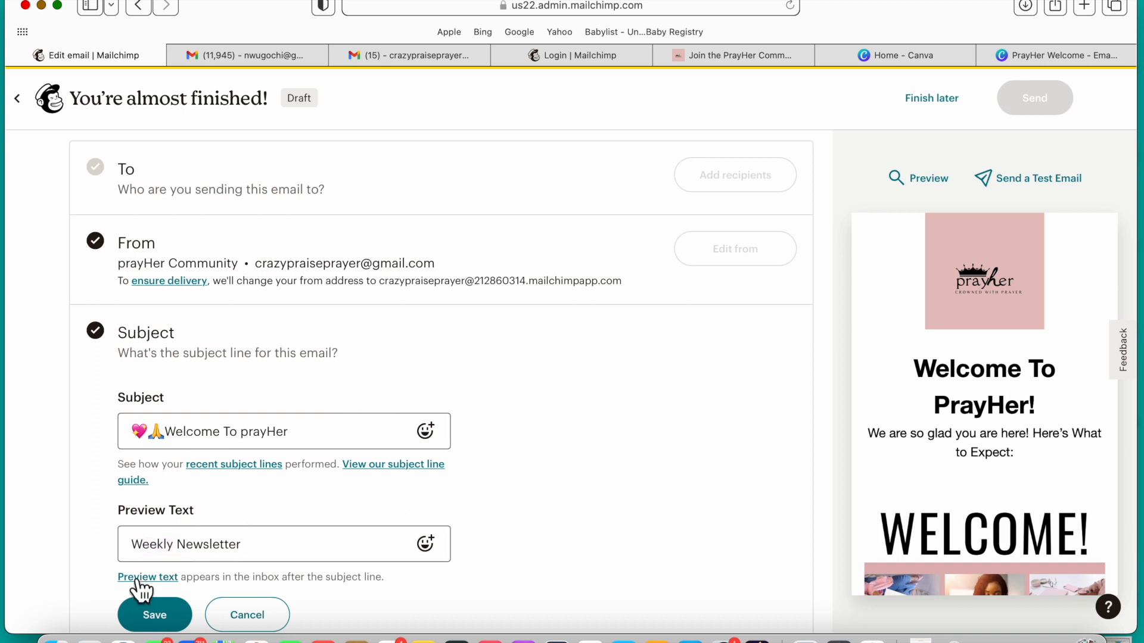
click(156, 623)
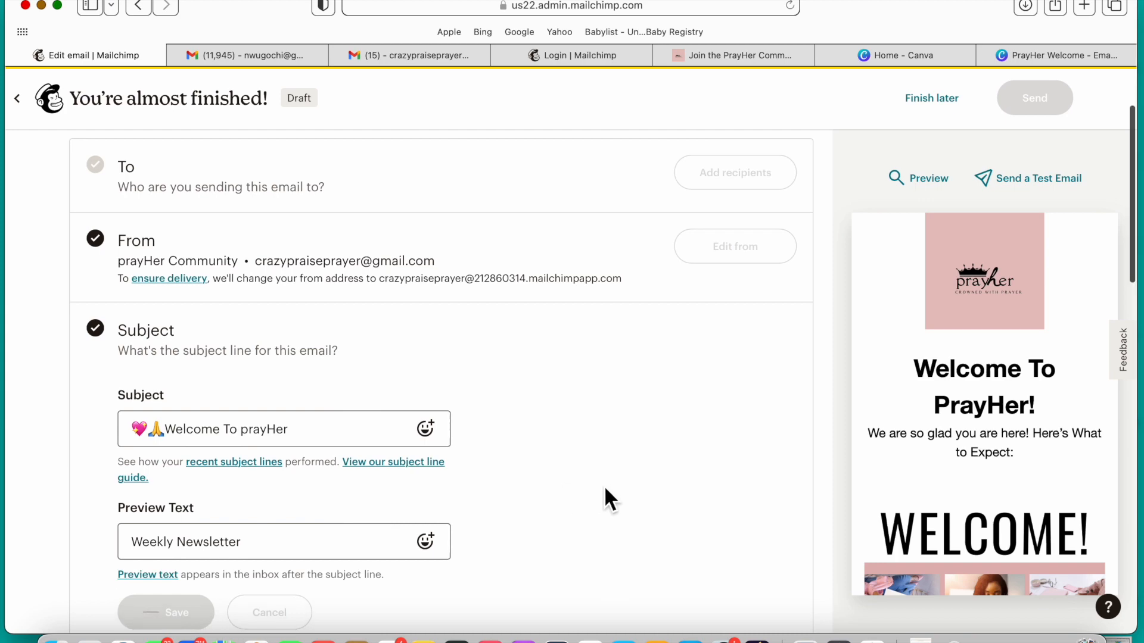
Step: Review the email's setup sections and sharing options, and exit to the campaign list, keeping the email as a draft
scroll(609, 499, down, 10)
scroll(605, 499, up, 10)
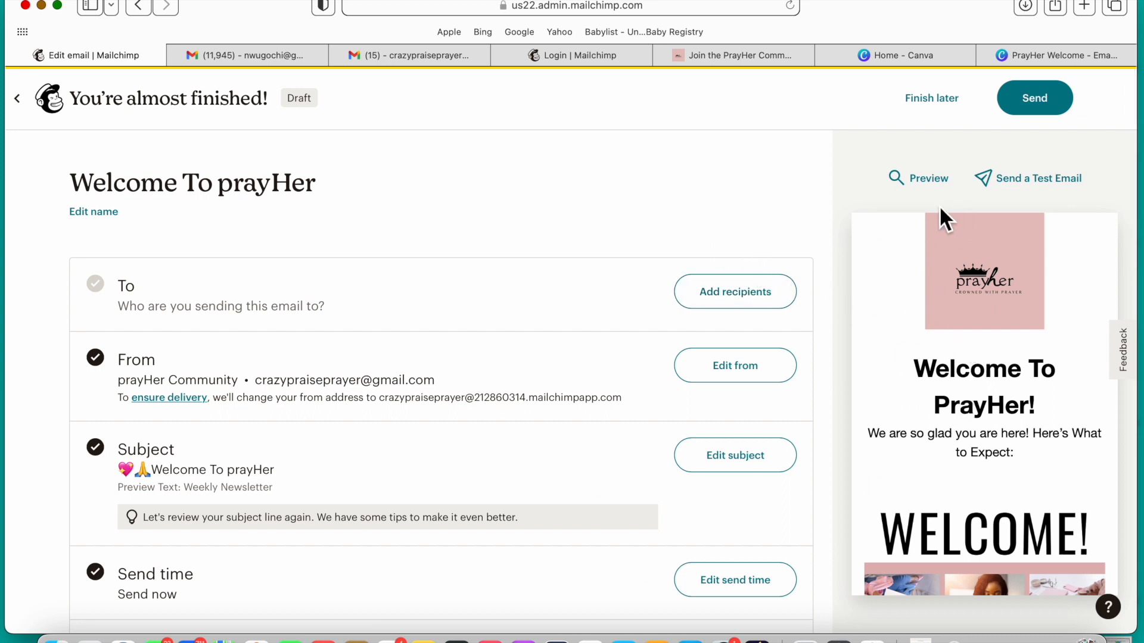
scroll(651, 445, down, 1)
scroll(650, 445, down, 8)
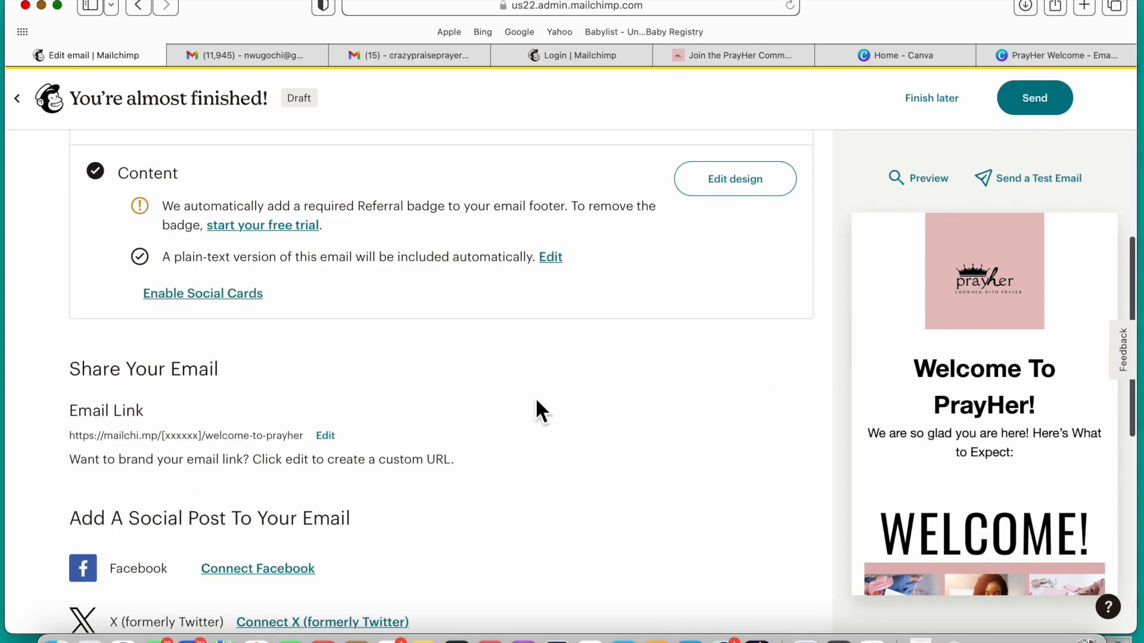
scroll(565, 317, up, 1)
scroll(563, 312, up, 5)
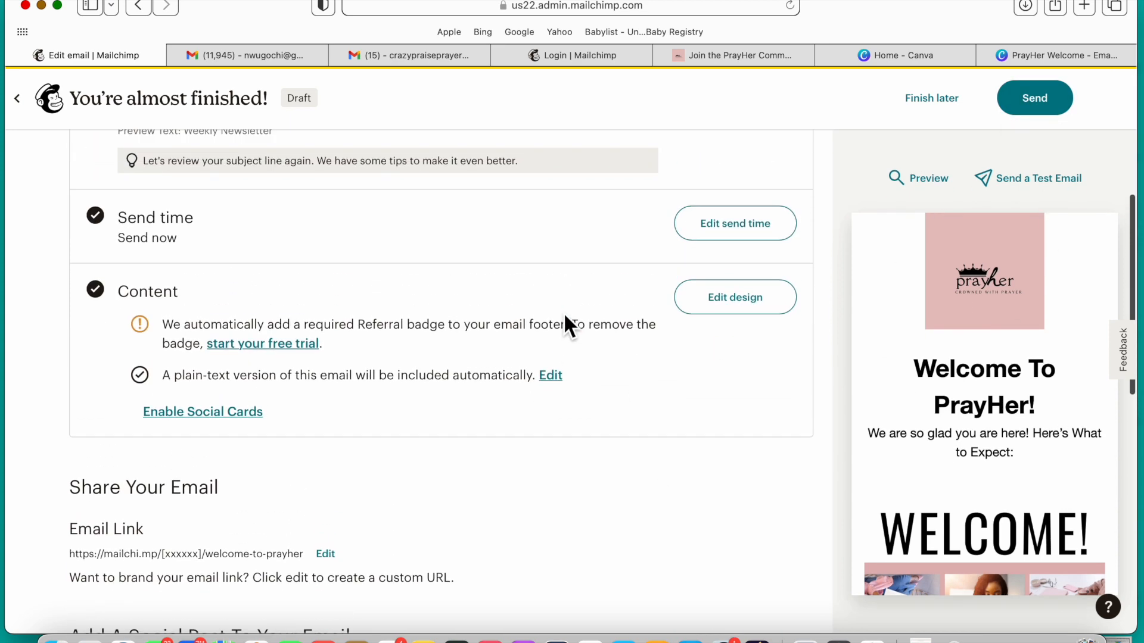
click(952, 114)
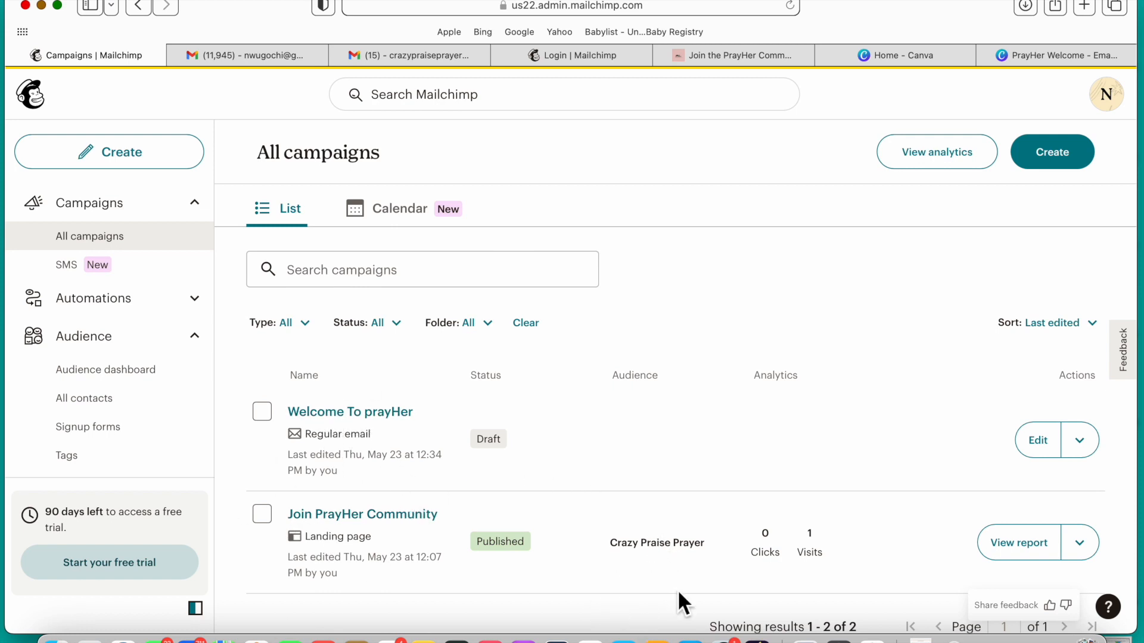
scroll(849, 370, down, 3)
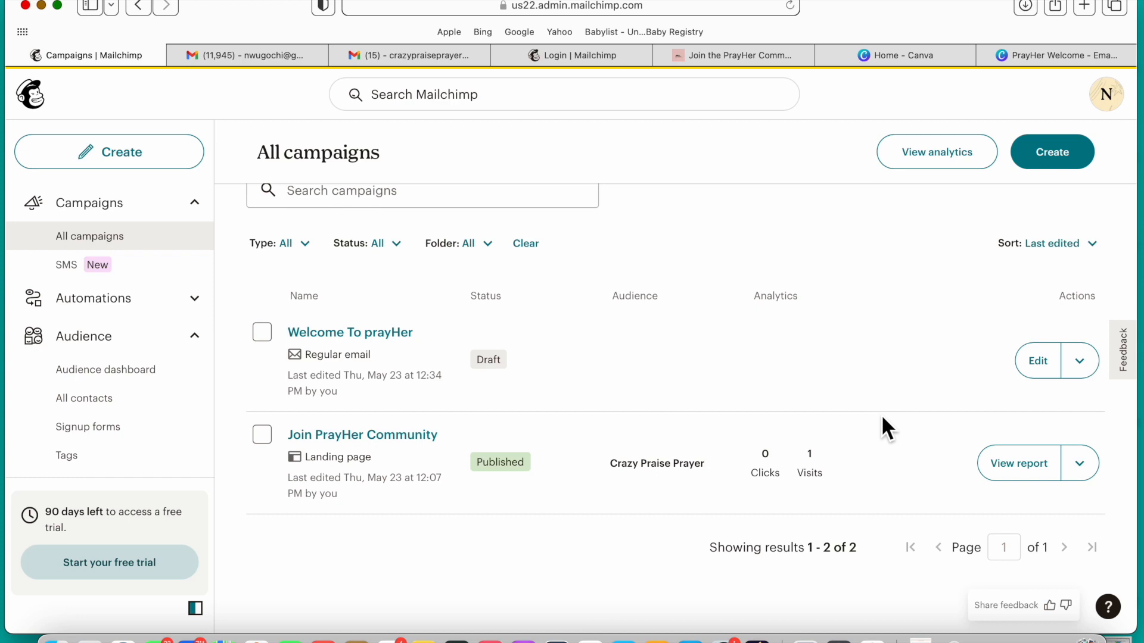
scroll(881, 413, down, 2)
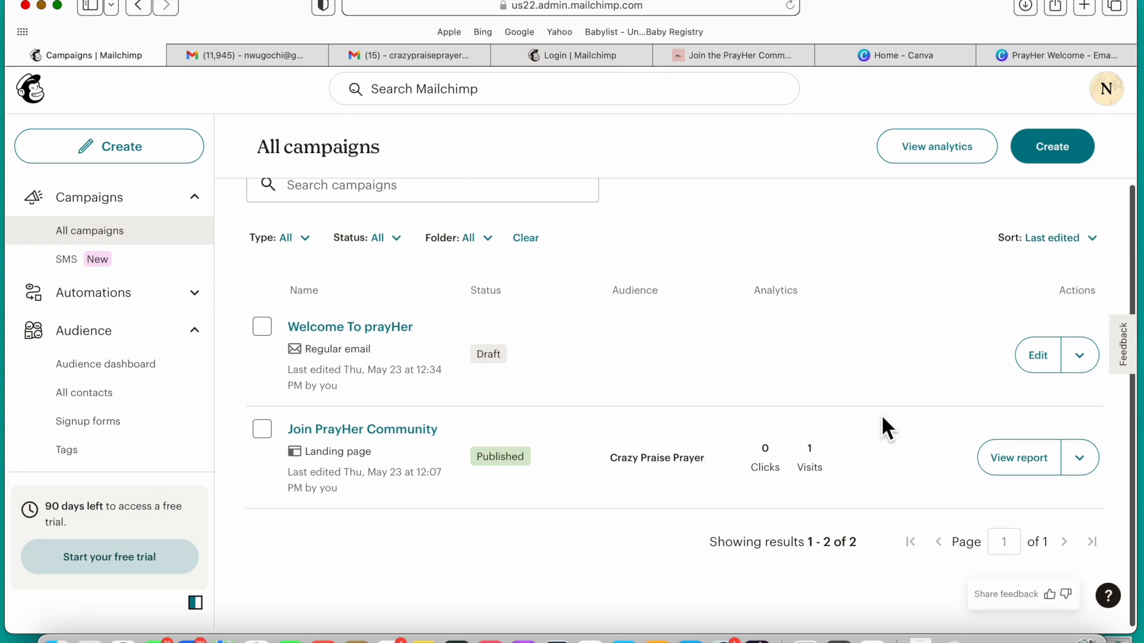